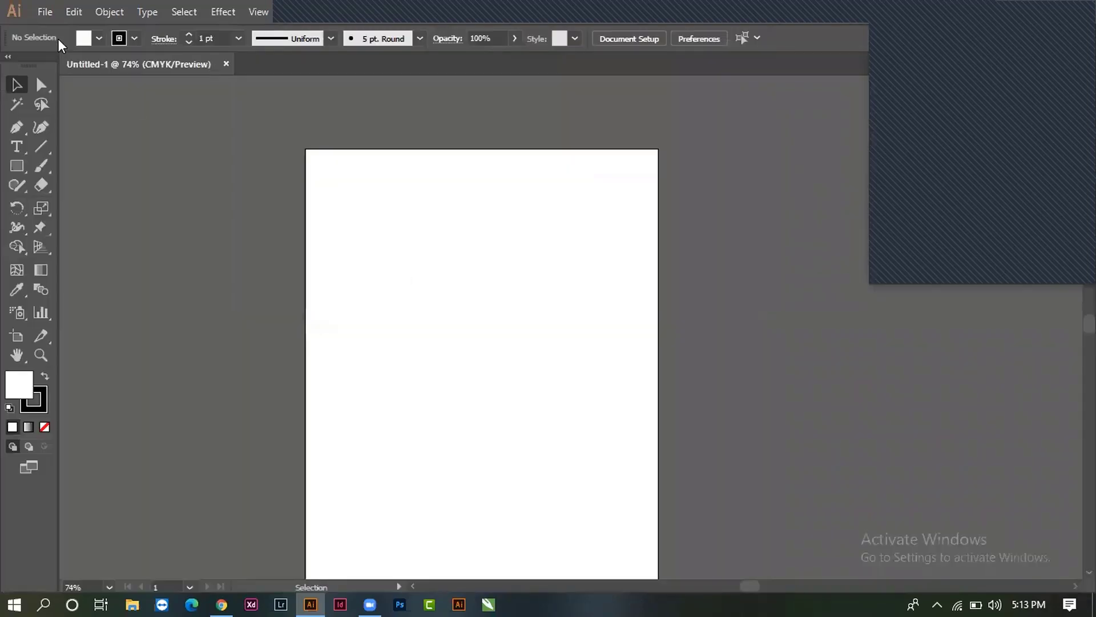
Step: Place the portrait image from CLASSES > Demo onto the artboard
{"action": "left_click", "coordinate": [43, 12]}
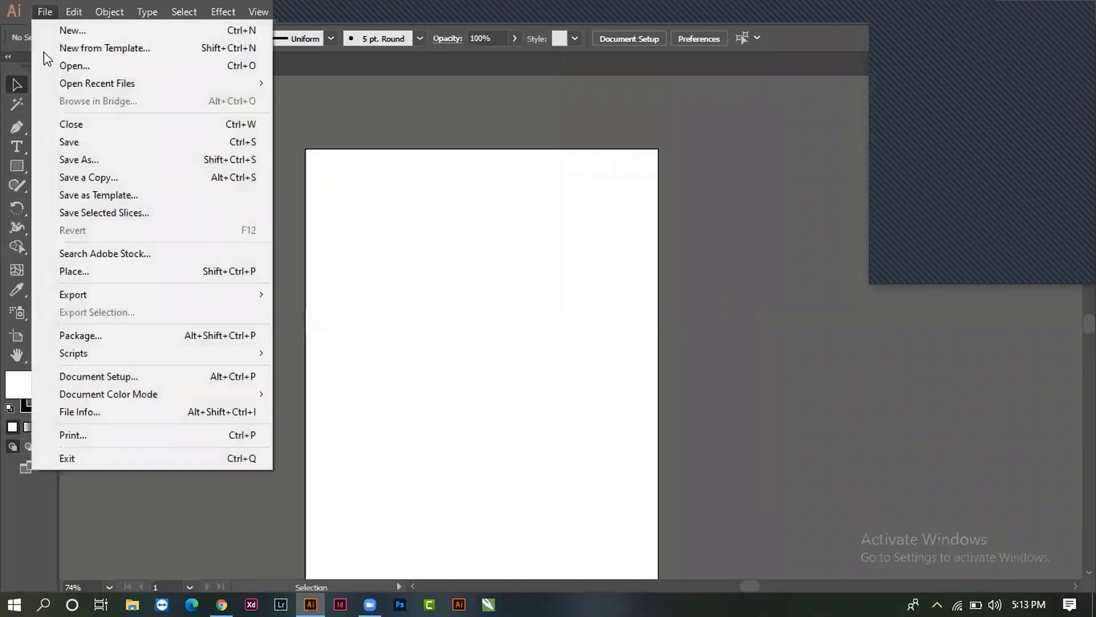
{"action": "left_click", "coordinate": [72, 272]}
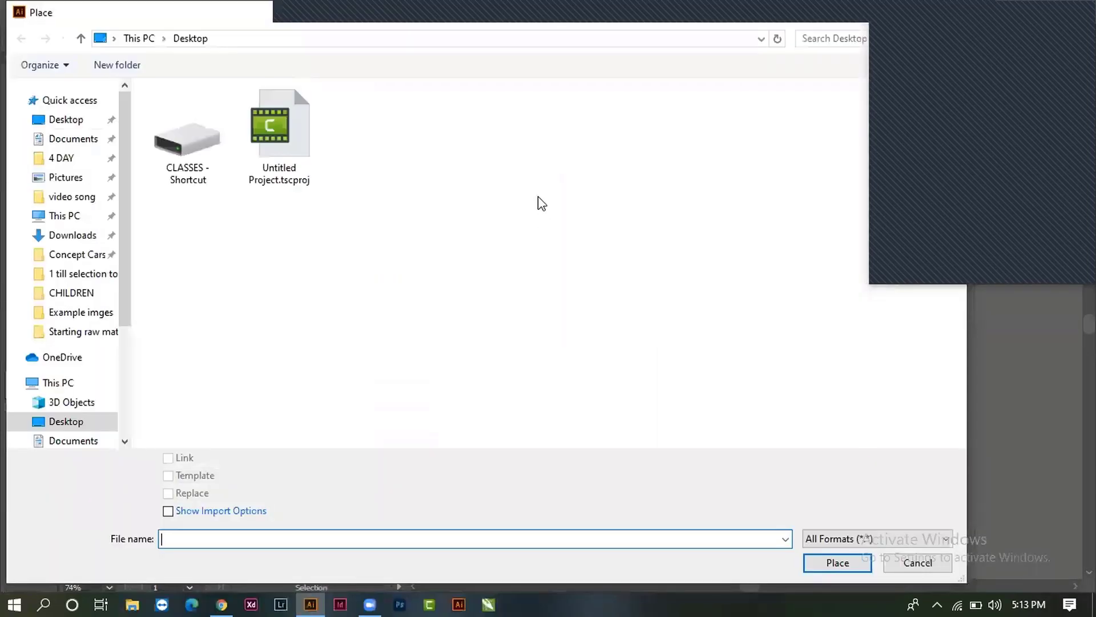
{"action": "double_click", "coordinate": [192, 161]}
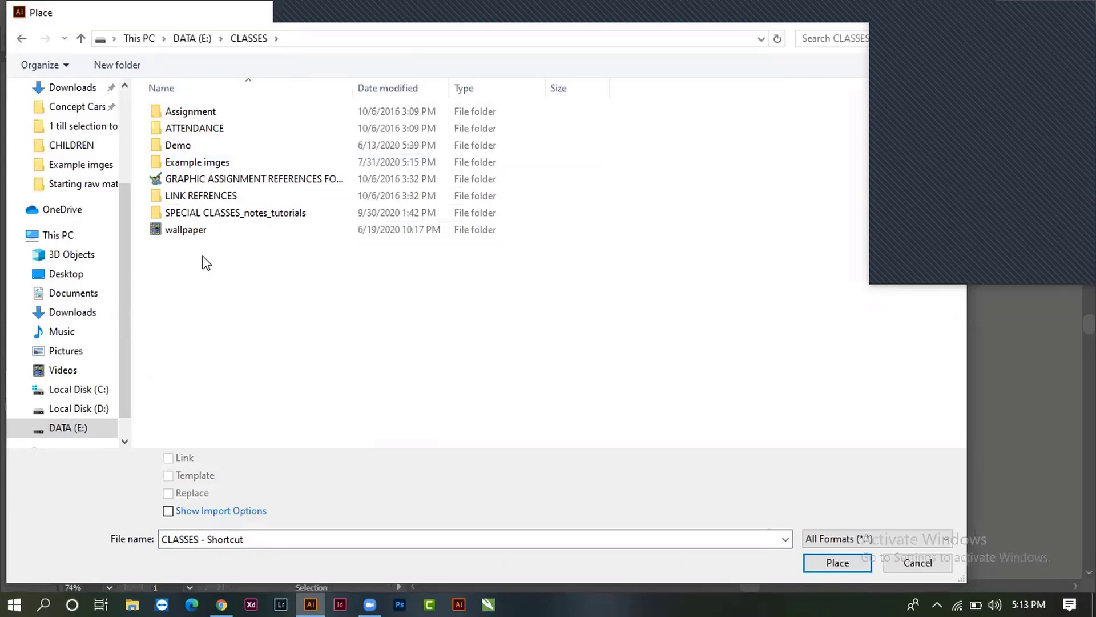
{"action": "left_click", "coordinate": [837, 566]}
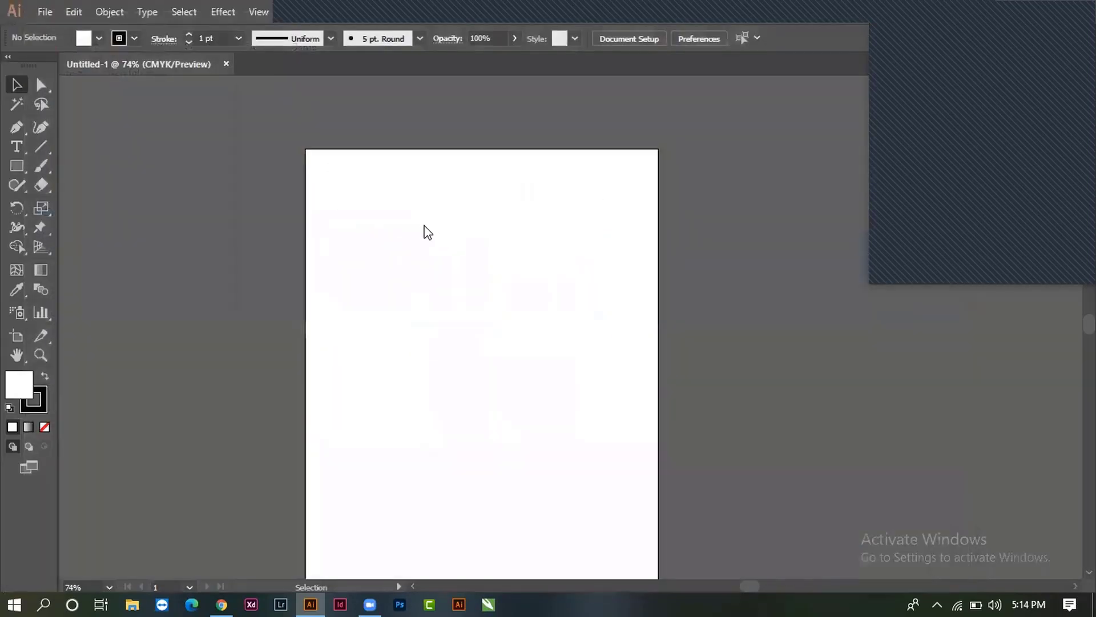
{"action": "left_click", "coordinate": [407, 228]}
Step: Shift the placed photo up and left, then zoom in close to inspect its pixels
{"action": "mouse_move", "coordinate": [615, 421]}
{"action": "left_mouse_down"}
{"action": "mouse_move", "coordinate": [599, 393]}
{"action": "mouse_move", "coordinate": [240, 252]}
{"action": "left_mouse_up"}
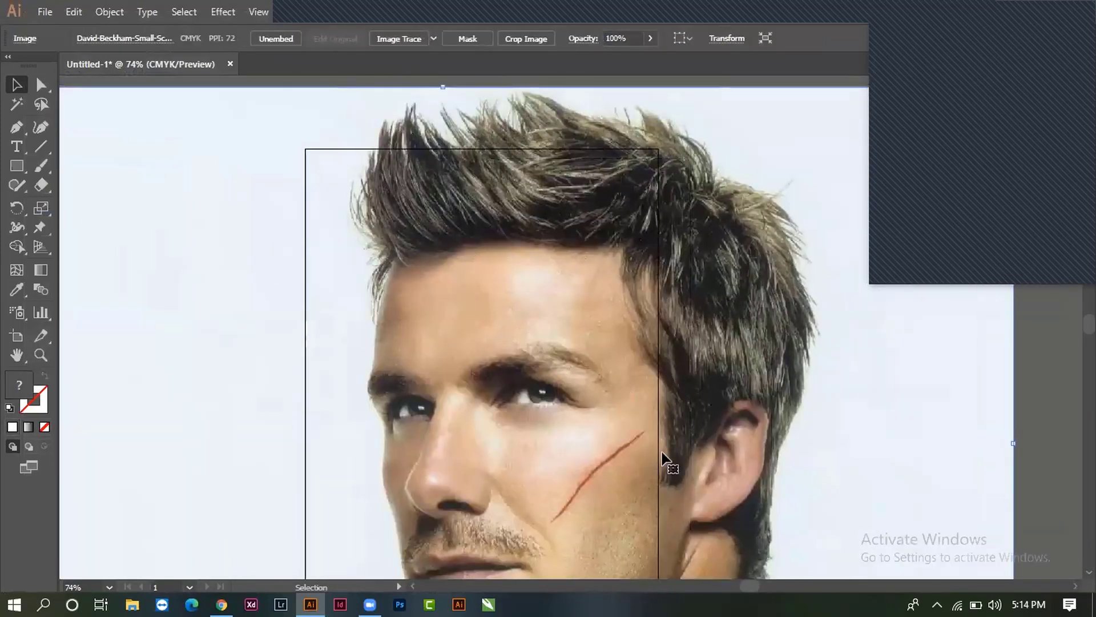
{"action": "left_click_drag", "start_coordinate": [495, 343], "coordinate": [648, 428]}
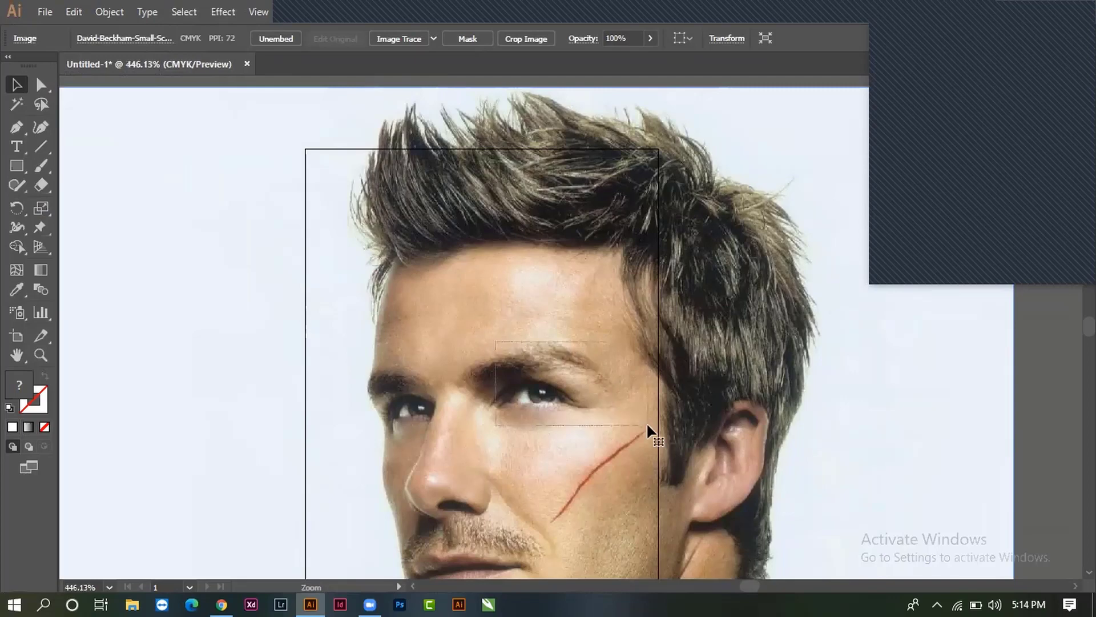
{"action": "mouse_move", "coordinate": [658, 351]}
{"action": "left_mouse_down"}
{"action": "mouse_move", "coordinate": [659, 384]}
{"action": "mouse_move", "coordinate": [598, 448]}
{"action": "mouse_move", "coordinate": [698, 556]}
{"action": "left_mouse_up"}
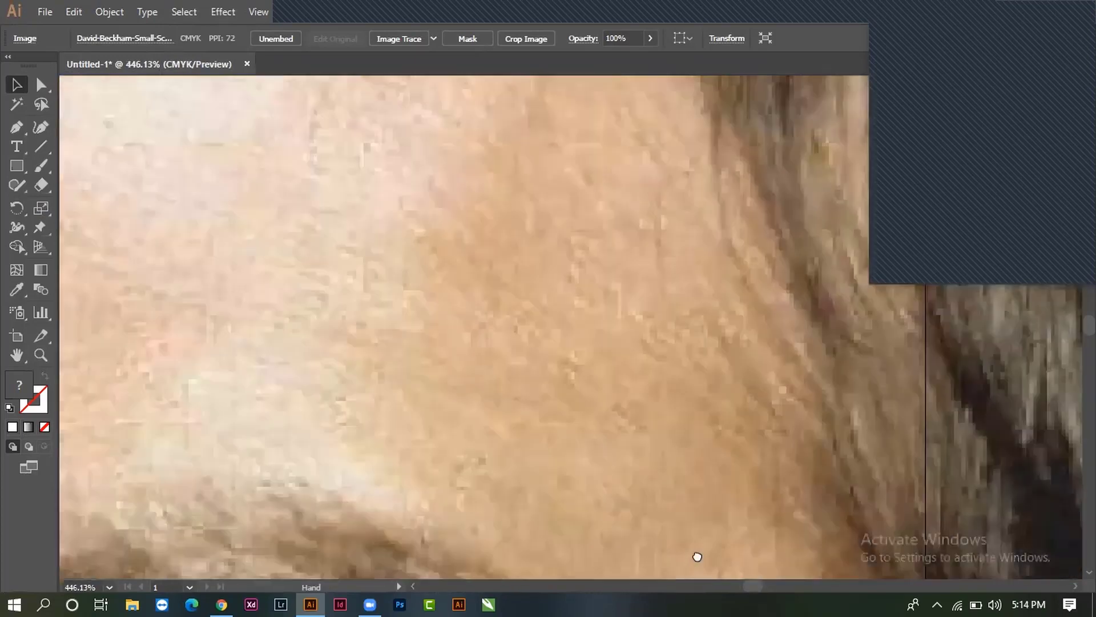
{"action": "mouse_move", "coordinate": [288, 250]}
{"action": "left_mouse_down"}
{"action": "mouse_move", "coordinate": [651, 399]}
{"action": "mouse_move", "coordinate": [628, 448]}
{"action": "mouse_move", "coordinate": [331, 462]}
{"action": "mouse_move", "coordinate": [570, 423]}
{"action": "mouse_move", "coordinate": [521, 463]}
{"action": "mouse_move", "coordinate": [570, 420]}
{"action": "mouse_move", "coordinate": [583, 439]}
{"action": "mouse_move", "coordinate": [683, 421]}
{"action": "mouse_move", "coordinate": [651, 416]}
{"action": "mouse_move", "coordinate": [643, 333]}
{"action": "mouse_move", "coordinate": [554, 377]}
{"action": "left_mouse_up"}
{"action": "left_click_drag", "start_coordinate": [423, 220], "coordinate": [485, 274]}
{"action": "left_click_drag", "start_coordinate": [428, 181], "coordinate": [805, 333]}
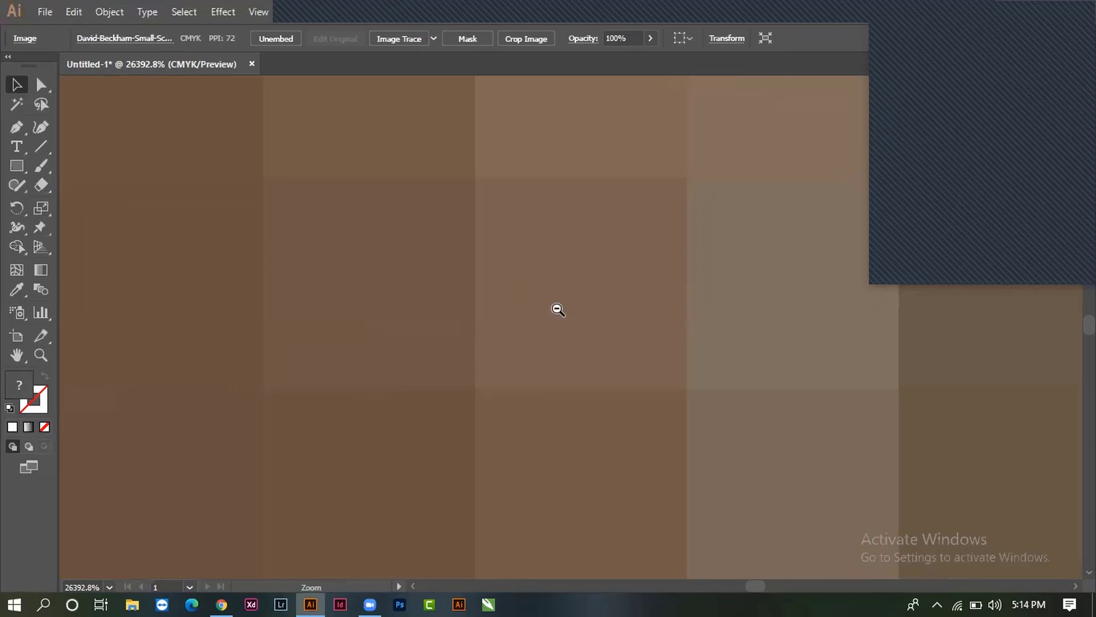
{"action": "scroll", "coordinate": [555, 309], "scroll_direction": "down", "scroll_amount": 2}
{"action": "scroll", "coordinate": [556, 308], "scroll_direction": "down", "scroll_amount": 1}
{"action": "scroll", "coordinate": [625, 298], "scroll_direction": "down", "scroll_amount": 2}
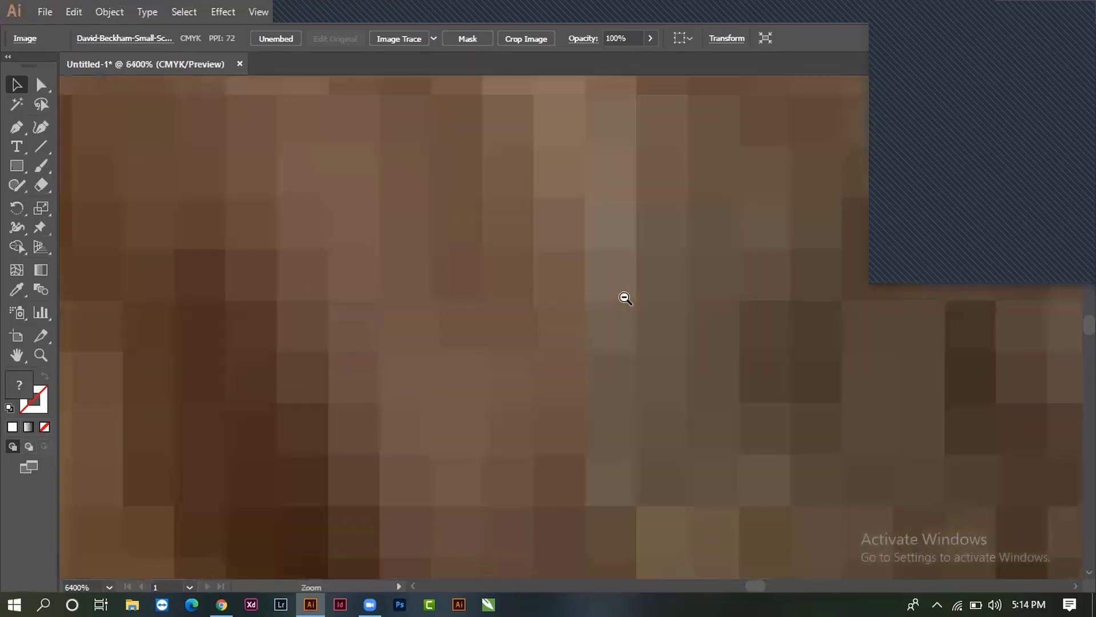
{"action": "scroll", "coordinate": [625, 298], "scroll_direction": "down", "scroll_amount": 1}
{"action": "scroll", "coordinate": [626, 298], "scroll_direction": "down", "scroll_amount": 1}
{"action": "scroll", "coordinate": [626, 298], "scroll_direction": "down", "scroll_amount": 2}
{"action": "scroll", "coordinate": [626, 298], "scroll_direction": "down", "scroll_amount": 2}
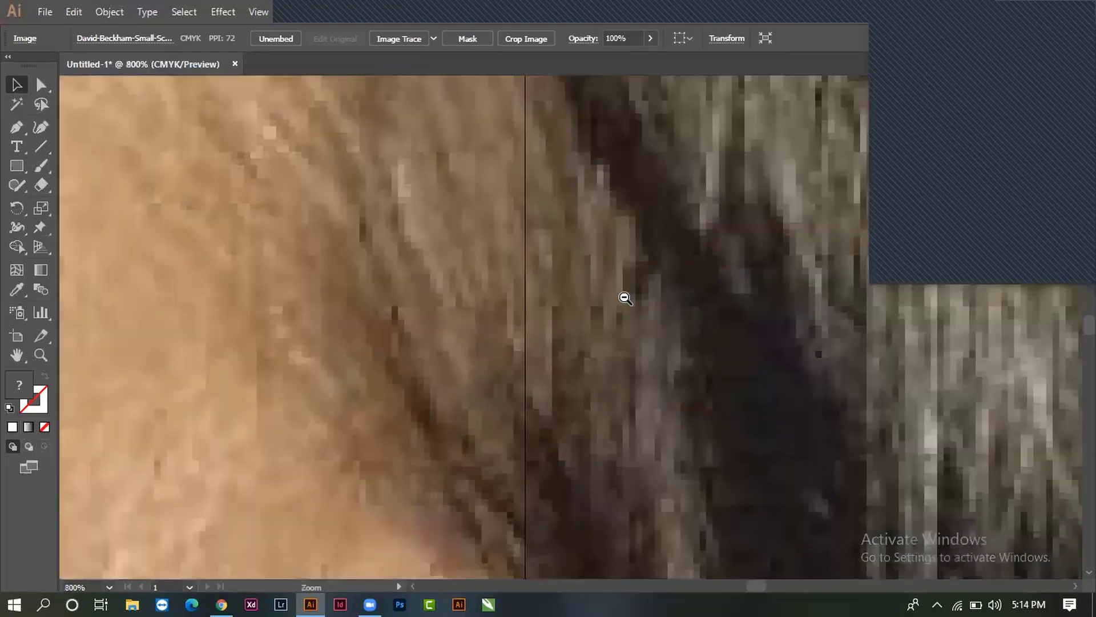
{"action": "scroll", "coordinate": [625, 298], "scroll_direction": "down", "scroll_amount": 2}
{"action": "scroll", "coordinate": [626, 298], "scroll_direction": "down", "scroll_amount": 1}
Step: Zoom out to the whole face and shift the photo relative to the artboard
{"action": "left_click", "coordinate": [625, 298], "text": "alt"}
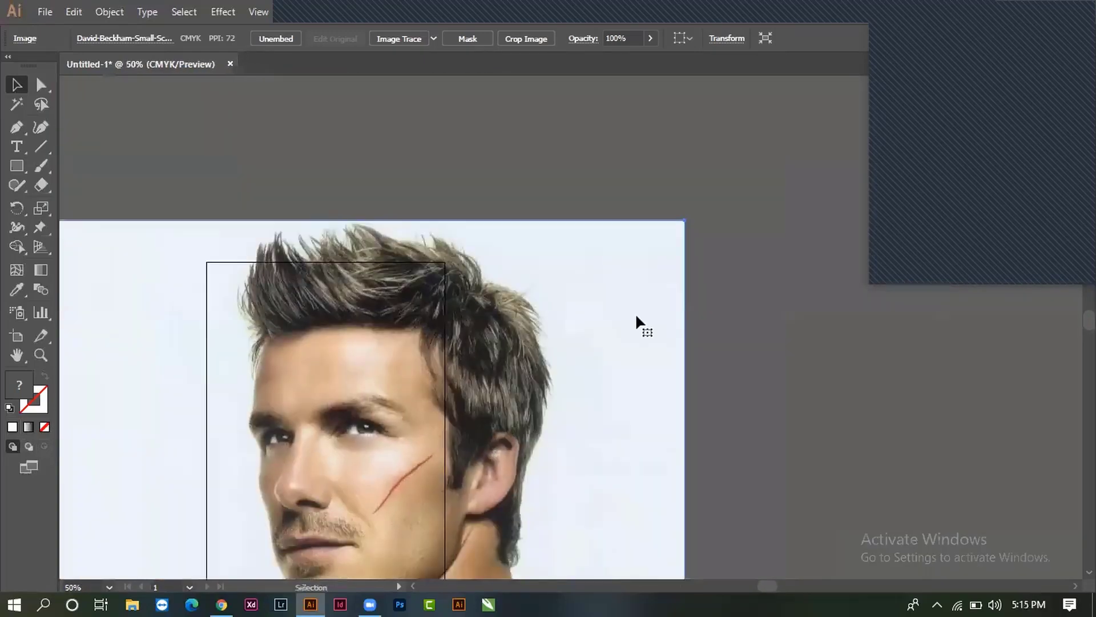
{"action": "left_click", "coordinate": [742, 377]}
{"action": "left_click_drag", "start_coordinate": [819, 387], "coordinate": [938, 292]}
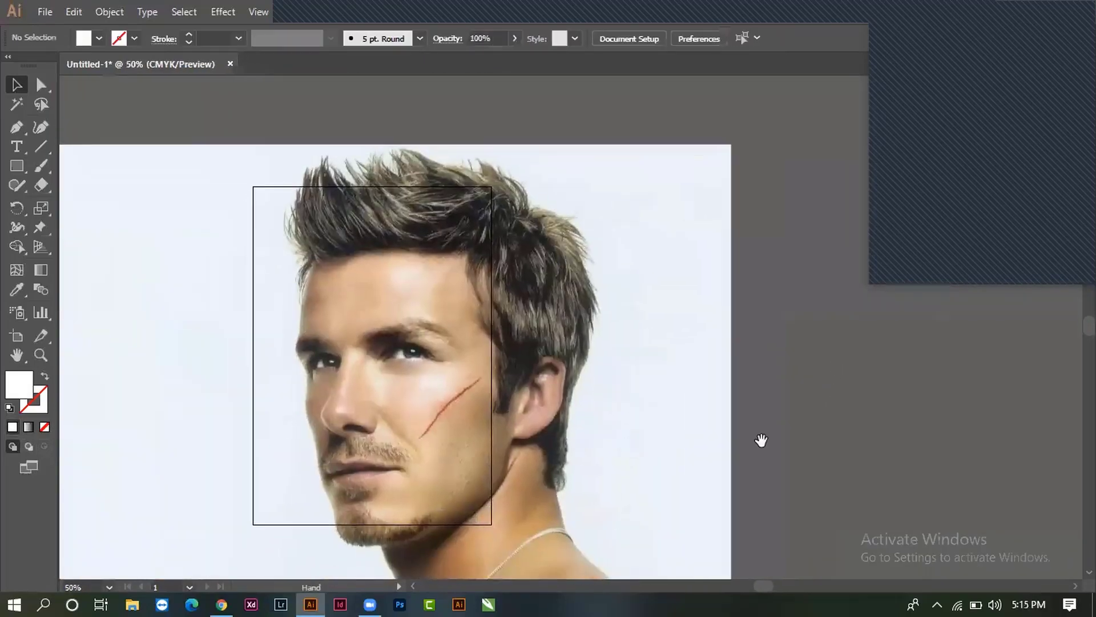
{"action": "left_click_drag", "start_coordinate": [721, 419], "coordinate": [671, 434]}
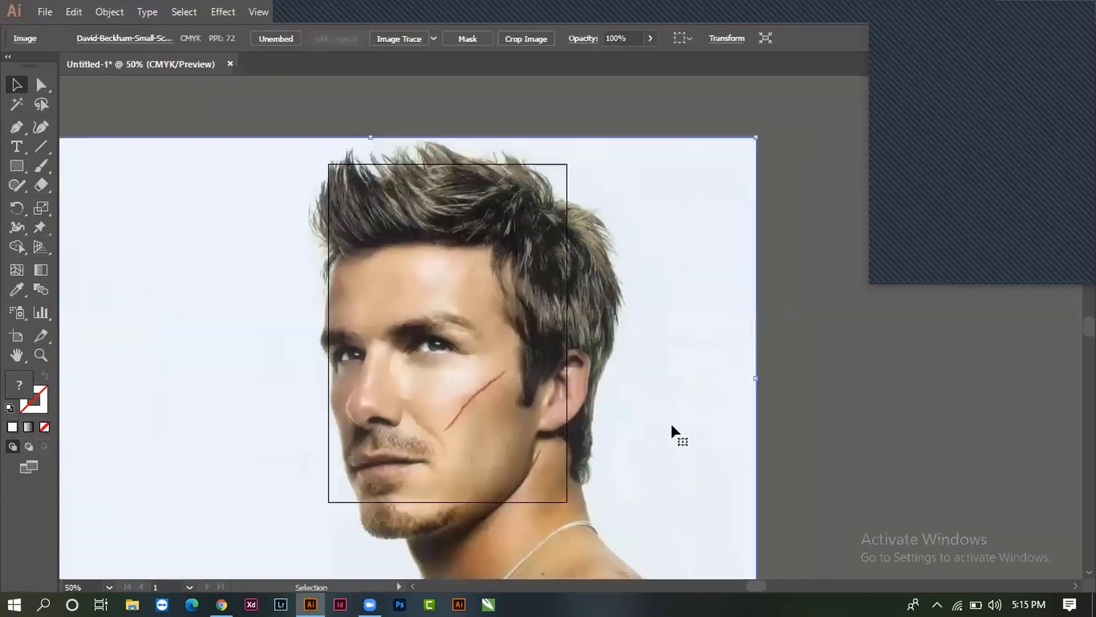
{"action": "left_click", "coordinate": [822, 403]}
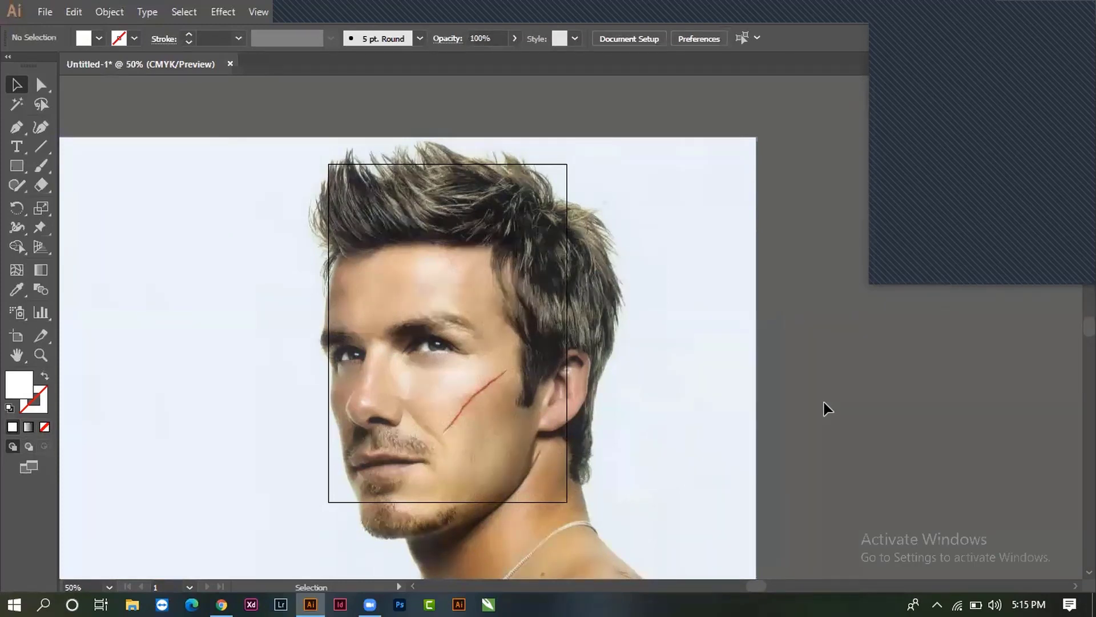
{"action": "scroll", "coordinate": [510, 377], "scroll_direction": "up", "scroll_amount": 5}
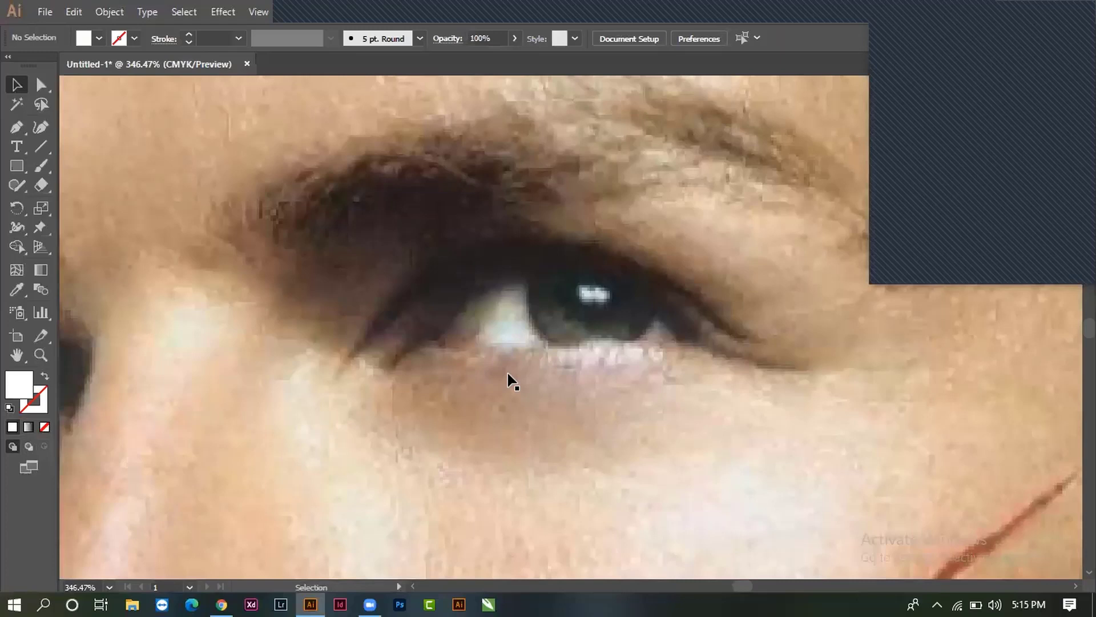
Step: Move the photo up above the artboard, check it up close, then fit the artboard in view
{"action": "scroll", "coordinate": [608, 294], "scroll_direction": "down", "scroll_amount": 3}
{"action": "scroll", "coordinate": [608, 294], "scroll_direction": "down", "scroll_amount": 1}
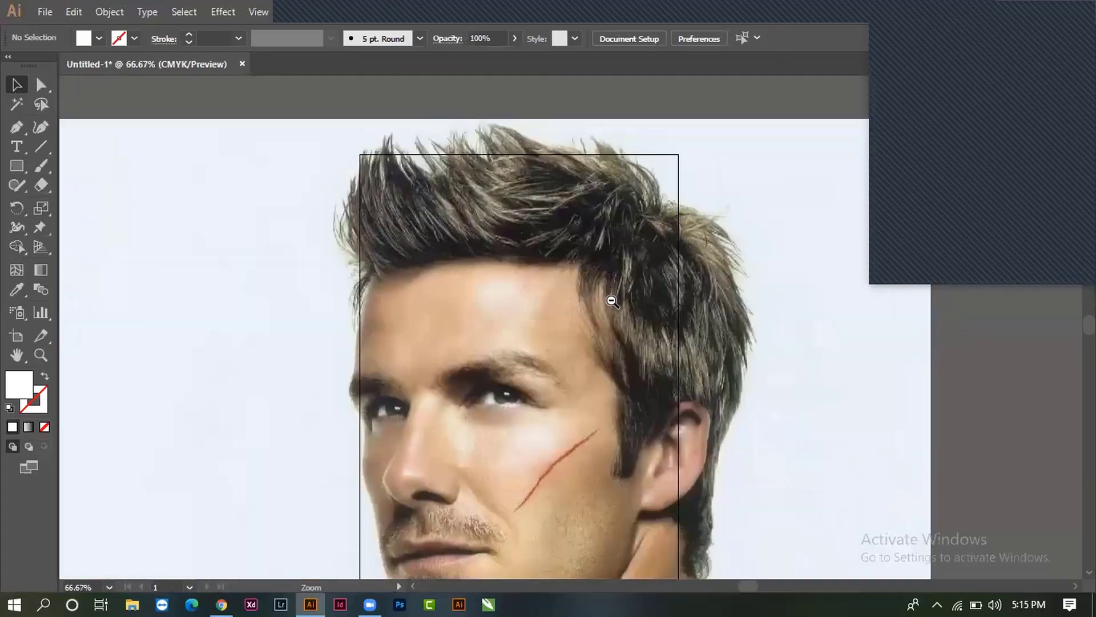
{"action": "scroll", "coordinate": [611, 300], "scroll_direction": "down", "scroll_amount": 2}
{"action": "scroll", "coordinate": [615, 305], "scroll_direction": "down", "scroll_amount": 1}
{"action": "left_click_drag", "start_coordinate": [426, 392], "coordinate": [466, 192]}
{"action": "left_click", "coordinate": [581, 307]}
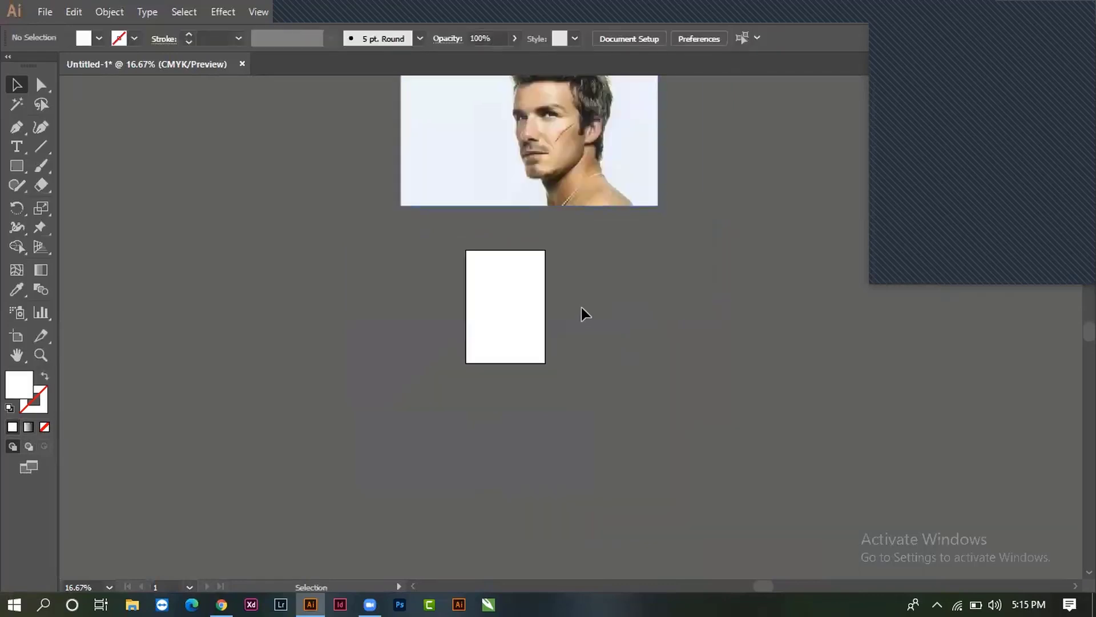
{"action": "left_click_drag", "start_coordinate": [318, 184], "coordinate": [747, 307]}
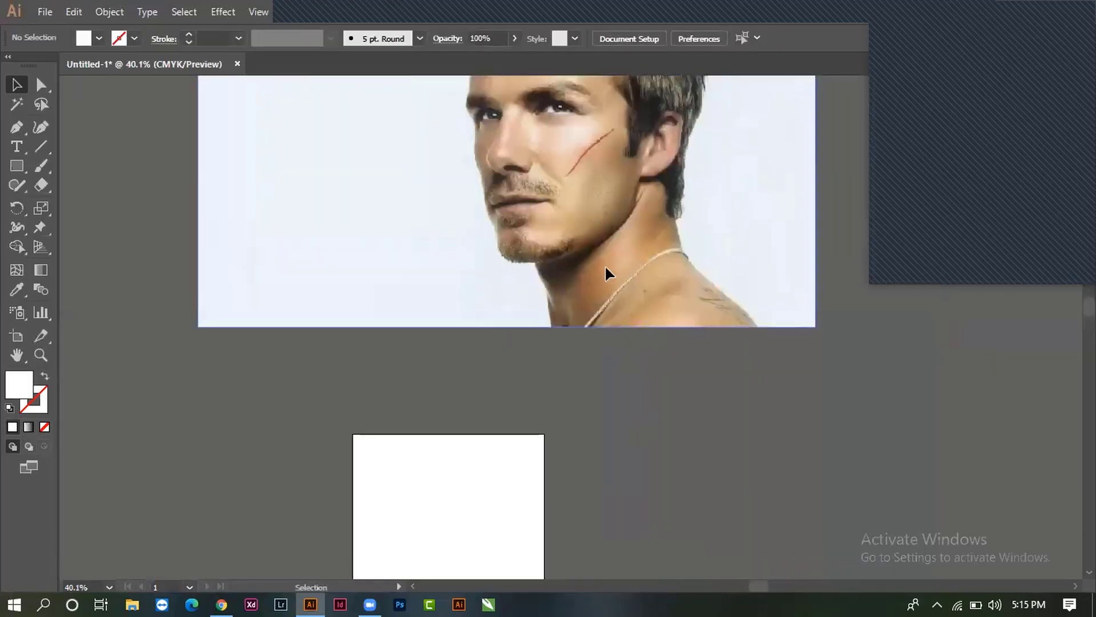
{"action": "mouse_move", "coordinate": [611, 267]}
{"action": "left_mouse_down"}
{"action": "mouse_move", "coordinate": [561, 308]}
{"action": "mouse_move", "coordinate": [557, 280]}
{"action": "left_mouse_up"}
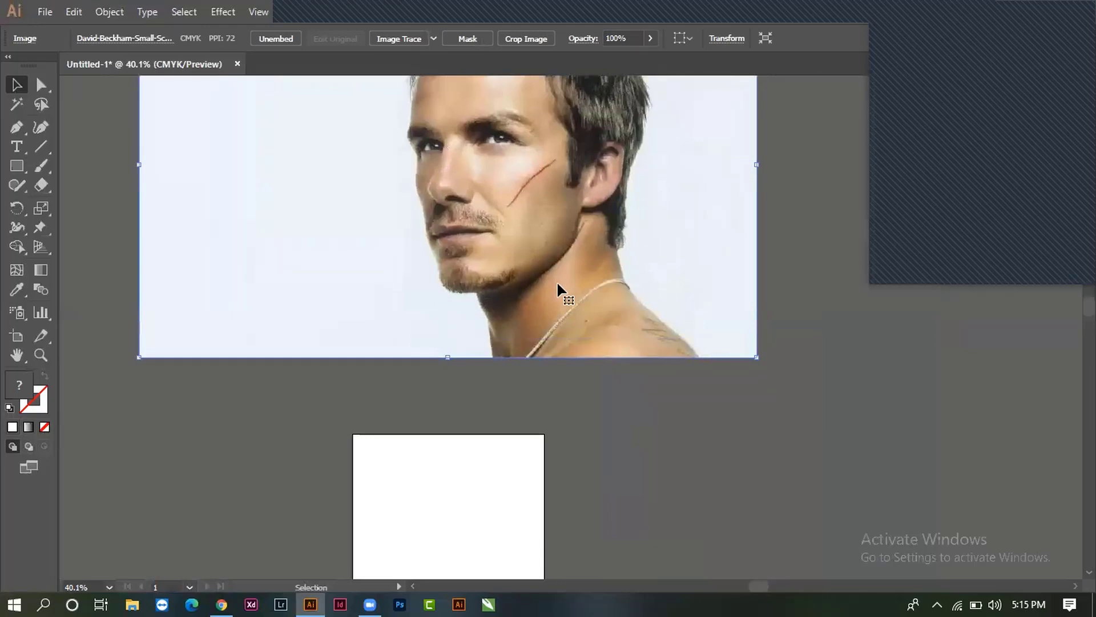
{"action": "left_click", "coordinate": [647, 411]}
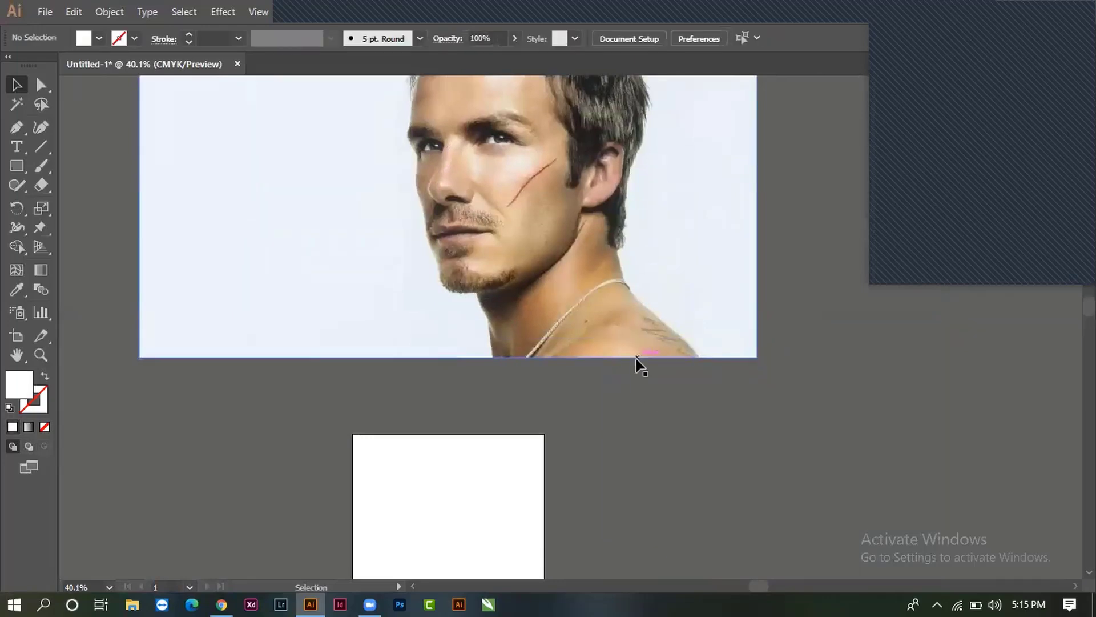
{"action": "mouse_move", "coordinate": [530, 242]}
{"action": "left_mouse_down"}
{"action": "mouse_move", "coordinate": [580, 271]}
{"action": "mouse_move", "coordinate": [605, 501]}
{"action": "mouse_move", "coordinate": [612, 401]}
{"action": "mouse_move", "coordinate": [601, 405]}
{"action": "left_mouse_up"}
{"action": "key", "text": "ctrl+0"}
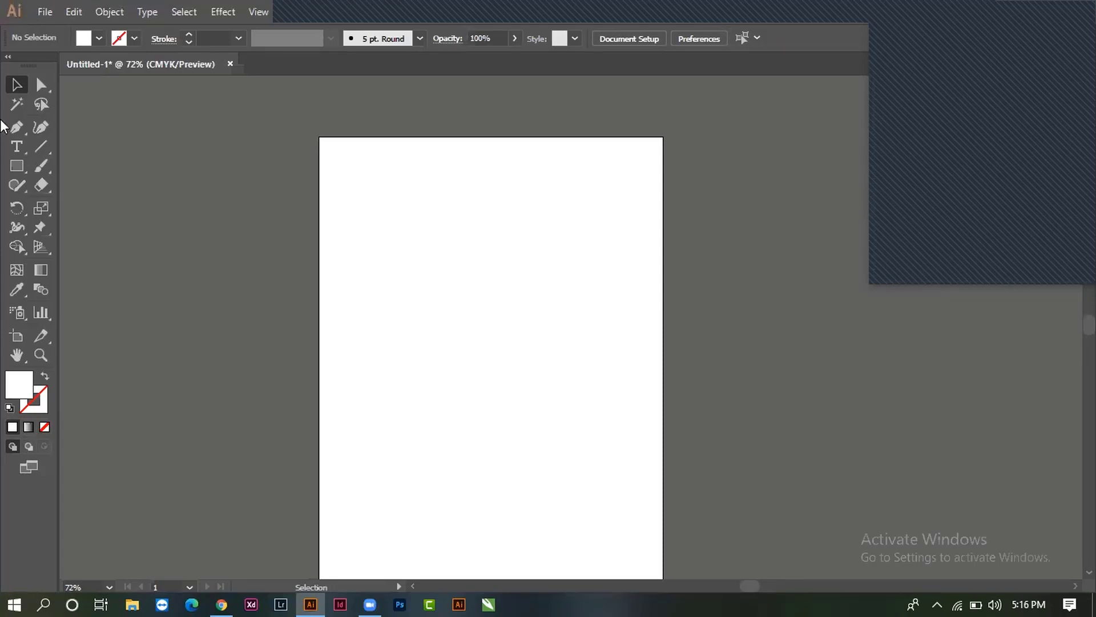
Step: Draw a rectangle on the upper part of the artboard and zoom in around it
{"action": "left_click", "coordinate": [17, 165]}
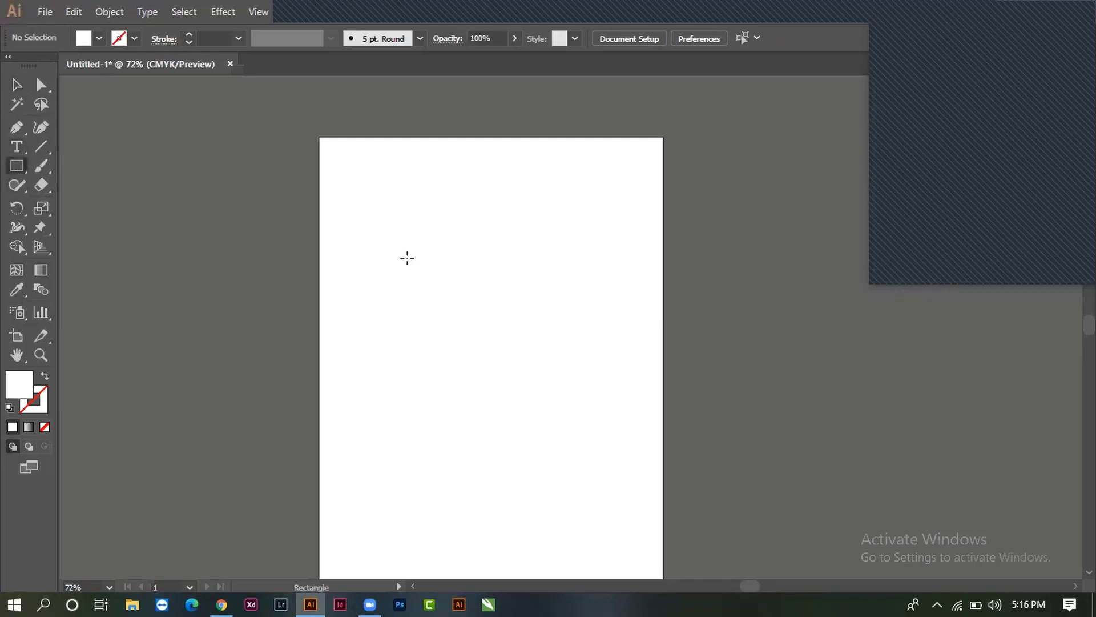
{"action": "left_click_drag", "start_coordinate": [400, 248], "coordinate": [519, 324]}
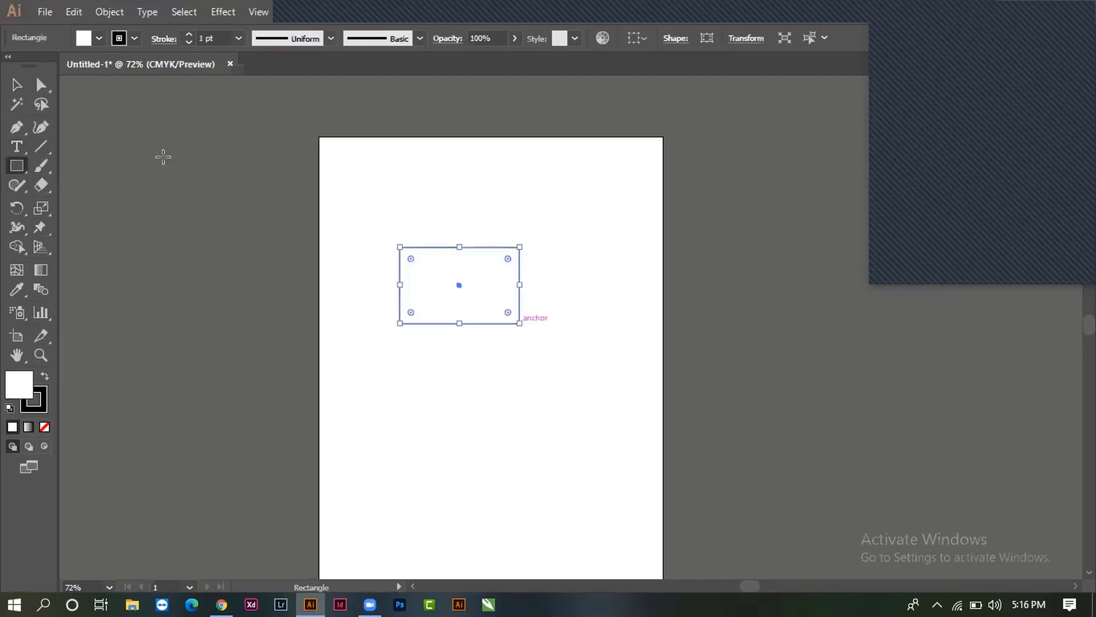
{"action": "left_click", "coordinate": [17, 84]}
{"action": "left_click_drag", "start_coordinate": [318, 213], "coordinate": [590, 350]}
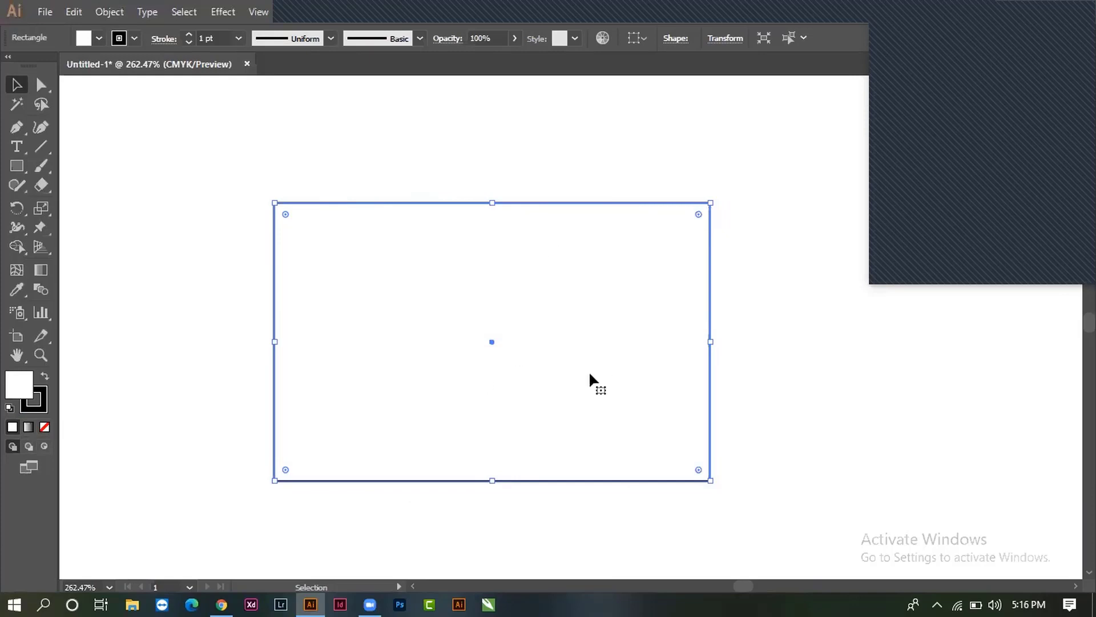
Step: Fill the rectangle red and shift it slightly left and down
{"action": "scroll", "coordinate": [590, 380], "scroll_direction": "down", "scroll_amount": 1}
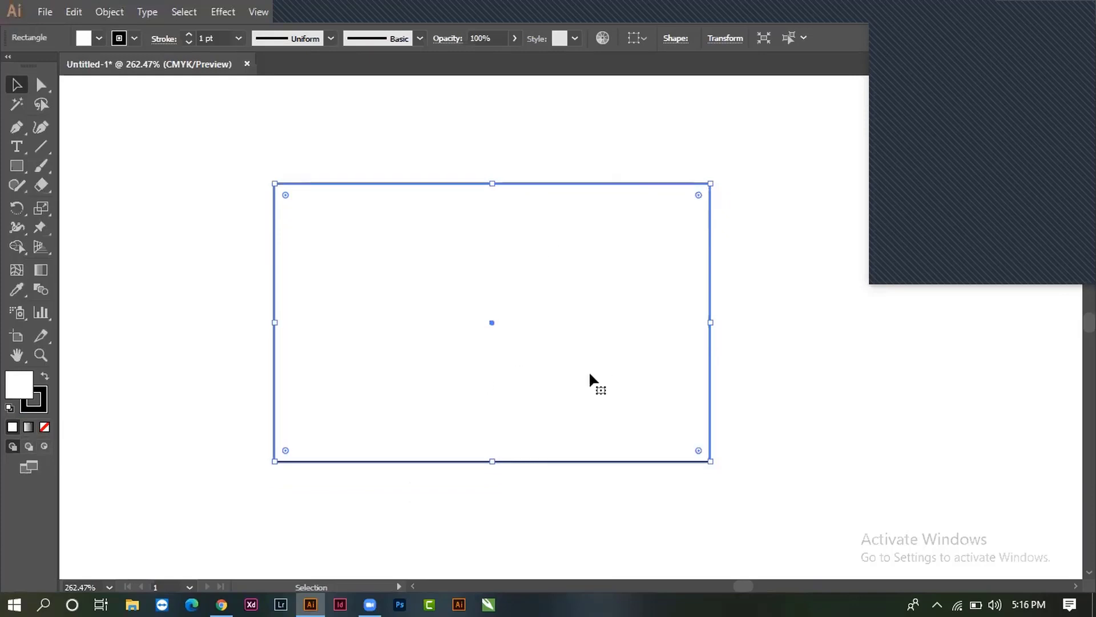
{"action": "left_click", "coordinate": [99, 38]}
{"action": "left_click", "coordinate": [55, 65]}
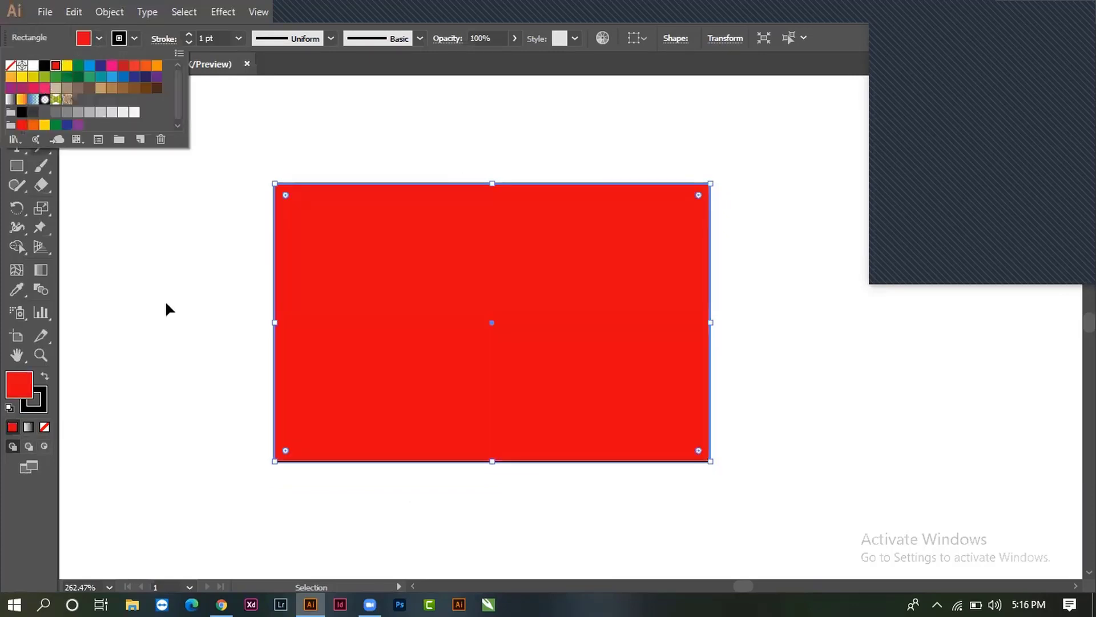
{"action": "left_click", "coordinate": [785, 475]}
{"action": "left_click_drag", "start_coordinate": [640, 368], "coordinate": [599, 390]}
{"action": "left_click", "coordinate": [763, 434]}
Step: Zoom in to inspect the red rectangle's corner, then zoom back out and delete it
{"action": "key", "text": "ctrl+space"}
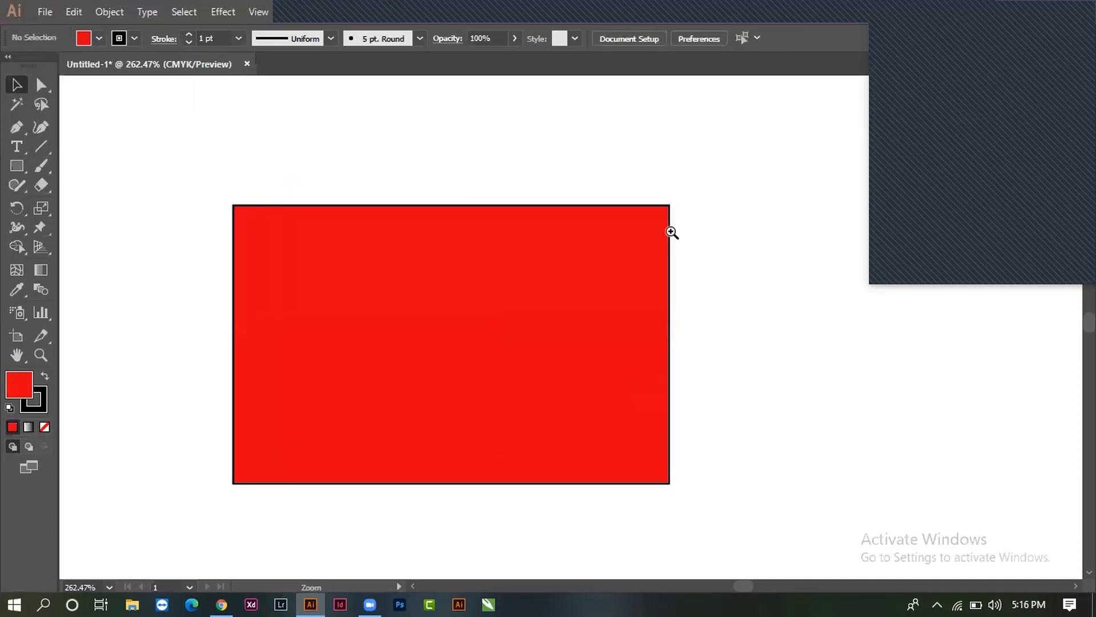
{"action": "left_click_drag", "start_coordinate": [621, 211], "coordinate": [702, 243]}
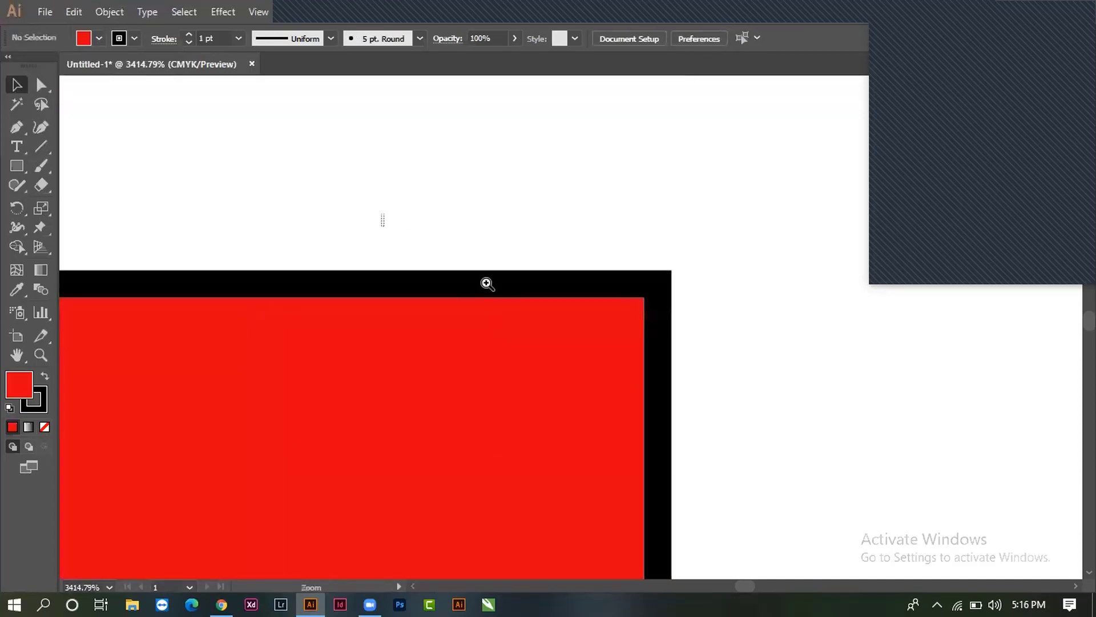
{"action": "left_click_drag", "start_coordinate": [487, 284], "coordinate": [805, 425]}
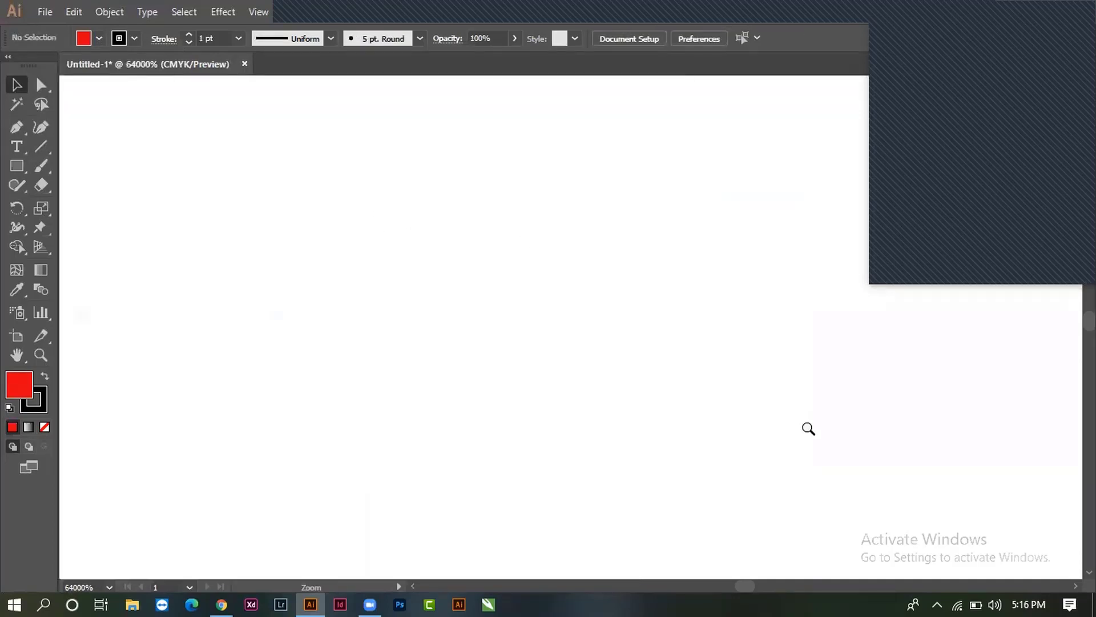
{"action": "left_click", "coordinate": [623, 363]}
{"action": "mouse_move", "coordinate": [756, 424]}
{"action": "left_mouse_down"}
{"action": "mouse_move", "coordinate": [703, 411]}
{"action": "mouse_move", "coordinate": [440, 415]}
{"action": "left_mouse_up"}
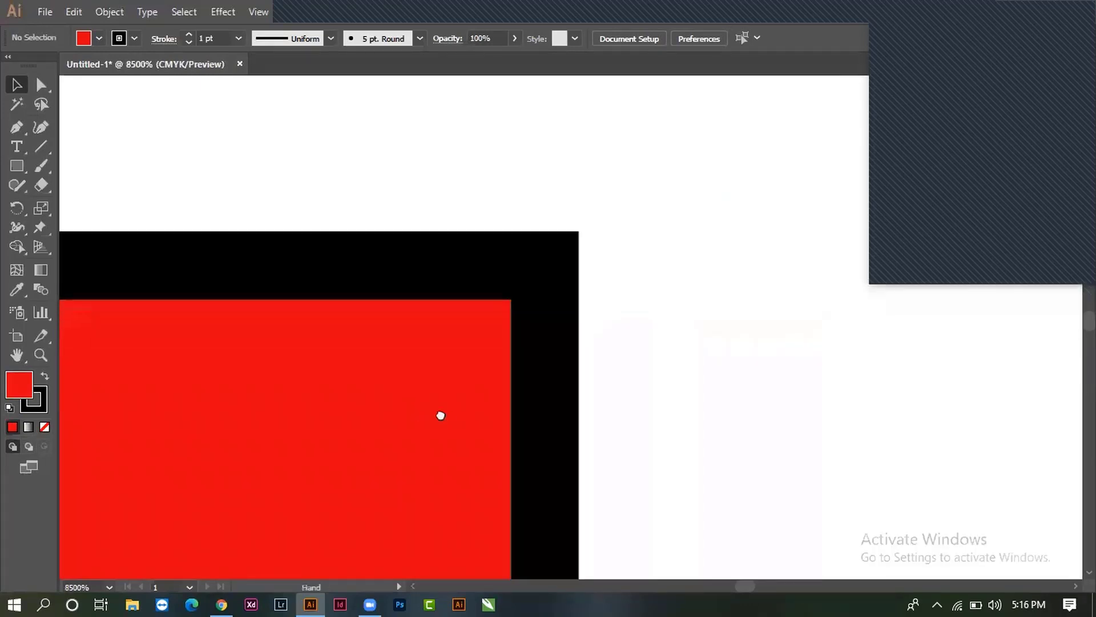
{"action": "mouse_move", "coordinate": [279, 194]}
{"action": "left_mouse_down"}
{"action": "mouse_move", "coordinate": [742, 475]}
{"action": "mouse_move", "coordinate": [736, 440]}
{"action": "left_mouse_up"}
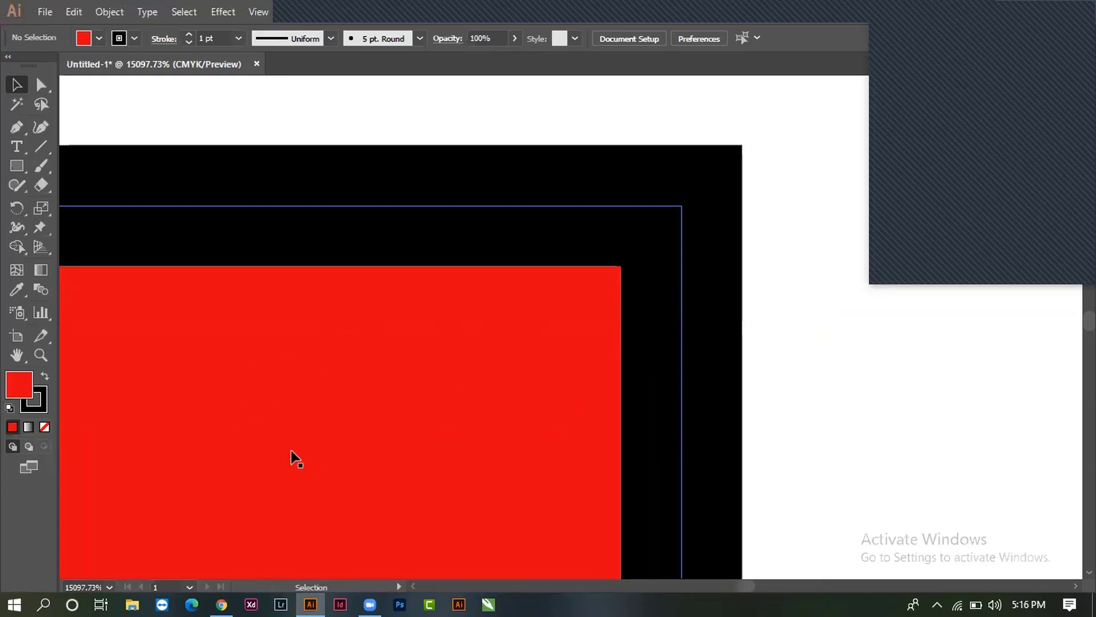
{"action": "left_click", "coordinate": [552, 386], "text": "ctrl+alt"}
{"action": "left_click", "coordinate": [517, 410], "text": "ctrl+alt"}
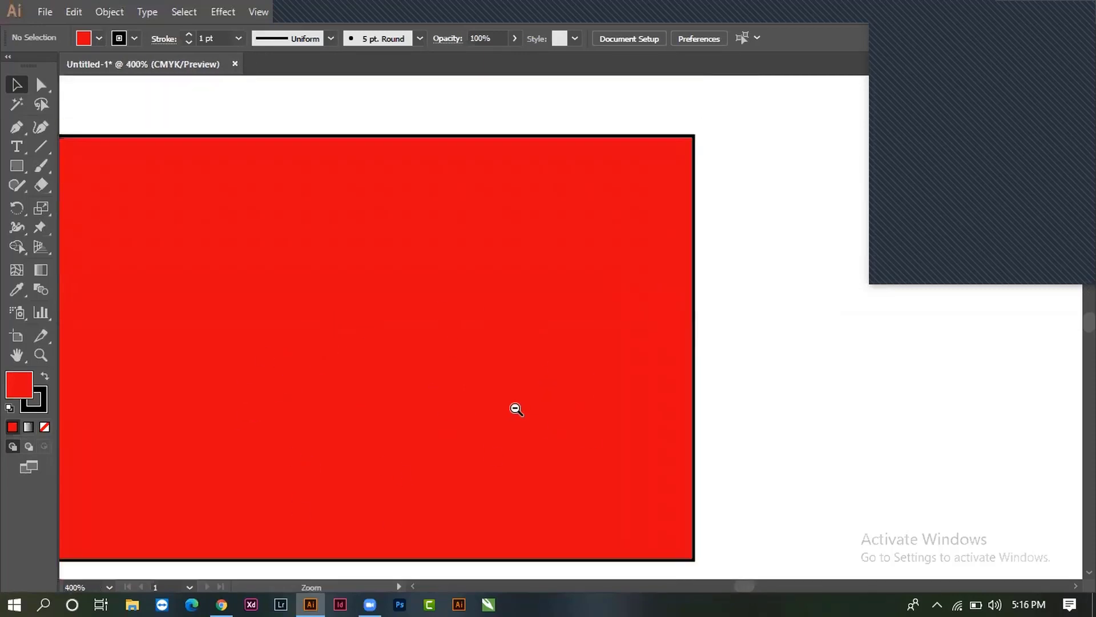
{"action": "left_click_drag", "start_coordinate": [580, 452], "coordinate": [535, 509]}
{"action": "left_click_drag", "start_coordinate": [616, 313], "coordinate": [619, 372]}
{"action": "left_click", "coordinate": [752, 379]}
{"action": "left_click", "coordinate": [546, 337], "text": "ctrl+alt"}
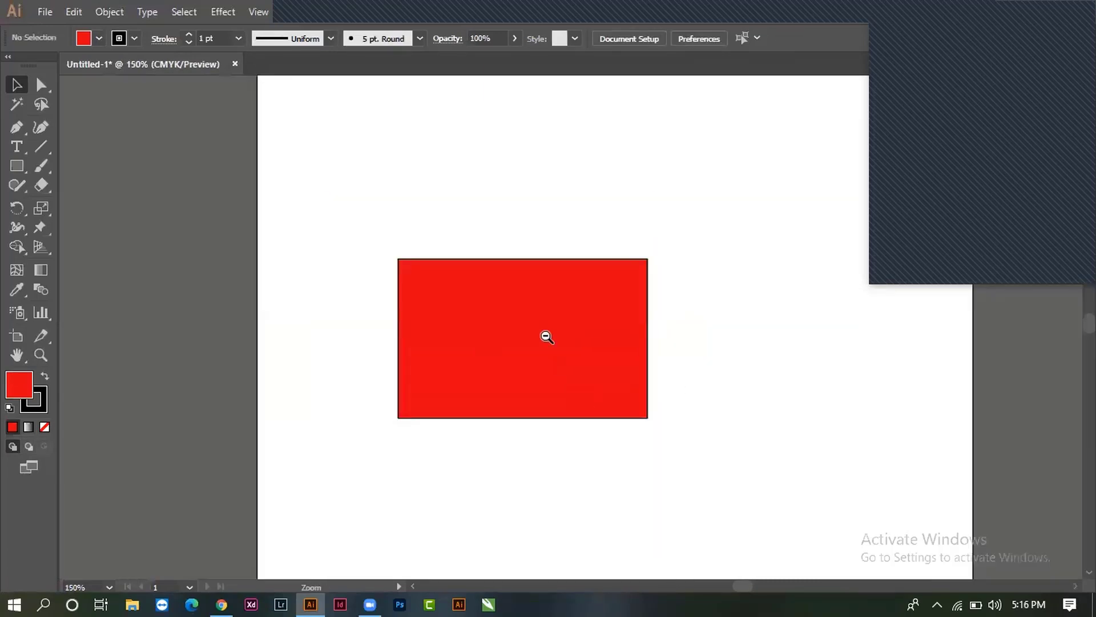
{"action": "left_click_drag", "start_coordinate": [699, 348], "coordinate": [618, 413]}
{"action": "left_click_drag", "start_coordinate": [537, 416], "coordinate": [501, 311]}
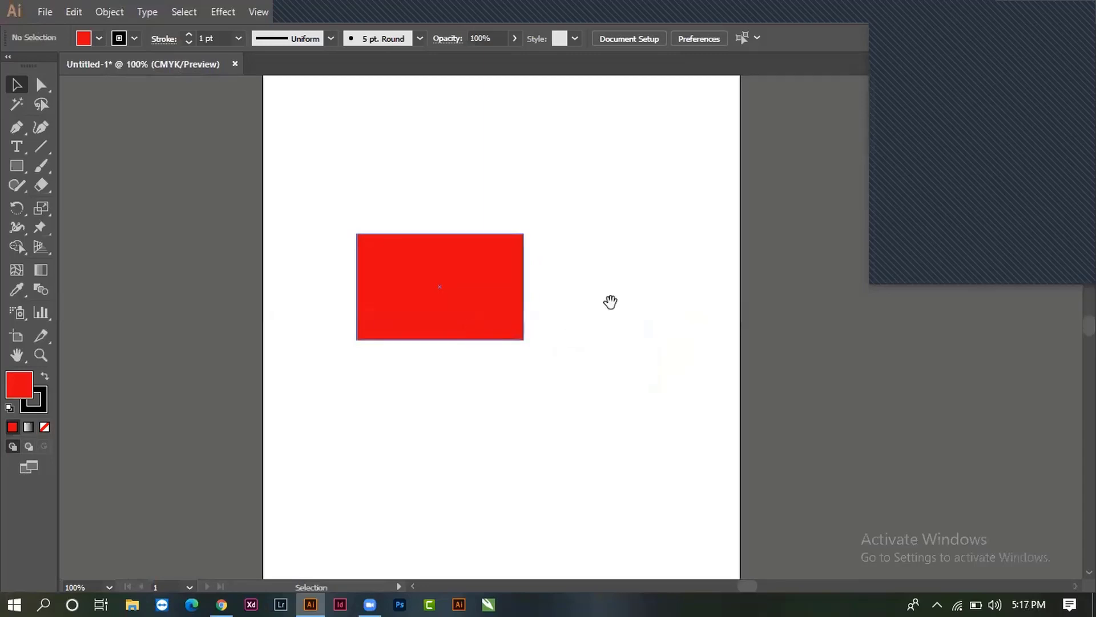
{"action": "left_click_drag", "start_coordinate": [611, 301], "coordinate": [623, 394]}
{"action": "left_click_drag", "start_coordinate": [486, 405], "coordinate": [464, 322]}
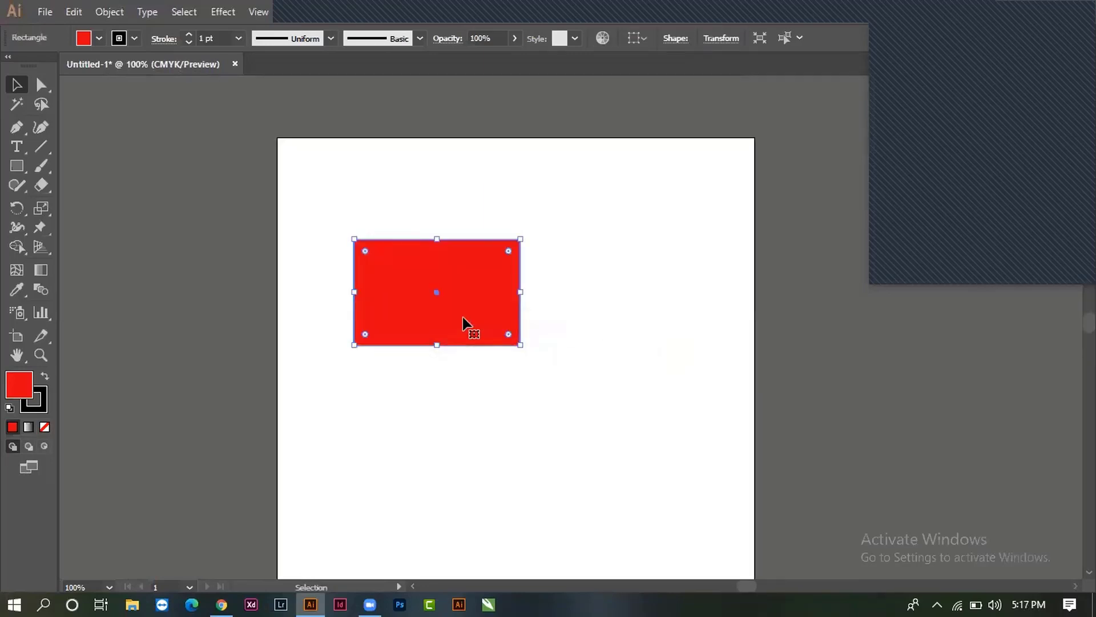
{"action": "key", "text": "Delete"}
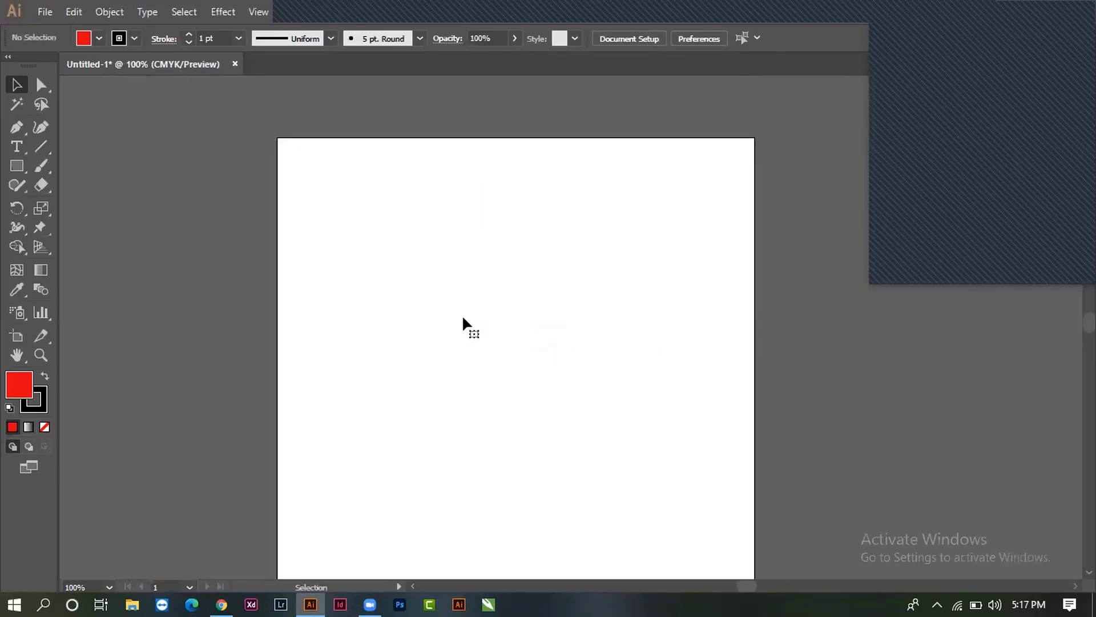
Step: Start a Pen path by placing seven corner points across the artboard
{"action": "key", "text": "p"}
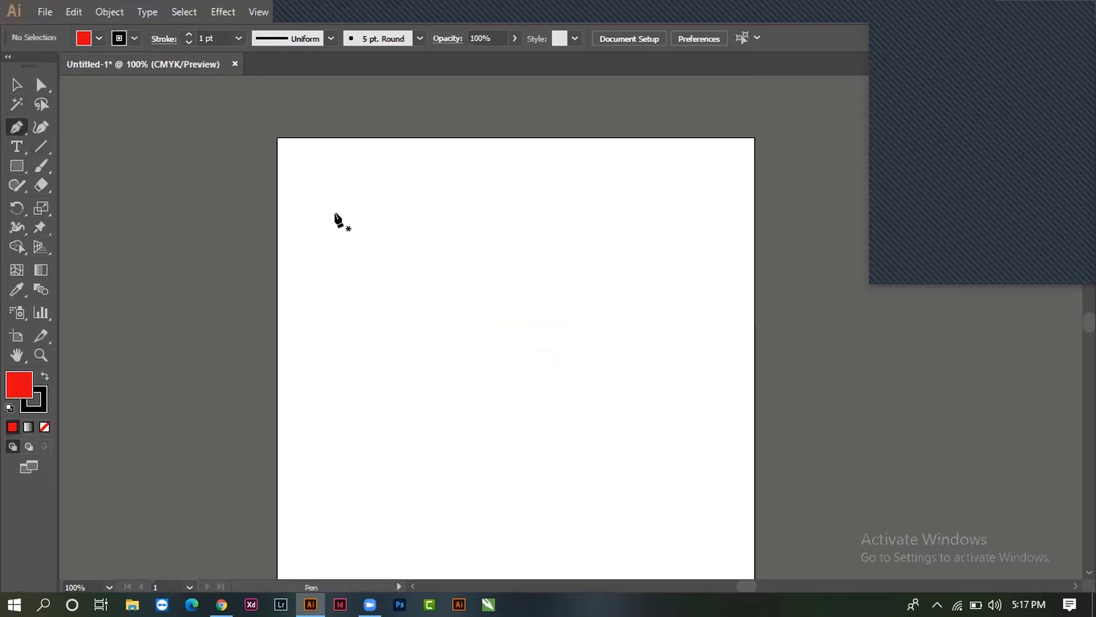
{"action": "left_click", "coordinate": [335, 213]}
{"action": "left_click", "coordinate": [421, 250]}
{"action": "left_click", "coordinate": [477, 163]}
{"action": "left_click", "coordinate": [537, 275]}
{"action": "left_click", "coordinate": [644, 275]}
{"action": "left_click", "coordinate": [560, 409]}
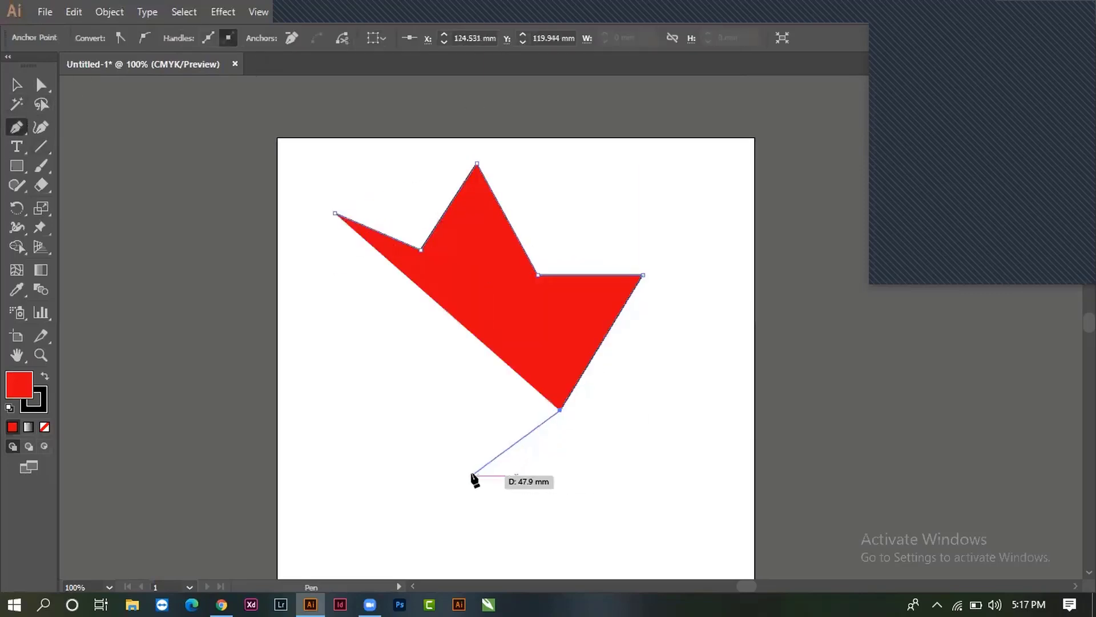
{"action": "left_click", "coordinate": [462, 466]}
Step: Set the fill to white, add three more corners, close the path, and select the polygon
{"action": "key", "text": "d"}
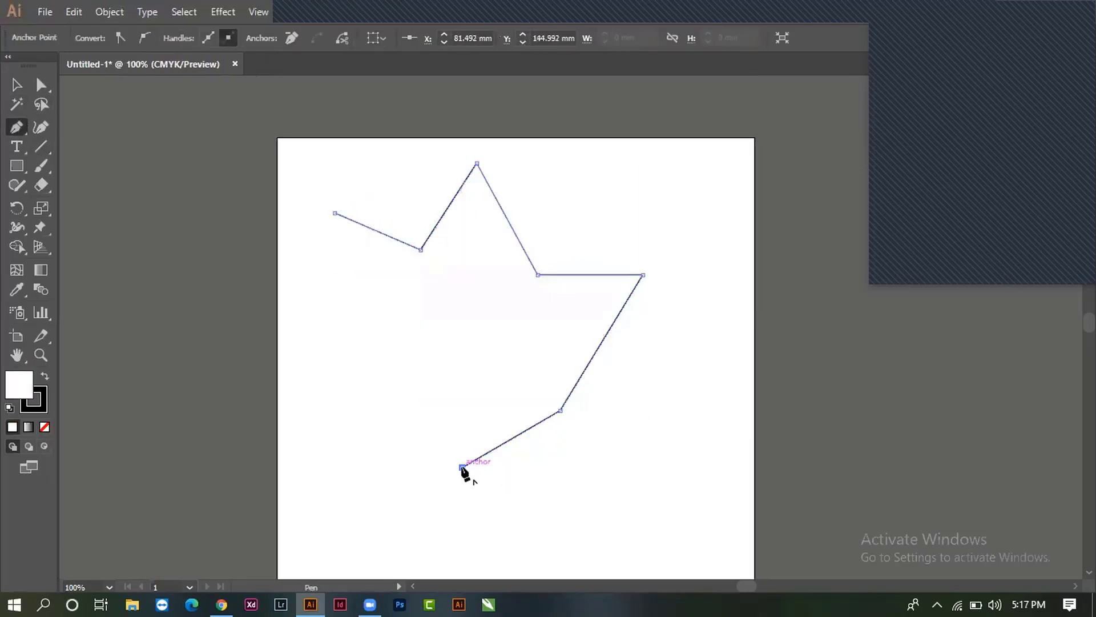
{"action": "mouse_move", "coordinate": [462, 466]}
{"action": "left_mouse_down"}
{"action": "mouse_move", "coordinate": [422, 405]}
{"action": "mouse_move", "coordinate": [388, 384]}
{"action": "left_mouse_up"}
{"action": "left_click", "coordinate": [385, 382]}
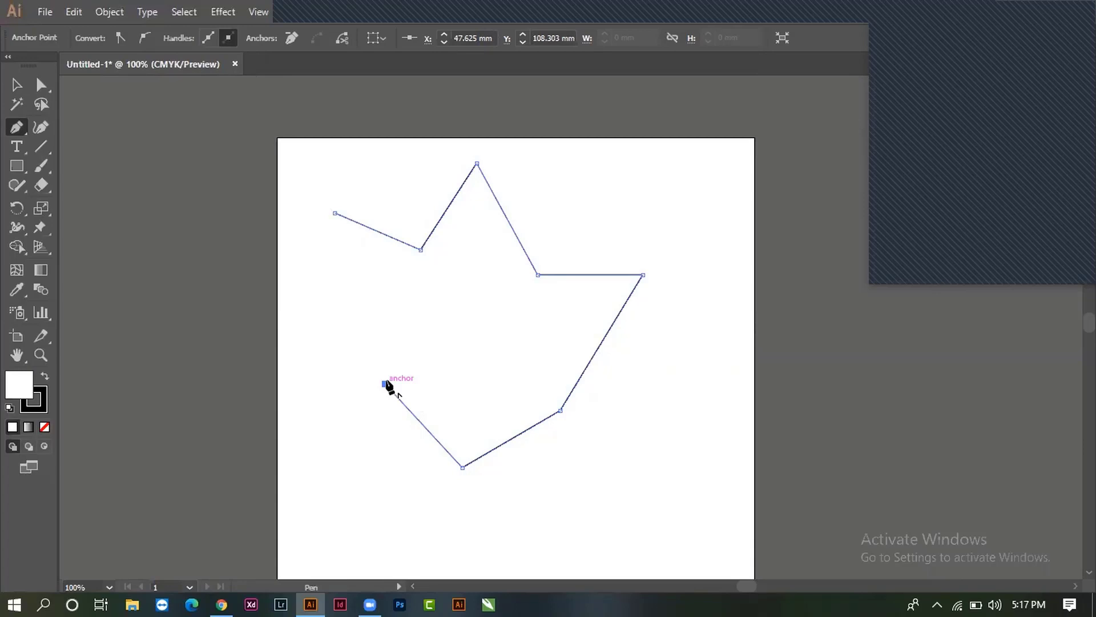
{"action": "left_click", "coordinate": [396, 309]}
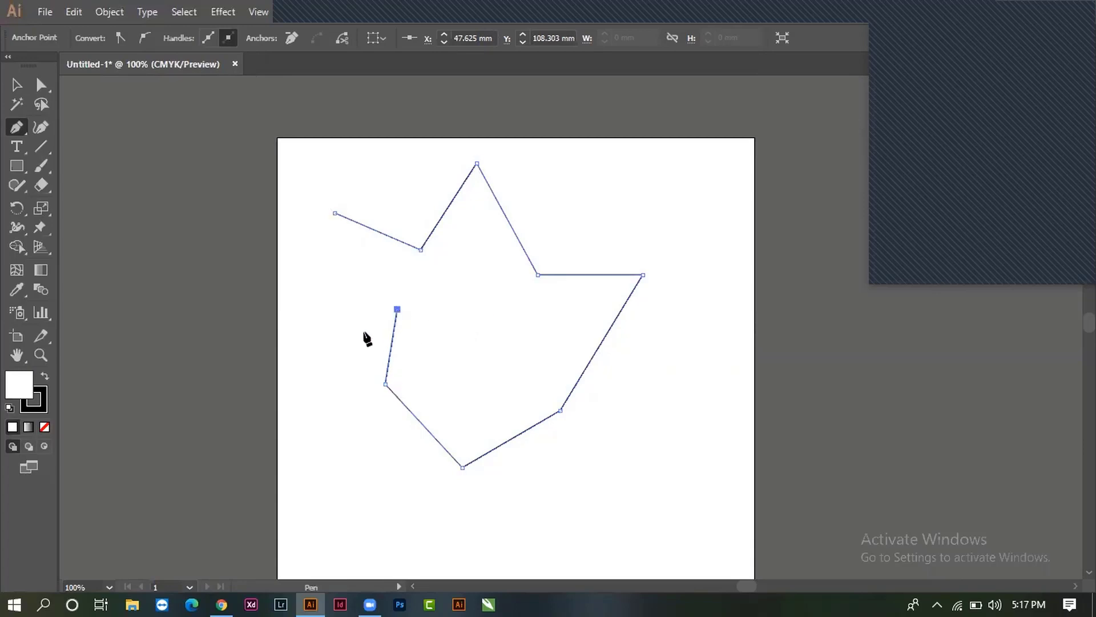
{"action": "left_click", "coordinate": [323, 284]}
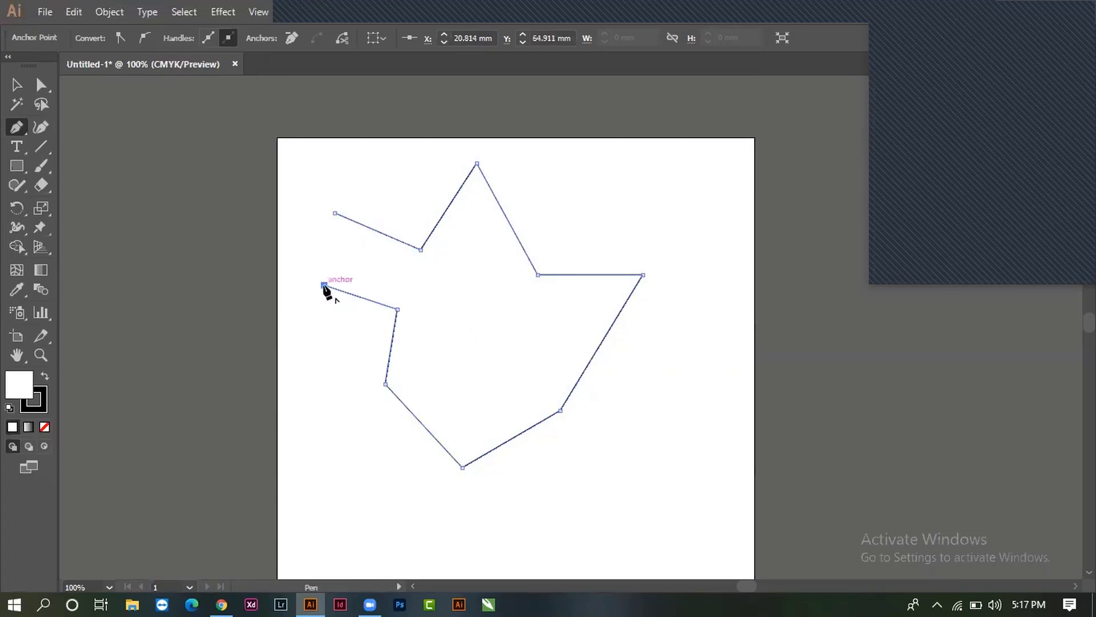
{"action": "left_click", "coordinate": [335, 213]}
{"action": "left_click", "coordinate": [16, 84]}
{"action": "left_click", "coordinate": [250, 449]}
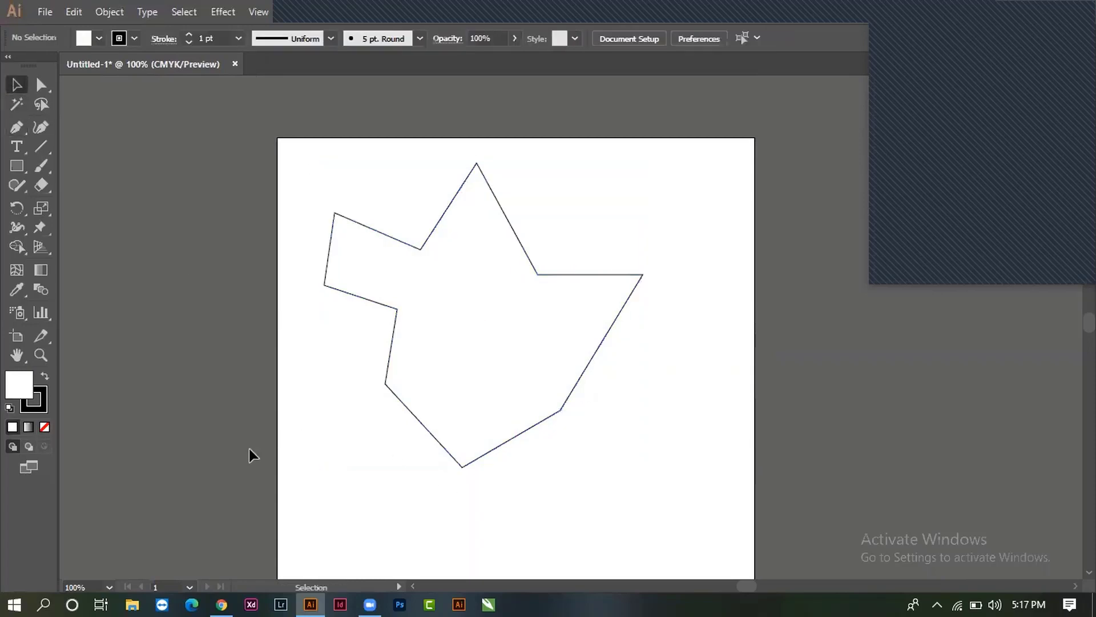
{"action": "left_click_drag", "start_coordinate": [249, 449], "coordinate": [500, 280]}
Step: Fill the polygon light blue and move it slightly down and right
{"action": "left_click", "coordinate": [98, 39]}
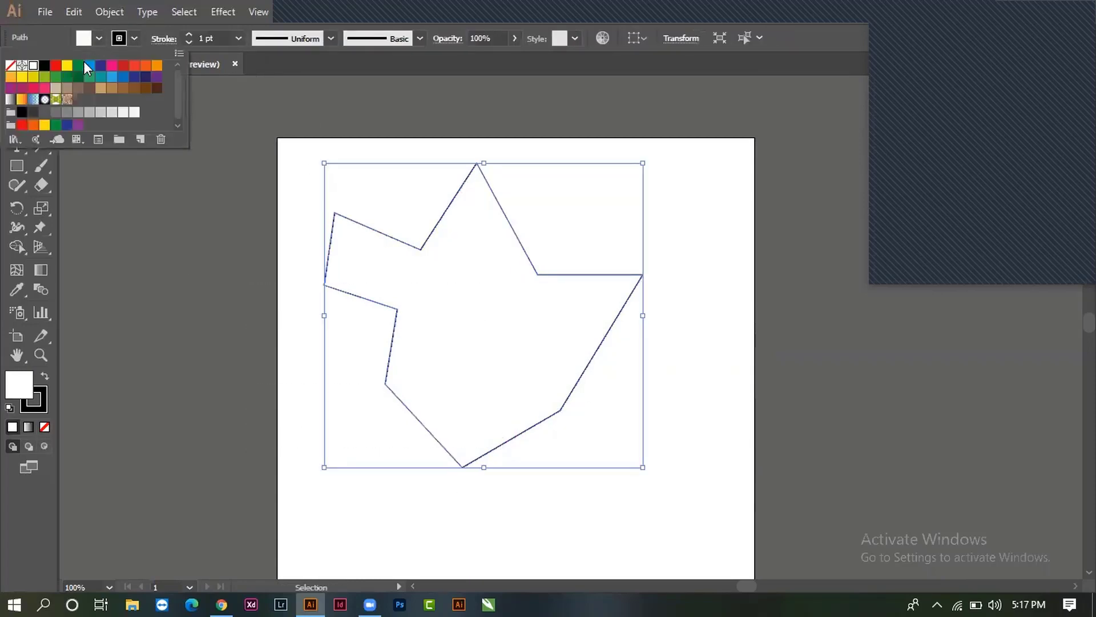
{"action": "left_click", "coordinate": [90, 66]}
{"action": "left_click", "coordinate": [245, 433]}
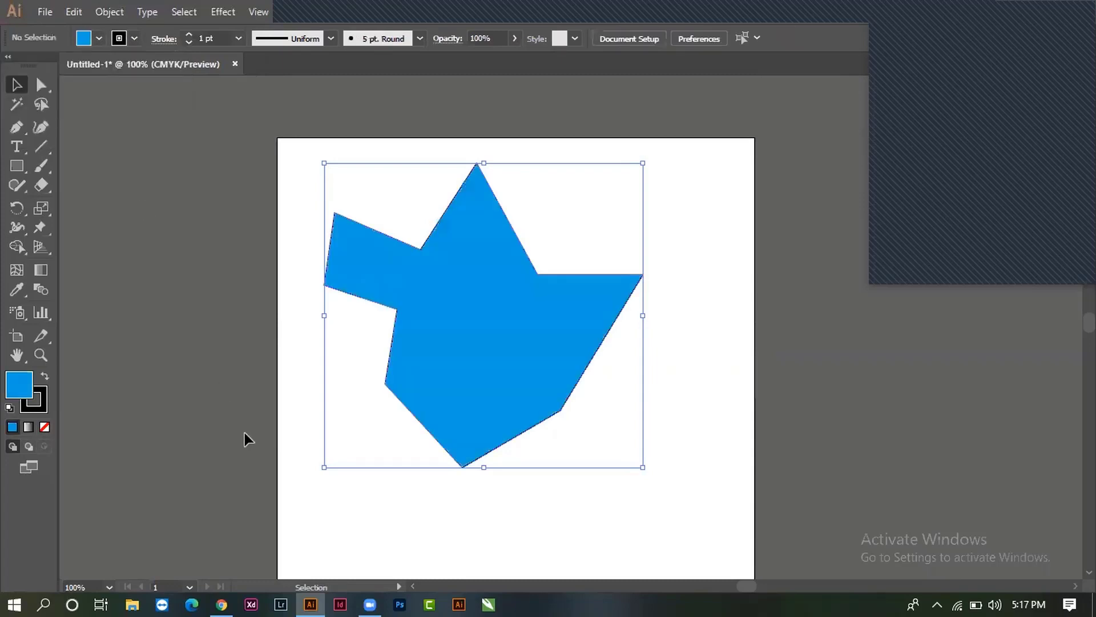
{"action": "left_click_drag", "start_coordinate": [507, 363], "coordinate": [519, 384]}
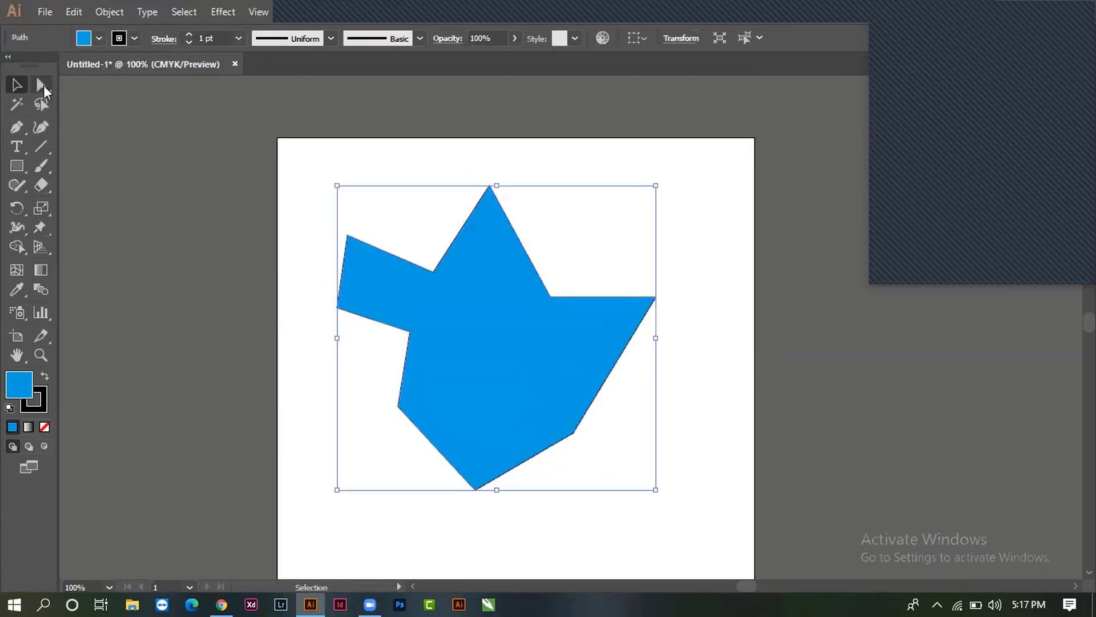
Step: Drag one anchor to reshape the top edge, then move the photo down-left and the shape up-right
{"action": "left_click", "coordinate": [41, 84]}
{"action": "left_click", "coordinate": [134, 214]}
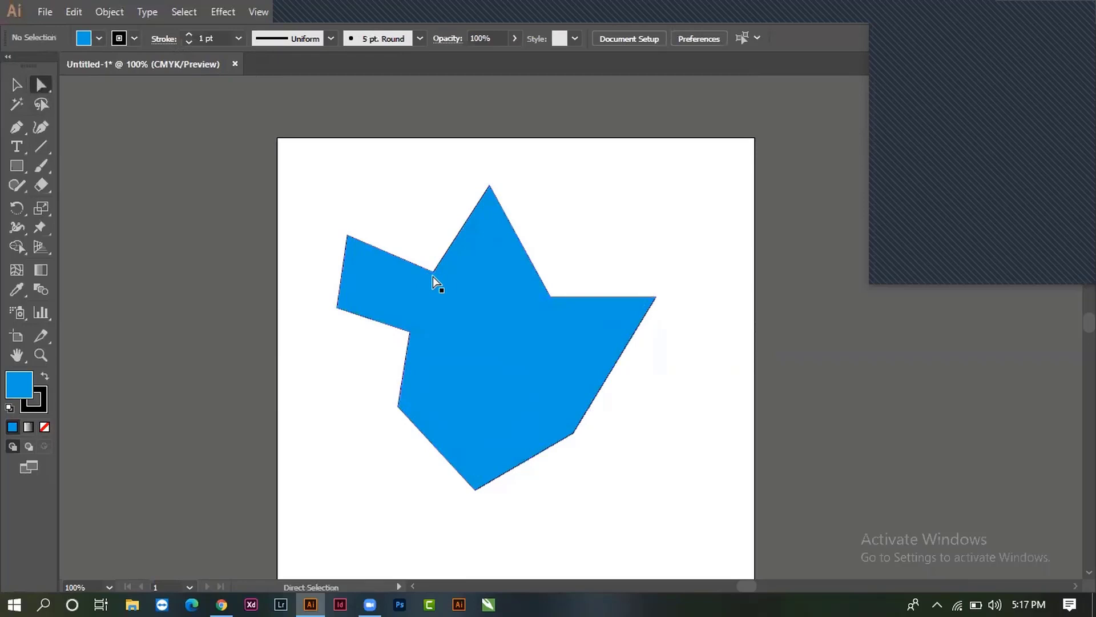
{"action": "mouse_move", "coordinate": [433, 275]}
{"action": "left_mouse_down"}
{"action": "mouse_move", "coordinate": [428, 207]}
{"action": "mouse_move", "coordinate": [634, 280]}
{"action": "left_mouse_up"}
{"action": "left_click", "coordinate": [335, 393]}
{"action": "key", "text": "ctrl+space"}
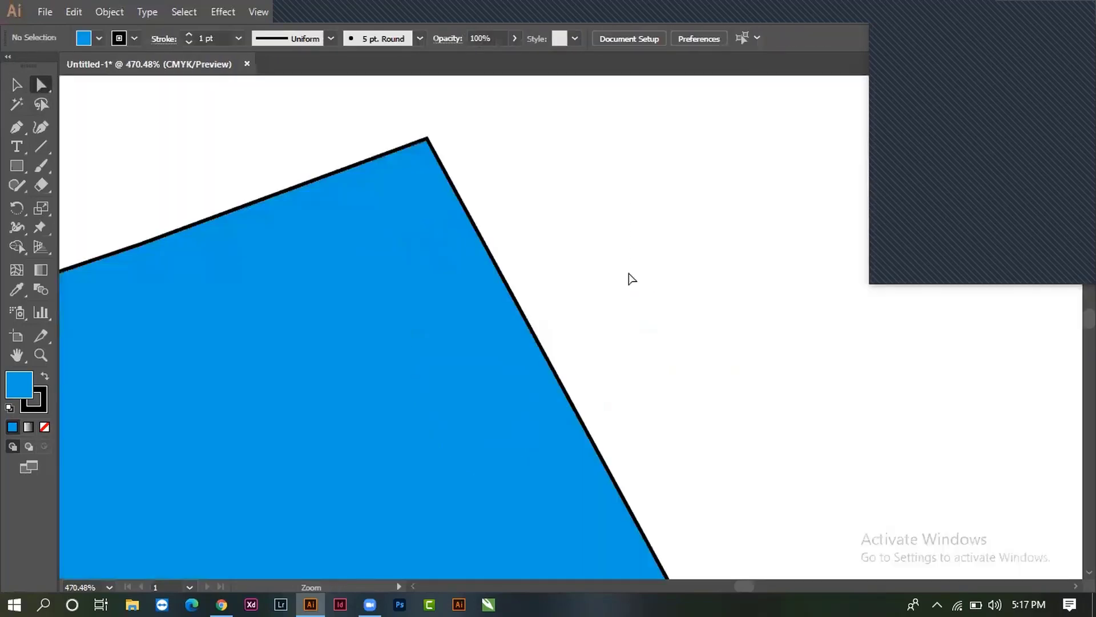
{"action": "left_click", "coordinate": [16, 84]}
{"action": "left_click", "coordinate": [557, 306], "text": "ctrl+alt"}
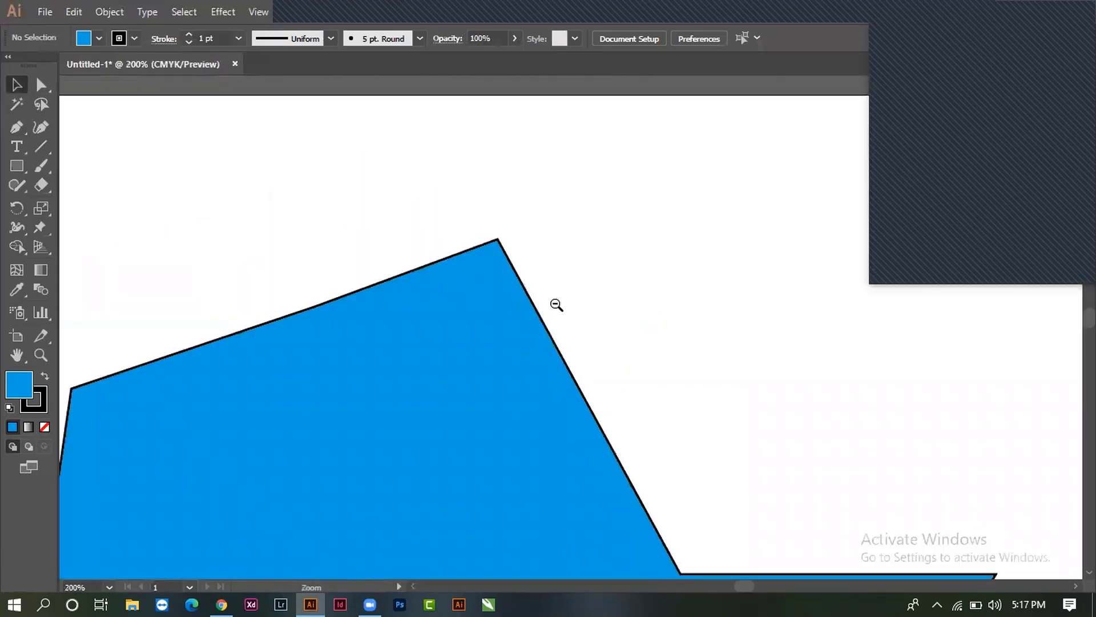
{"action": "left_click", "coordinate": [559, 319], "text": "ctrl+alt"}
{"action": "left_click_drag", "start_coordinate": [615, 155], "coordinate": [501, 336]}
{"action": "left_click_drag", "start_coordinate": [490, 437], "coordinate": [514, 422]}
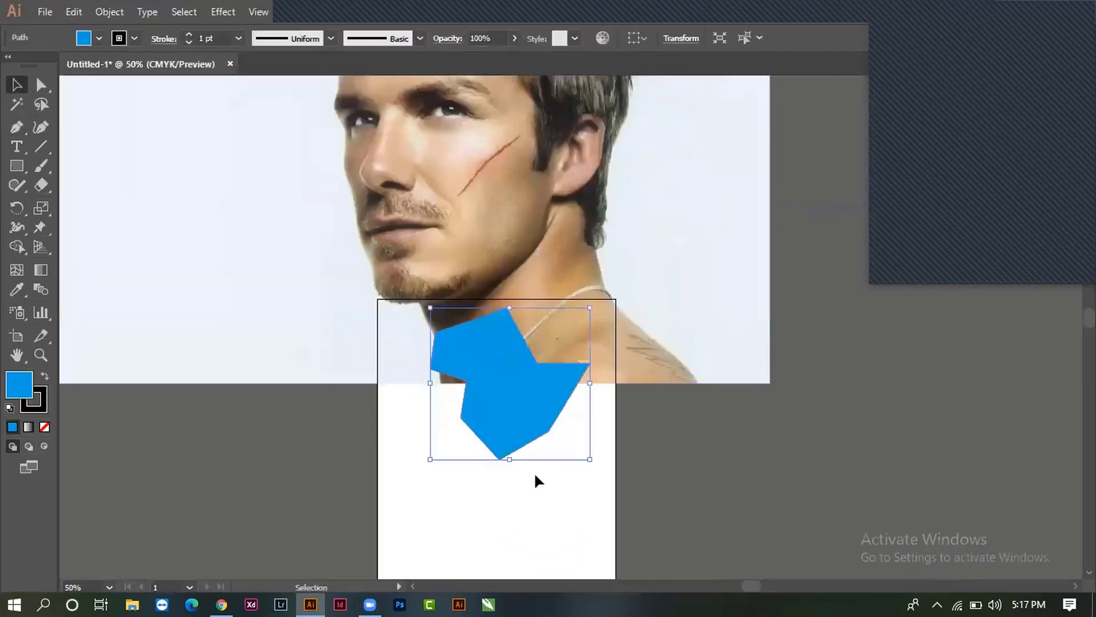
Step: Move the blue shape onto the man's neck and zoom in on its top corner
{"action": "left_click_drag", "start_coordinate": [497, 354], "coordinate": [490, 278]}
{"action": "left_click", "coordinate": [512, 440]}
{"action": "key", "text": "z"}
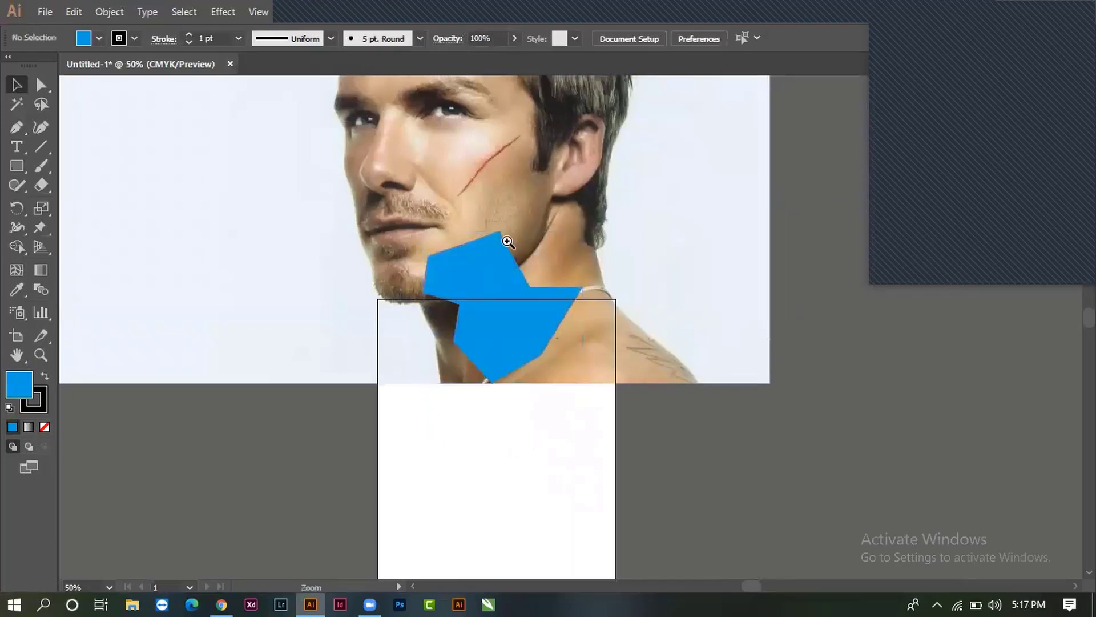
{"action": "left_click_drag", "start_coordinate": [508, 242], "coordinate": [514, 252]}
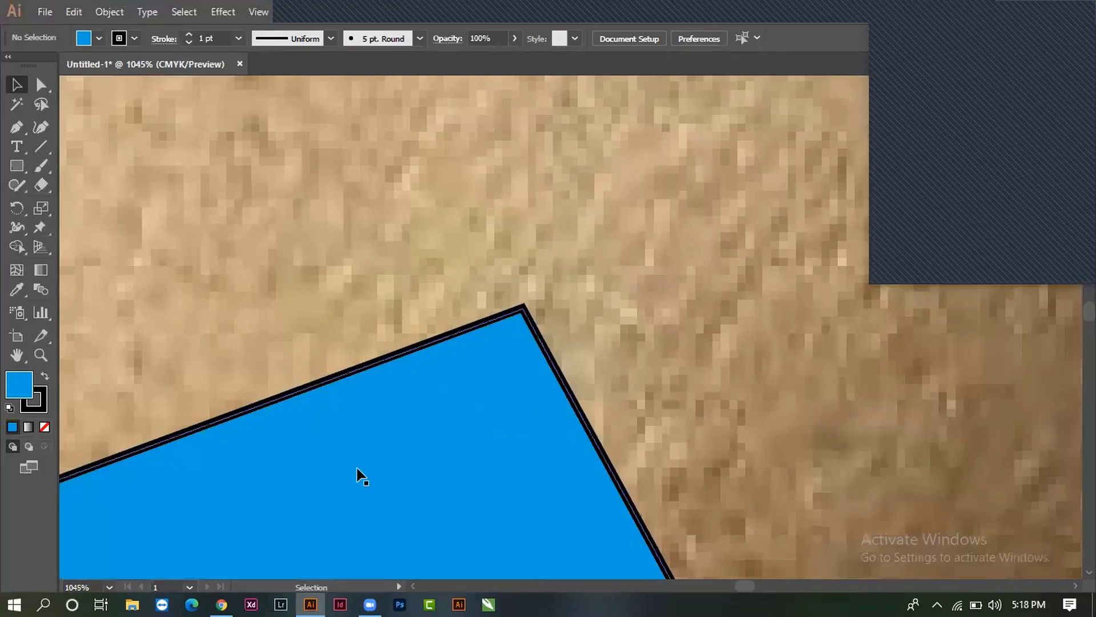
Step: Nudge the blue shape until its corner snaps, then select the placed photo
{"action": "mouse_move", "coordinate": [360, 472]}
{"action": "left_mouse_down"}
{"action": "mouse_move", "coordinate": [414, 510]}
{"action": "mouse_move", "coordinate": [425, 497]}
{"action": "left_mouse_up"}
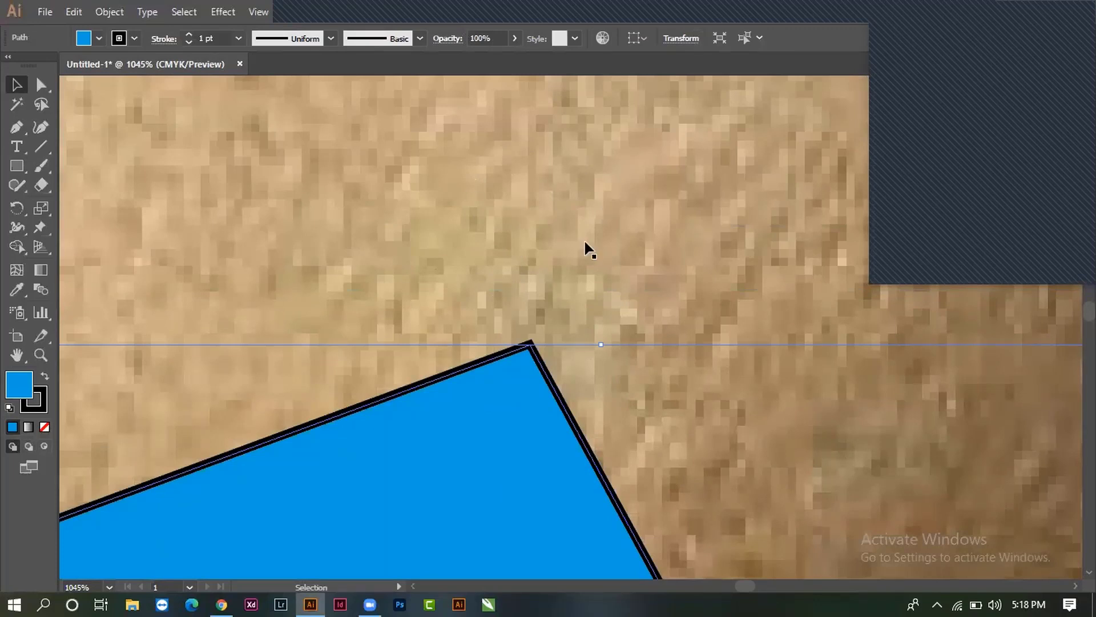
{"action": "left_click", "coordinate": [587, 188]}
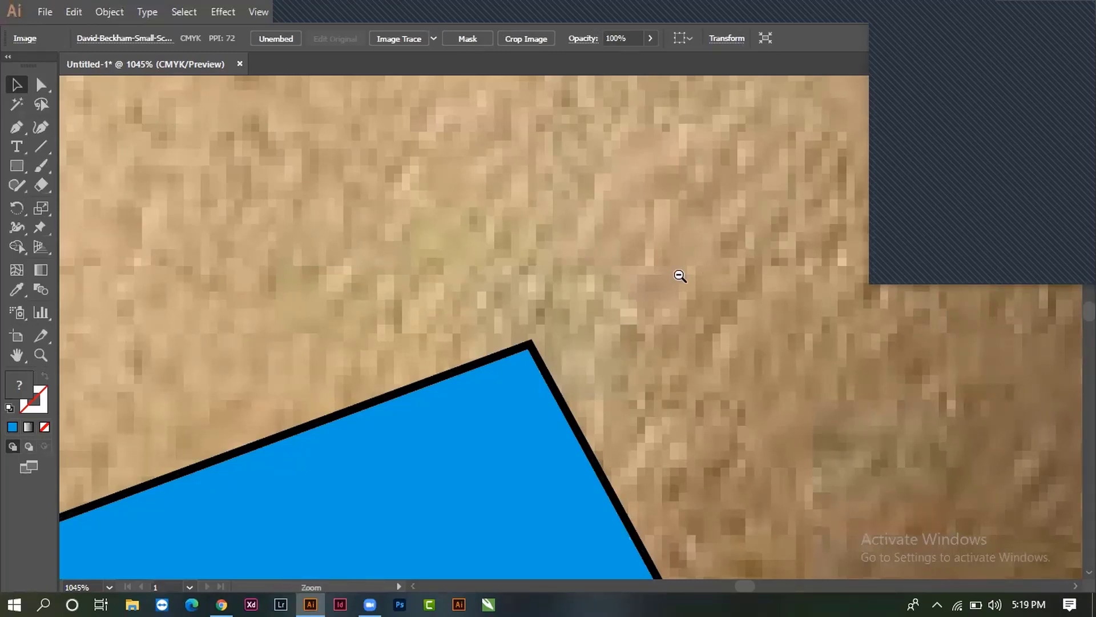
Step: Pan across the face and move the blue shape left and down
{"action": "scroll", "coordinate": [677, 277], "scroll_direction": "down", "scroll_amount": 5}
{"action": "scroll", "coordinate": [566, 373], "scroll_direction": "down", "scroll_amount": 2}
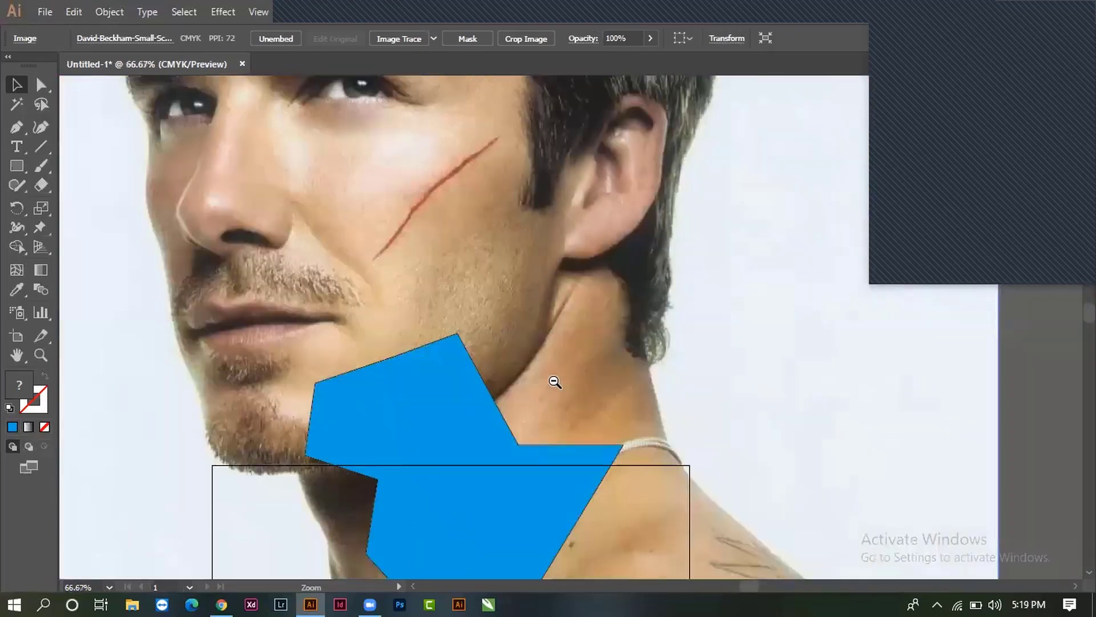
{"action": "scroll", "coordinate": [556, 380], "scroll_direction": "down", "scroll_amount": 1}
{"action": "mouse_move", "coordinate": [569, 291]}
{"action": "left_mouse_down"}
{"action": "mouse_move", "coordinate": [603, 383]}
{"action": "mouse_move", "coordinate": [606, 307]}
{"action": "left_mouse_up"}
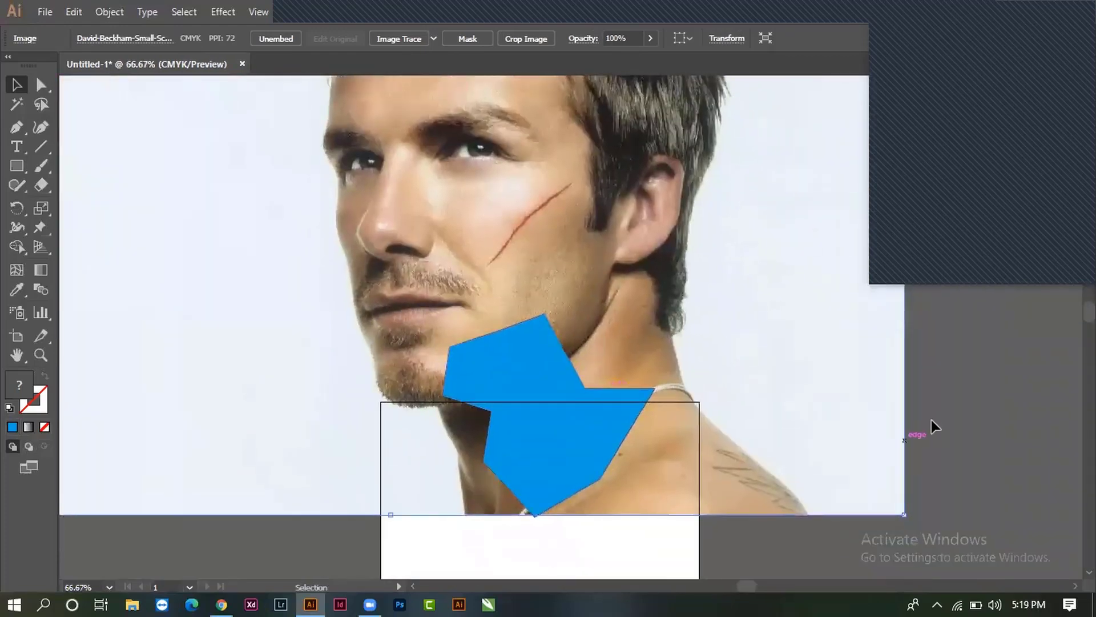
{"action": "left_click", "coordinate": [945, 412]}
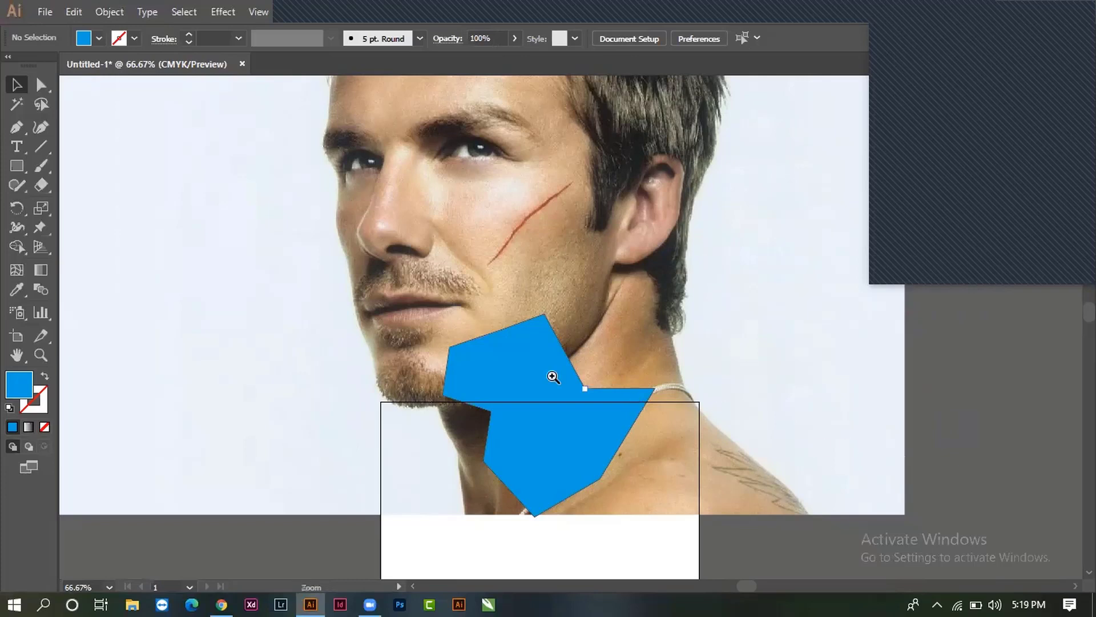
{"action": "scroll", "coordinate": [600, 374], "scroll_direction": "up", "scroll_amount": 5}
{"action": "mouse_move", "coordinate": [605, 380]}
{"action": "left_mouse_down"}
{"action": "mouse_move", "coordinate": [534, 444]}
{"action": "mouse_move", "coordinate": [552, 440]}
{"action": "left_mouse_up"}
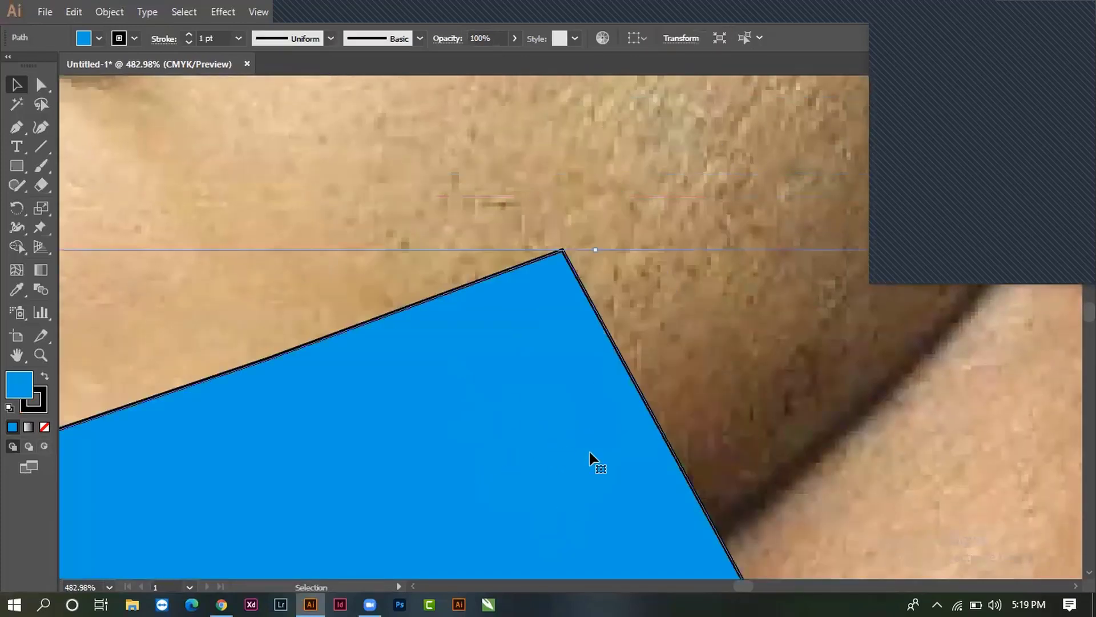
Step: Marquee-select the photo and blue shape, delete both, and centre the empty artboard
{"action": "left_click", "coordinate": [438, 291]}
{"action": "left_click", "coordinate": [450, 337]}
{"action": "left_click", "coordinate": [508, 417], "text": "ctrl+alt"}
{"action": "left_click", "coordinate": [532, 454], "text": "ctrl+alt"}
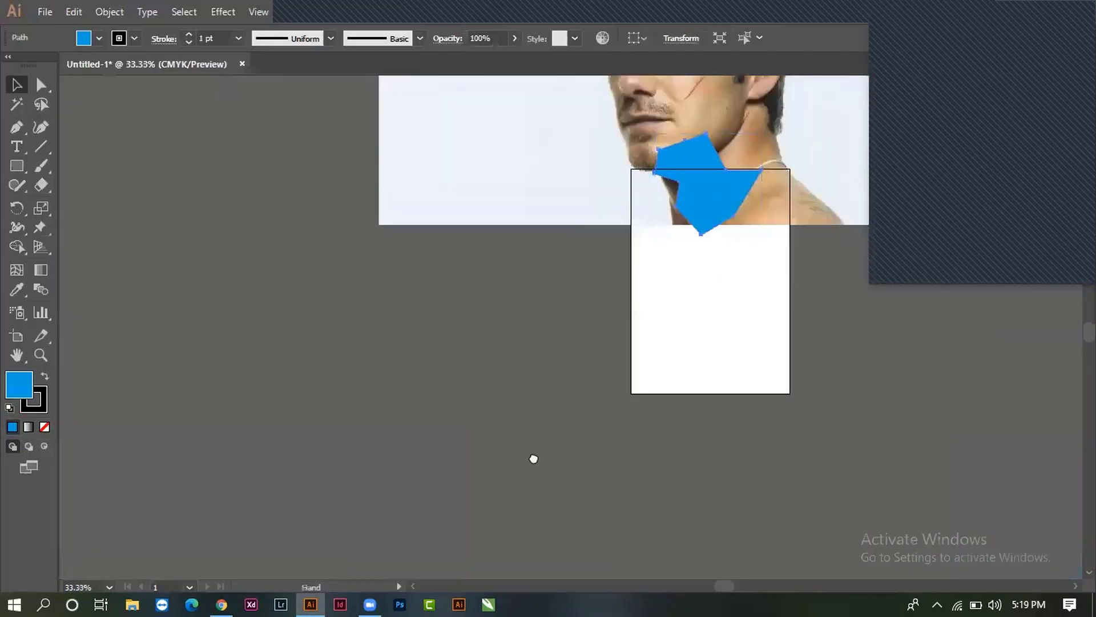
{"action": "left_click_drag", "start_coordinate": [463, 513], "coordinate": [653, 233]}
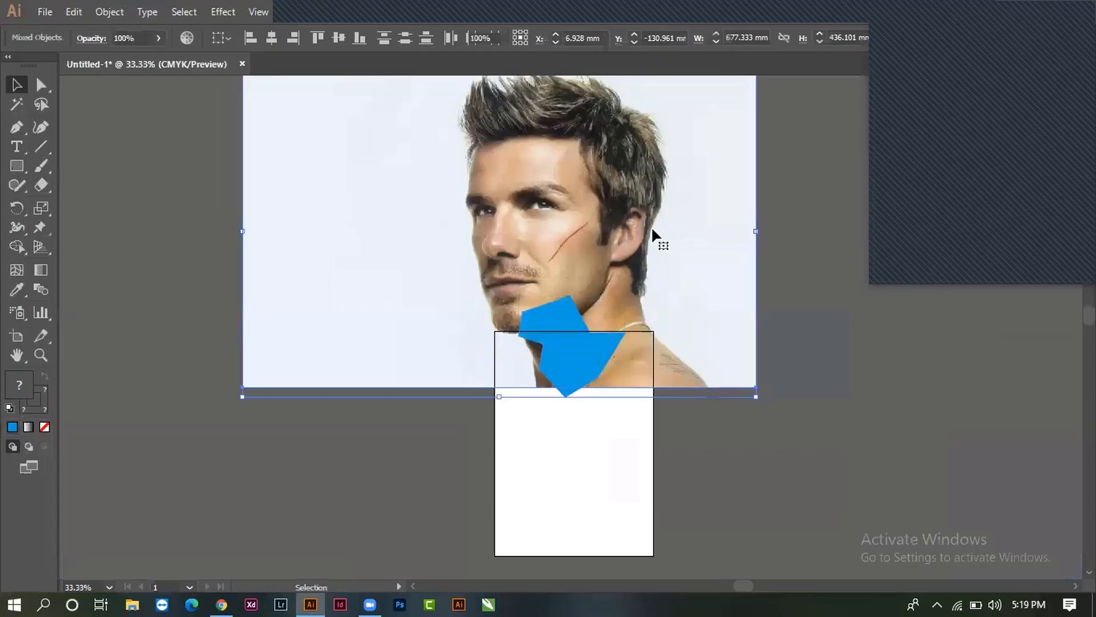
{"action": "key", "text": "Delete"}
{"action": "left_click_drag", "start_coordinate": [663, 443], "coordinate": [637, 343]}
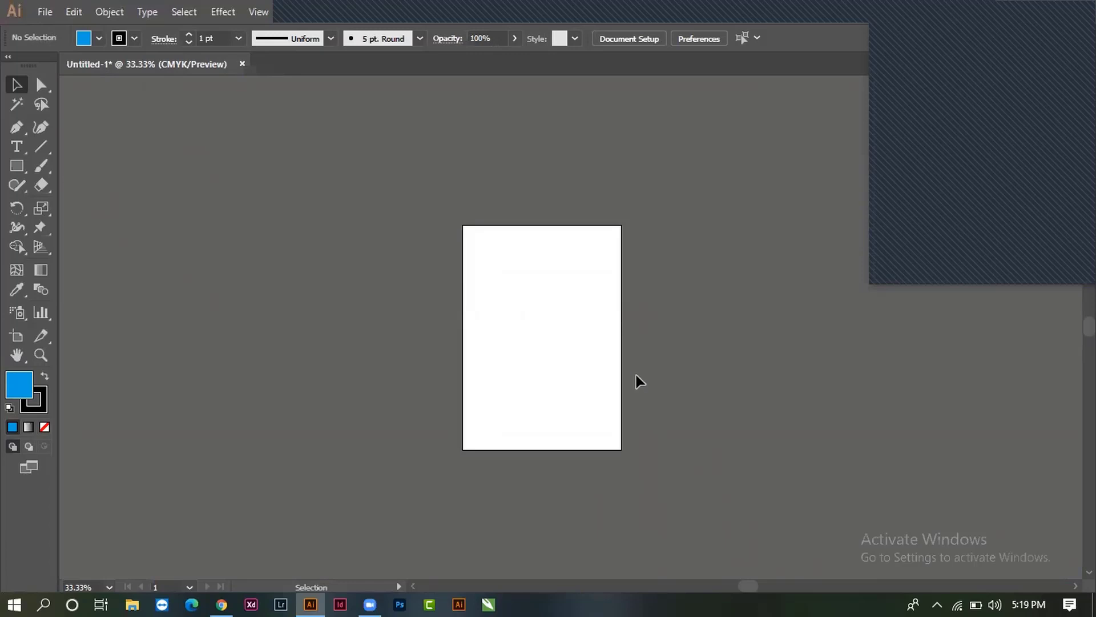
Step: Close the untitled document with Ctrl+W, choosing not to save changes
{"action": "key", "text": "ctrl+w"}
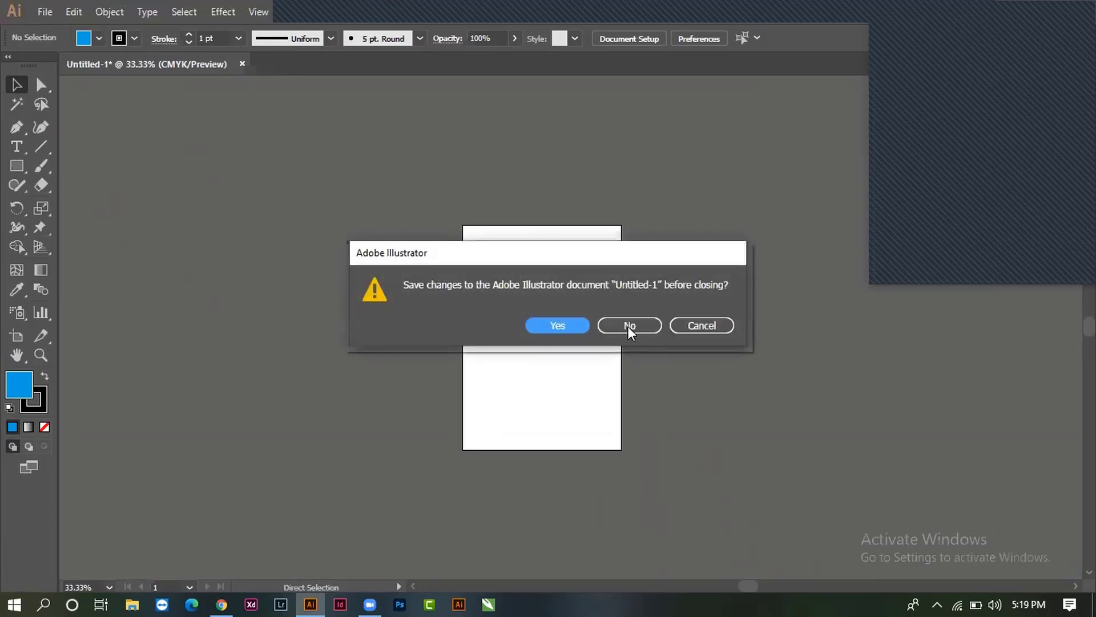
{"action": "left_click", "coordinate": [628, 326]}
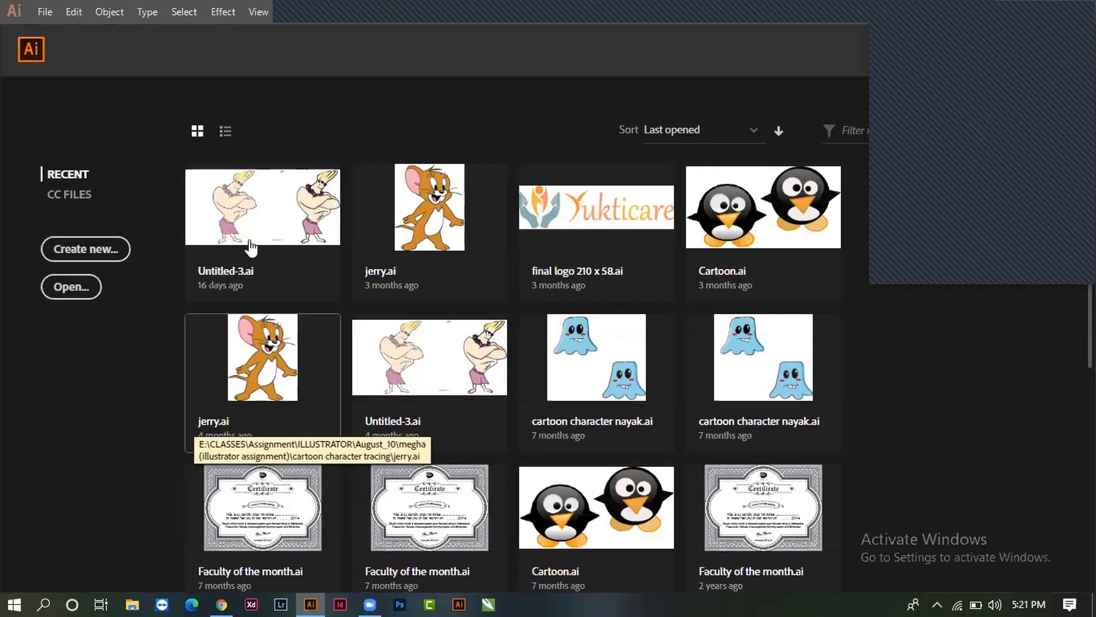
Step: Start a new document and shift the New Document dialog slightly right
{"action": "left_click", "coordinate": [44, 12]}
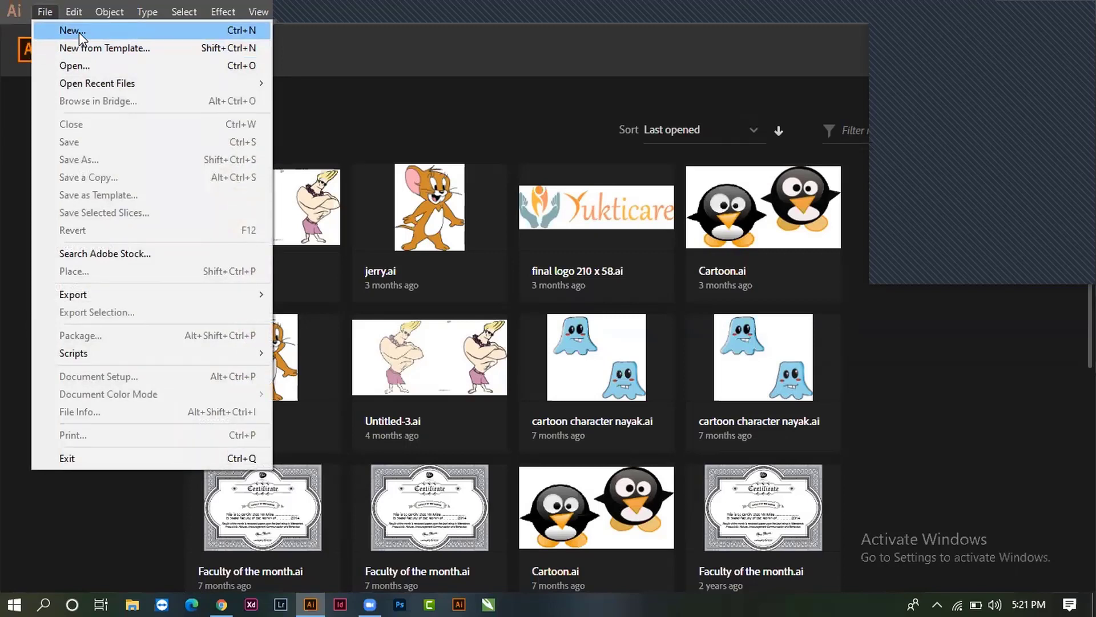
{"action": "left_click", "coordinate": [79, 32]}
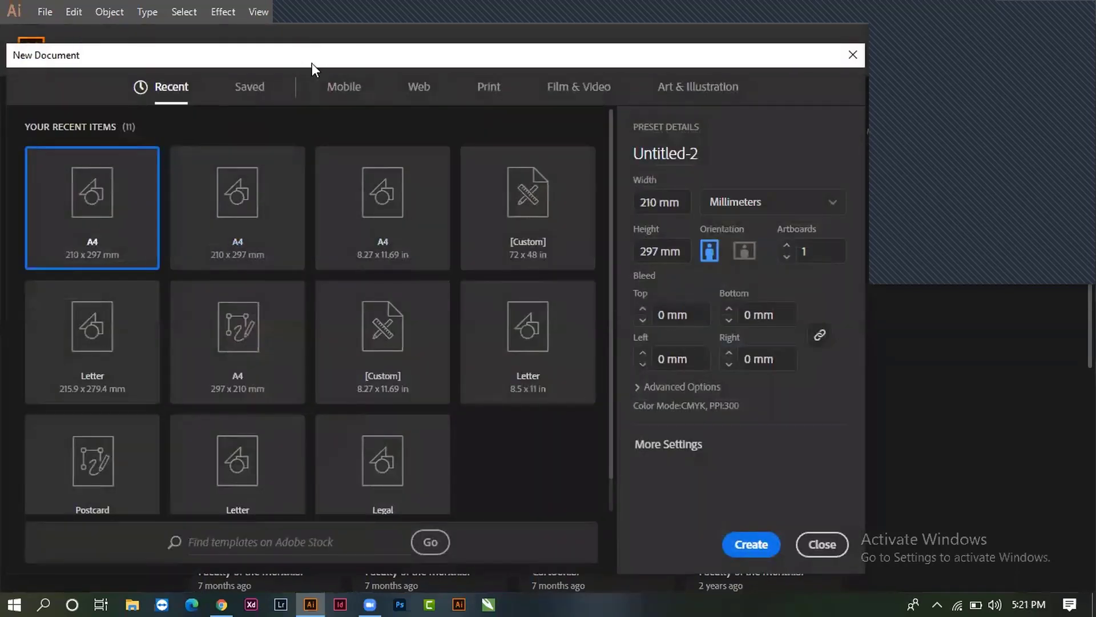
{"action": "left_click_drag", "start_coordinate": [312, 63], "coordinate": [356, 51]}
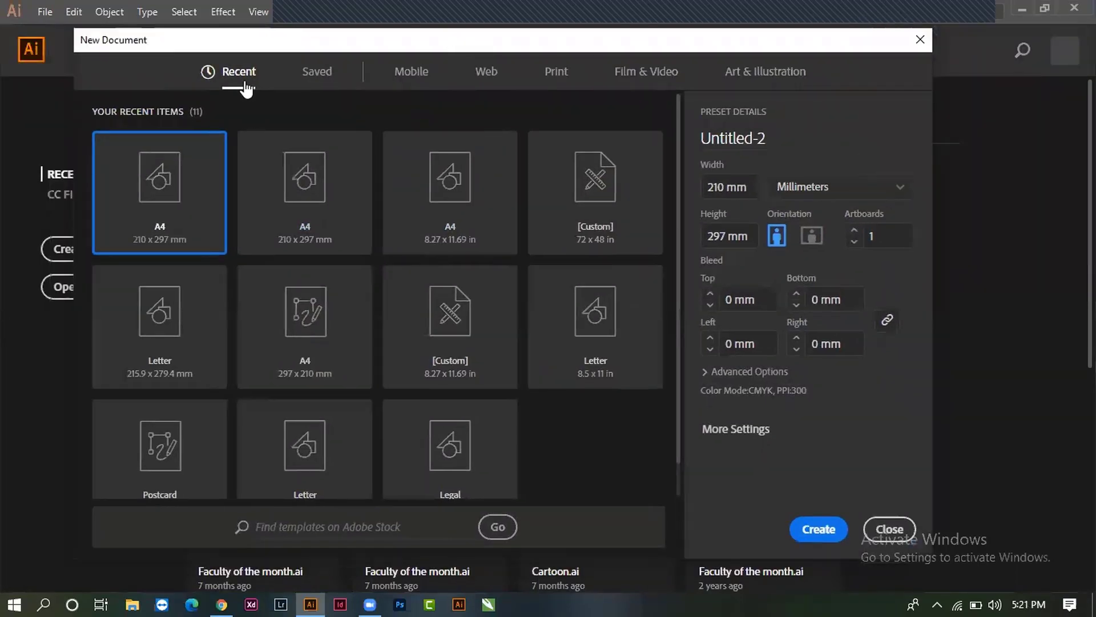
Step: Browse the Recent presets, including 8.27 x 11.69 in and A4, then view the Saved and Mobile presets
{"action": "left_click", "coordinate": [165, 357]}
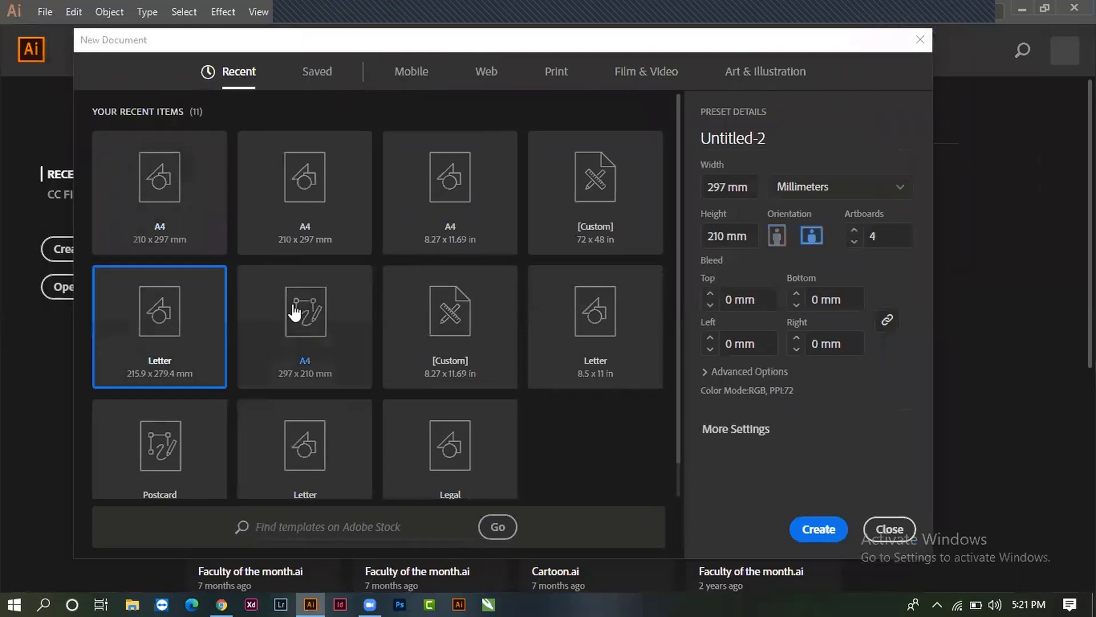
{"action": "left_click", "coordinate": [294, 311]}
{"action": "left_click", "coordinate": [305, 206]}
{"action": "left_click", "coordinate": [450, 211]}
{"action": "left_click", "coordinate": [464, 318]}
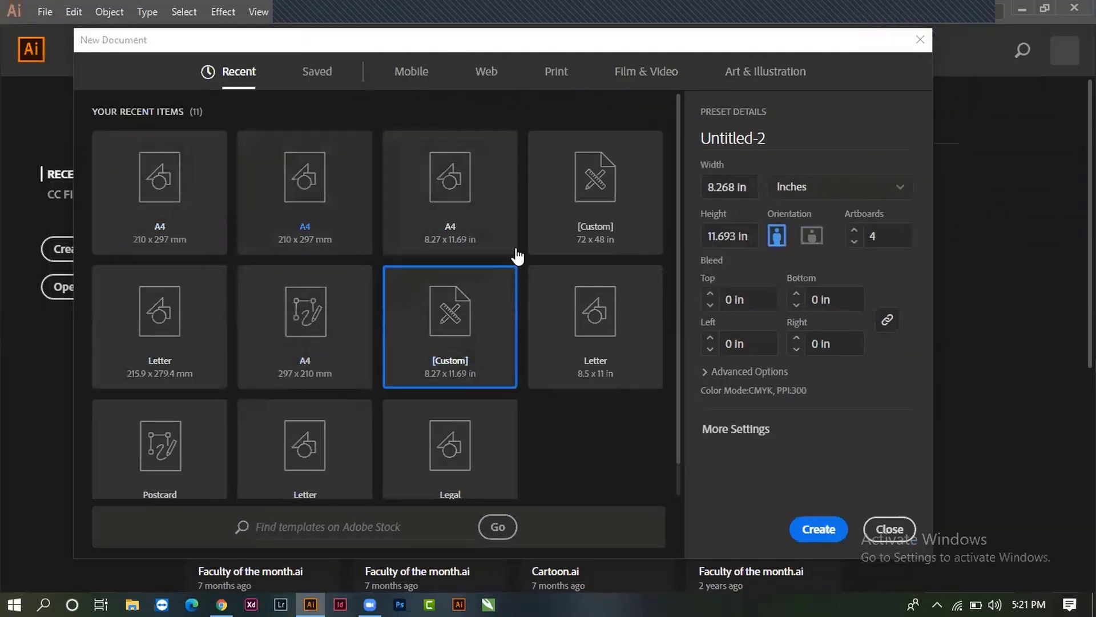
{"action": "left_click", "coordinate": [335, 457]}
{"action": "left_click", "coordinate": [171, 326]}
{"action": "left_click", "coordinate": [128, 176]}
{"action": "left_click", "coordinate": [318, 73]}
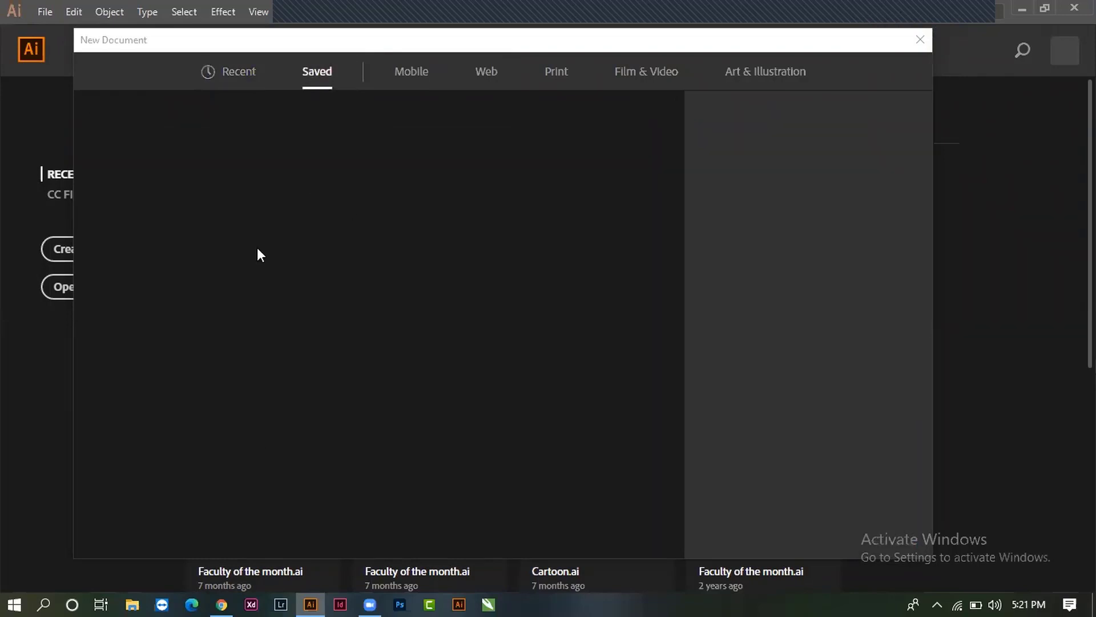
{"action": "left_click", "coordinate": [409, 75]}
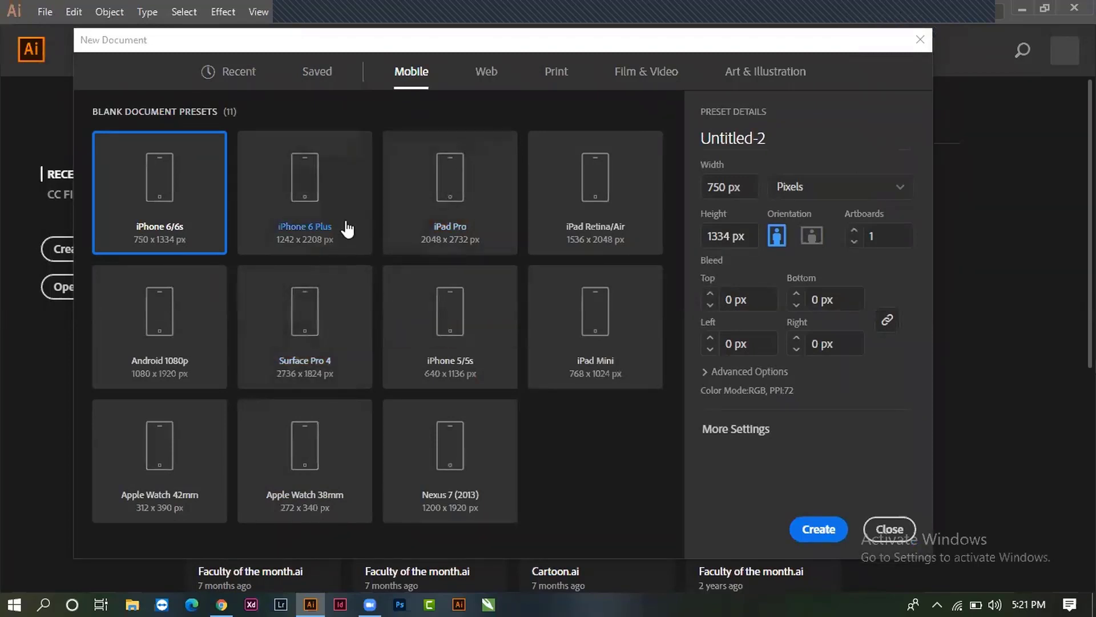
Step: Preview Mobile presets such as Surface Pro 4, iPad Pro, iPhone 5/5s and iPhone 6 Plus
{"action": "left_click", "coordinate": [615, 216]}
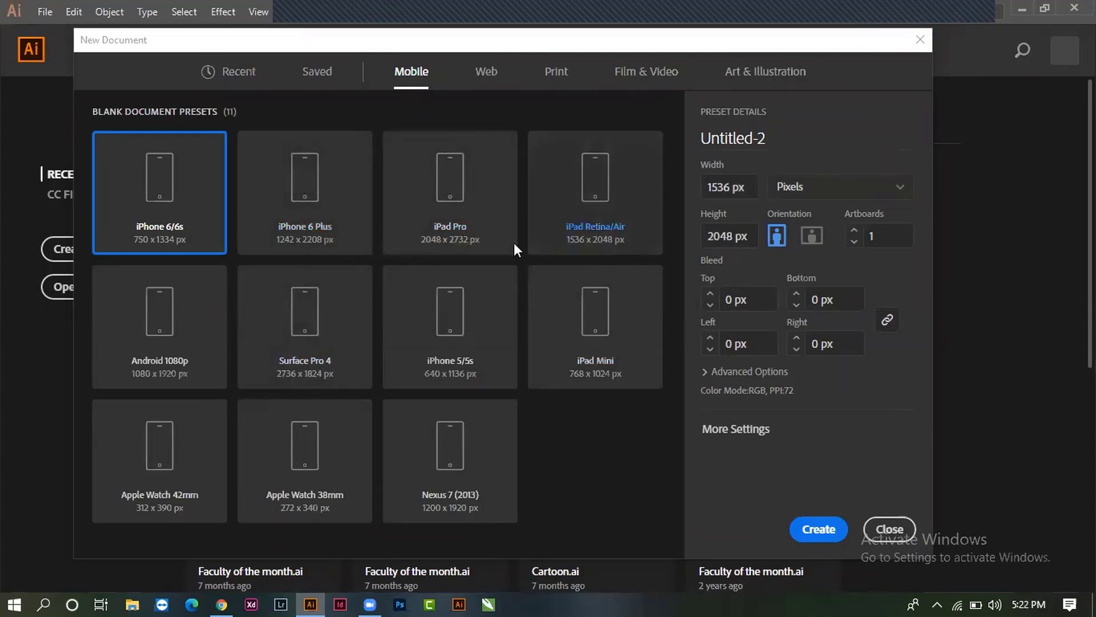
{"action": "left_click", "coordinate": [453, 245]}
{"action": "left_click", "coordinate": [394, 279]}
{"action": "left_click", "coordinate": [326, 213]}
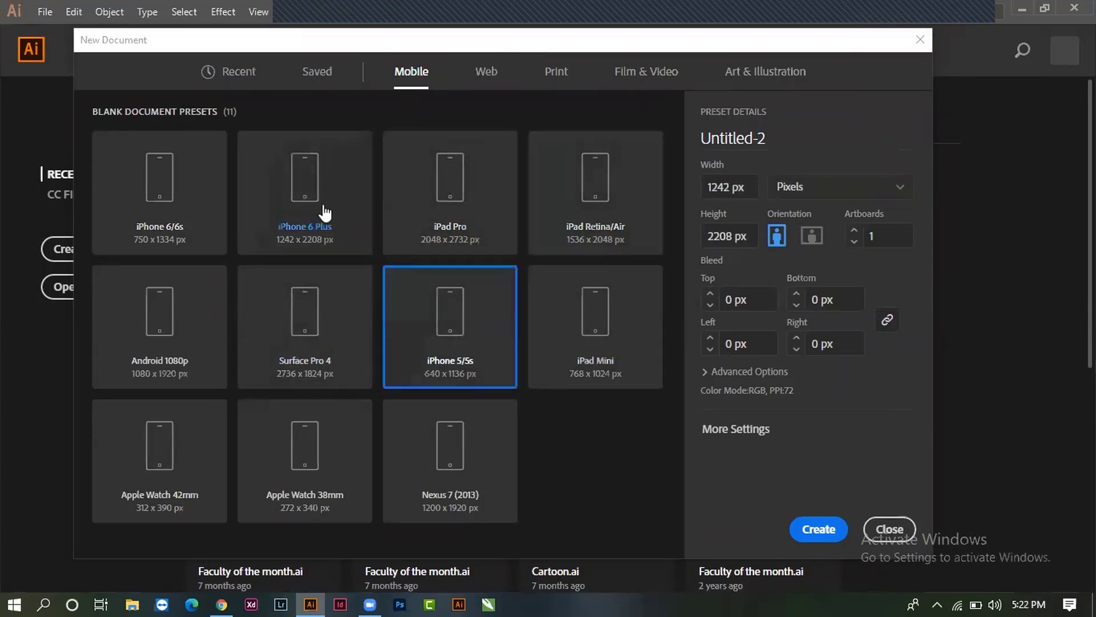
{"action": "left_click", "coordinate": [312, 337]}
{"action": "left_click", "coordinate": [451, 177]}
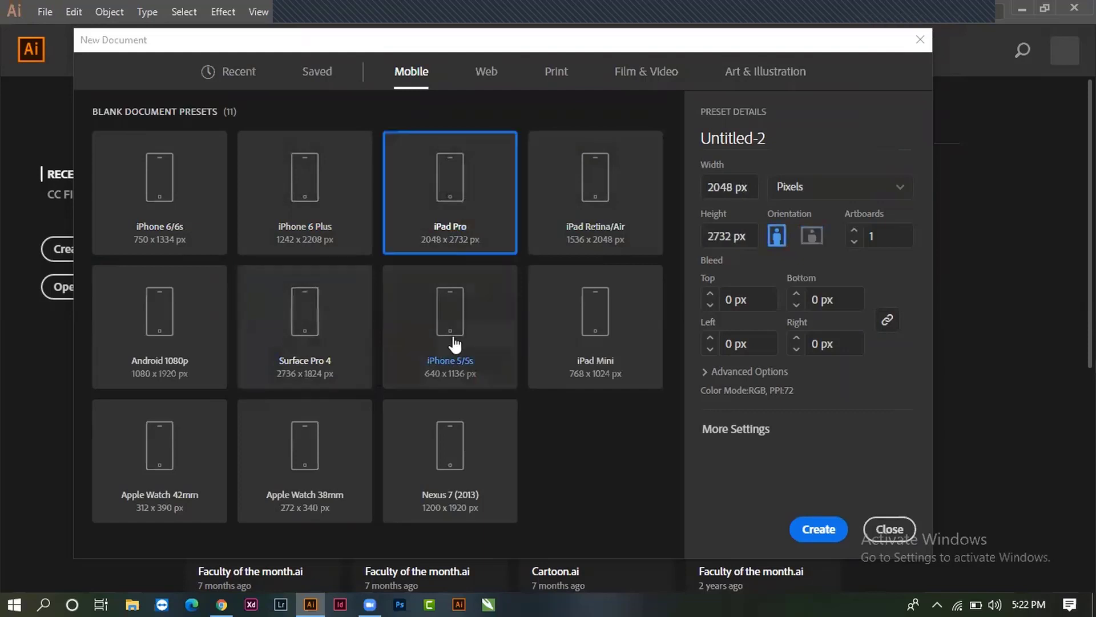
{"action": "left_click", "coordinate": [452, 344]}
{"action": "left_click", "coordinate": [318, 247]}
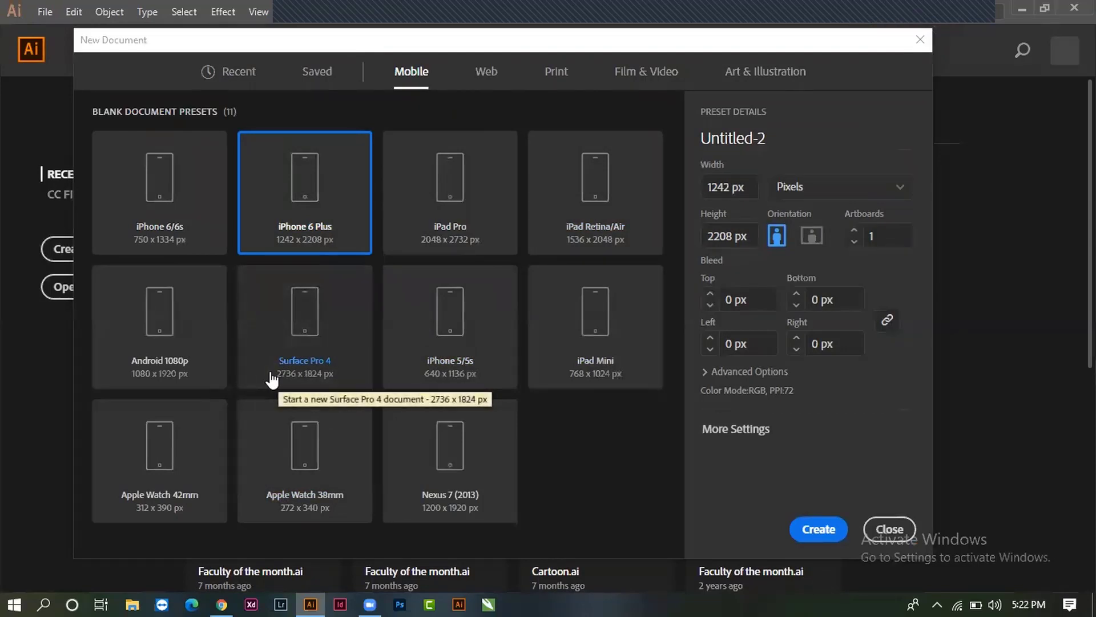
Step: Preview Web presets like 1024 x 768, 1440 x 900 and 1920 x 1080, ending on Print
{"action": "left_click", "coordinate": [487, 72]}
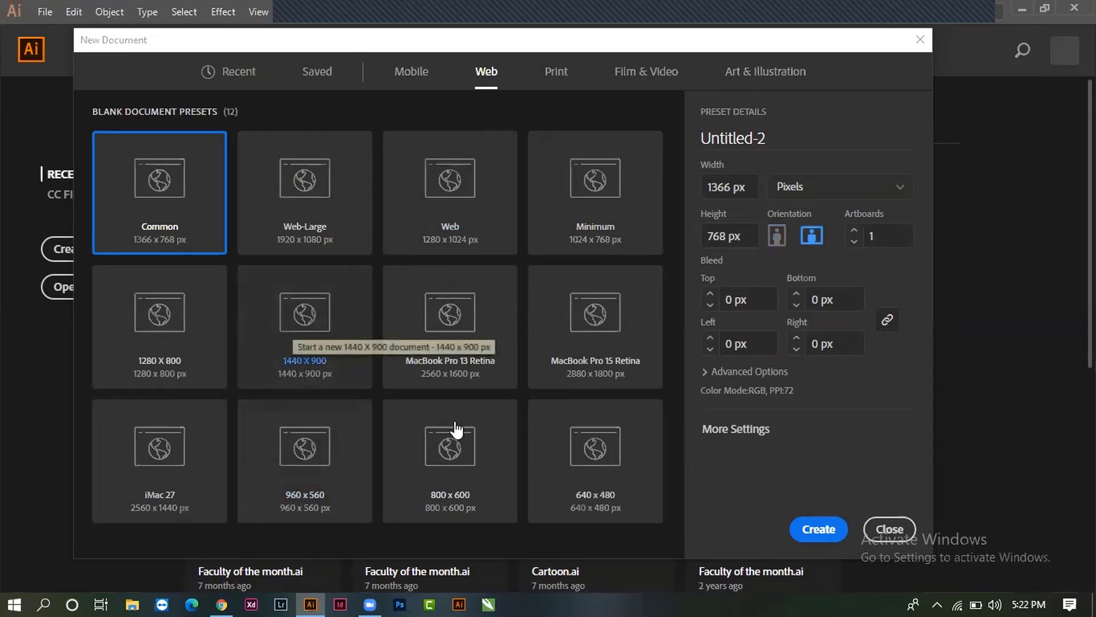
{"action": "left_click", "coordinate": [440, 354]}
{"action": "left_click", "coordinate": [497, 228]}
{"action": "left_click", "coordinate": [594, 217]}
{"action": "left_click", "coordinate": [579, 352]}
{"action": "left_click", "coordinate": [491, 320]}
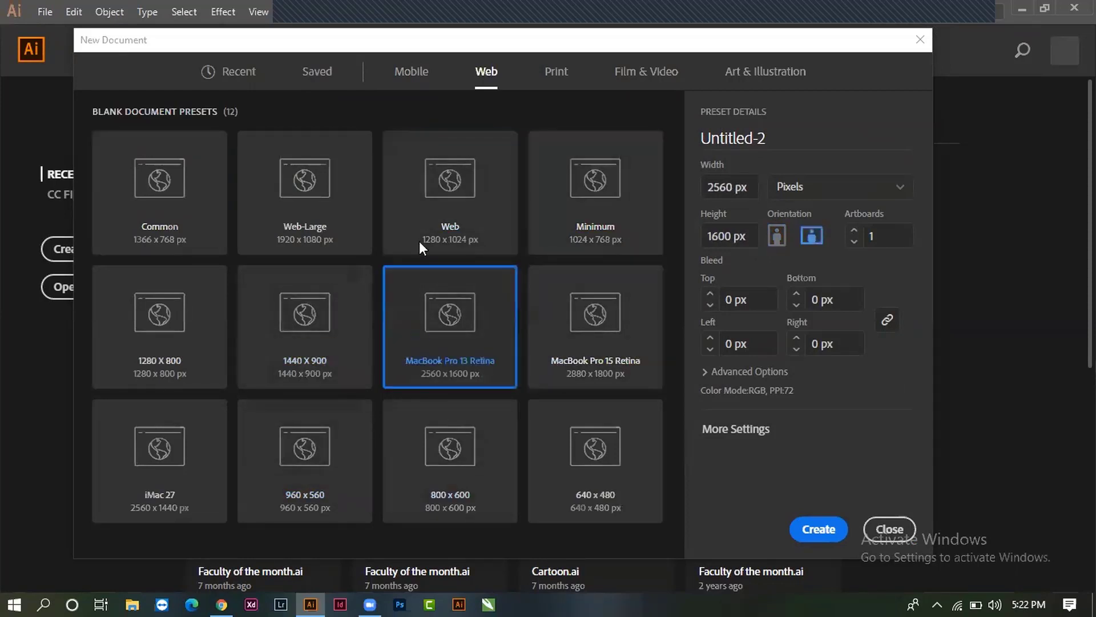
{"action": "left_click", "coordinate": [419, 241]}
{"action": "left_click", "coordinate": [326, 228]}
{"action": "left_click", "coordinate": [323, 333]}
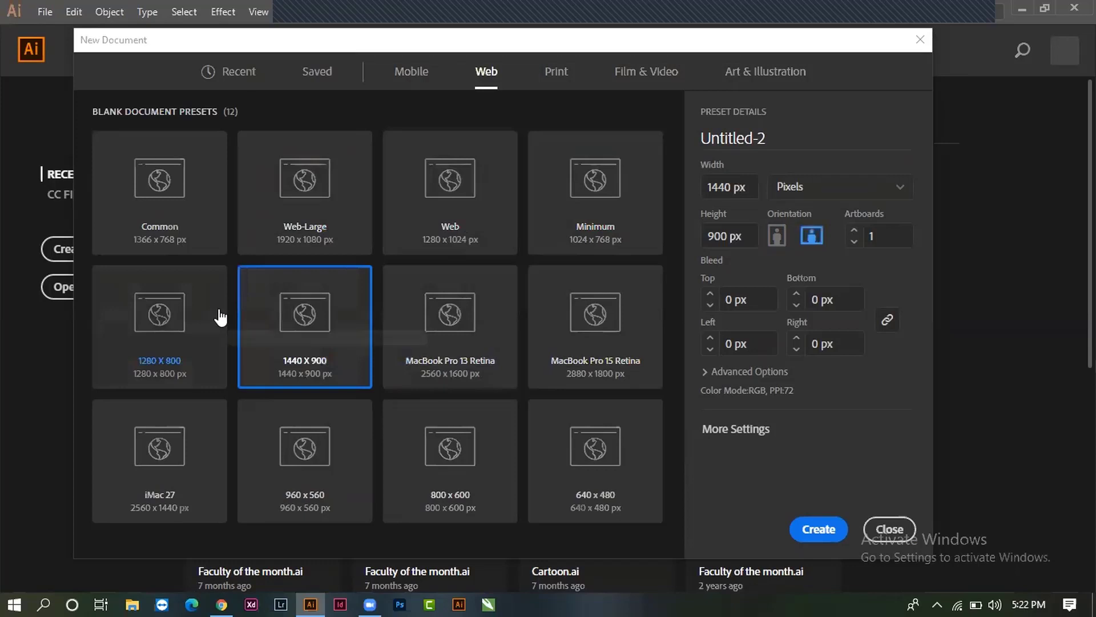
{"action": "left_click", "coordinate": [306, 217]}
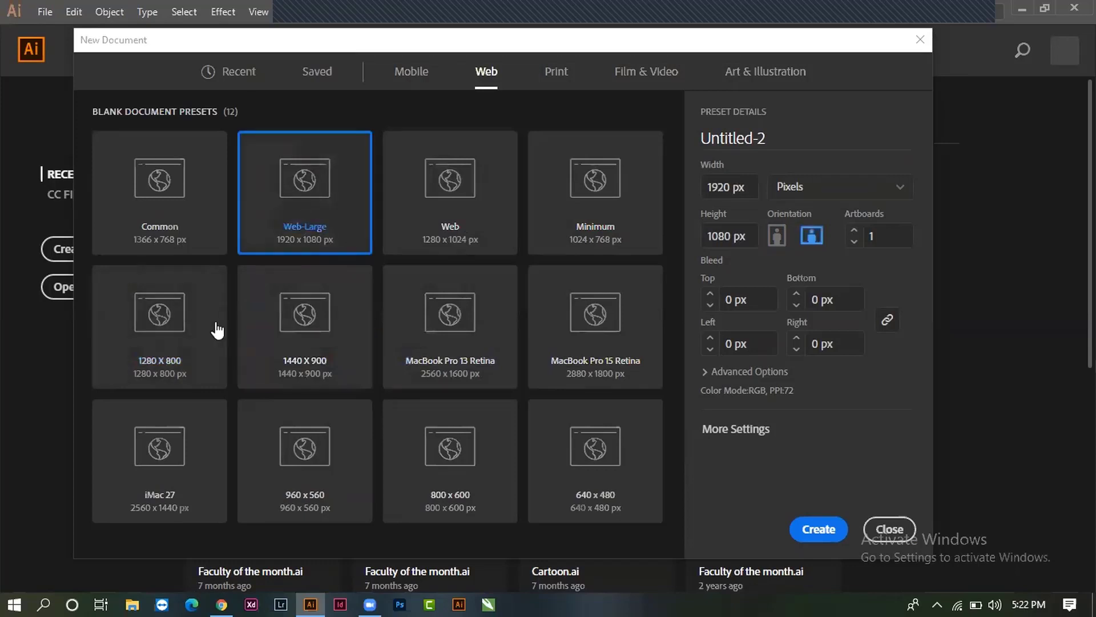
{"action": "left_click", "coordinate": [558, 73]}
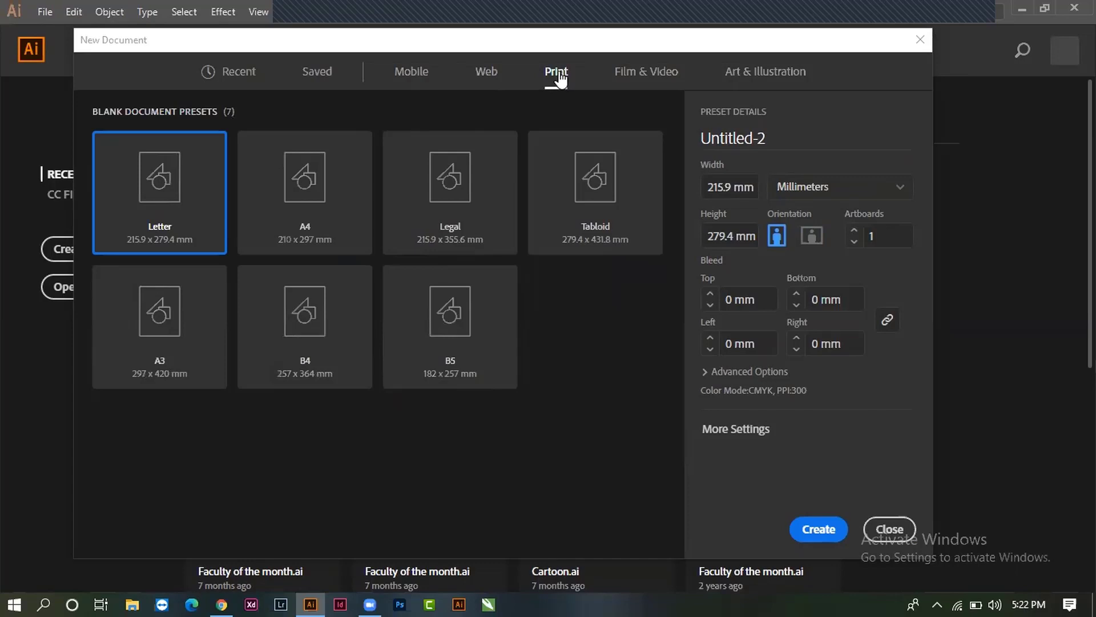
Step: Preview A4, A3, Tabloid, Film & Video and Art & Illustration sizes, then return to Print's Letter
{"action": "left_click", "coordinate": [306, 217]}
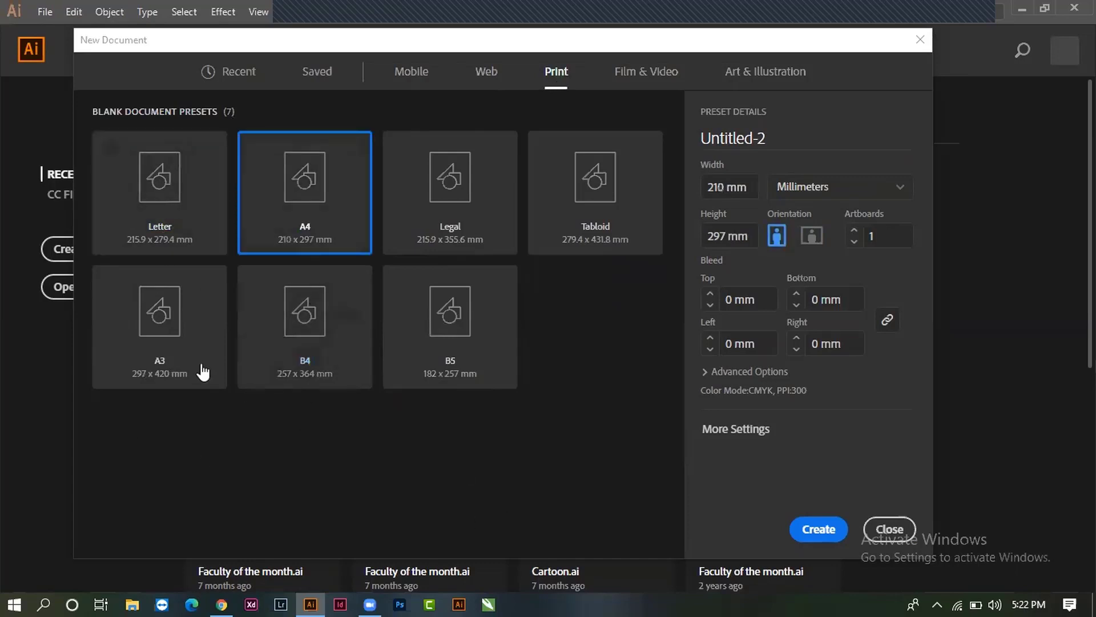
{"action": "left_click", "coordinate": [200, 371]}
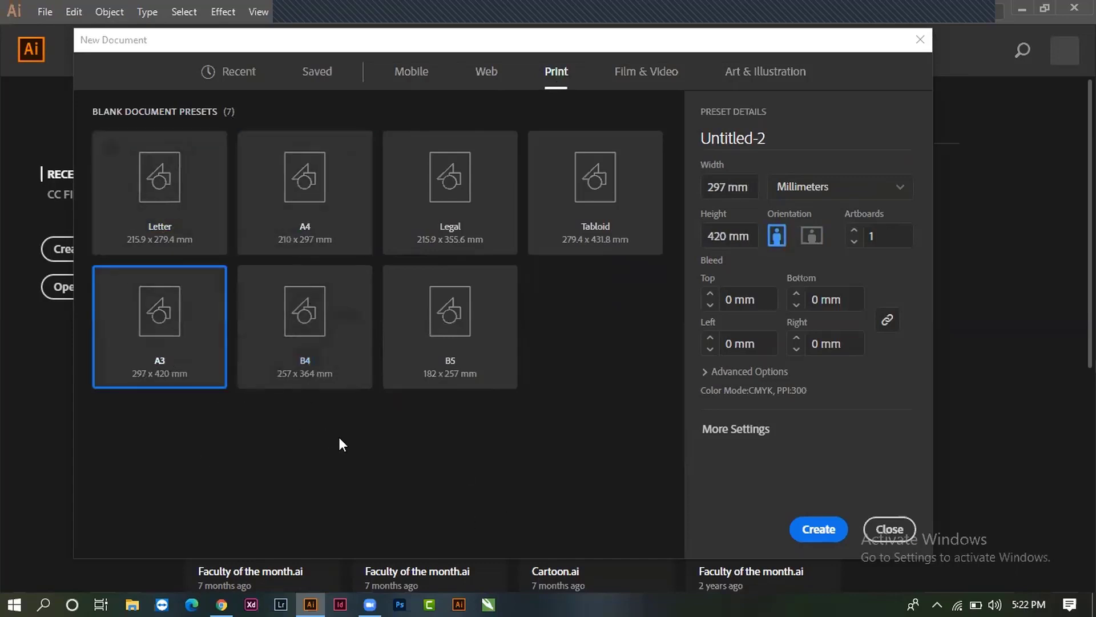
{"action": "left_click", "coordinate": [568, 223]}
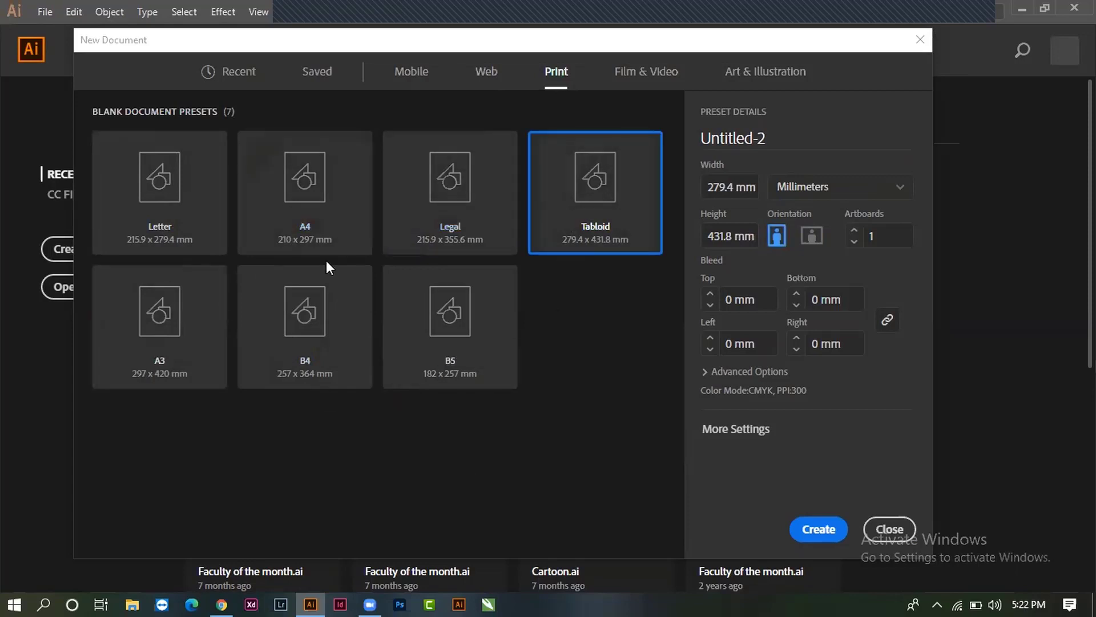
{"action": "left_click", "coordinate": [656, 76]}
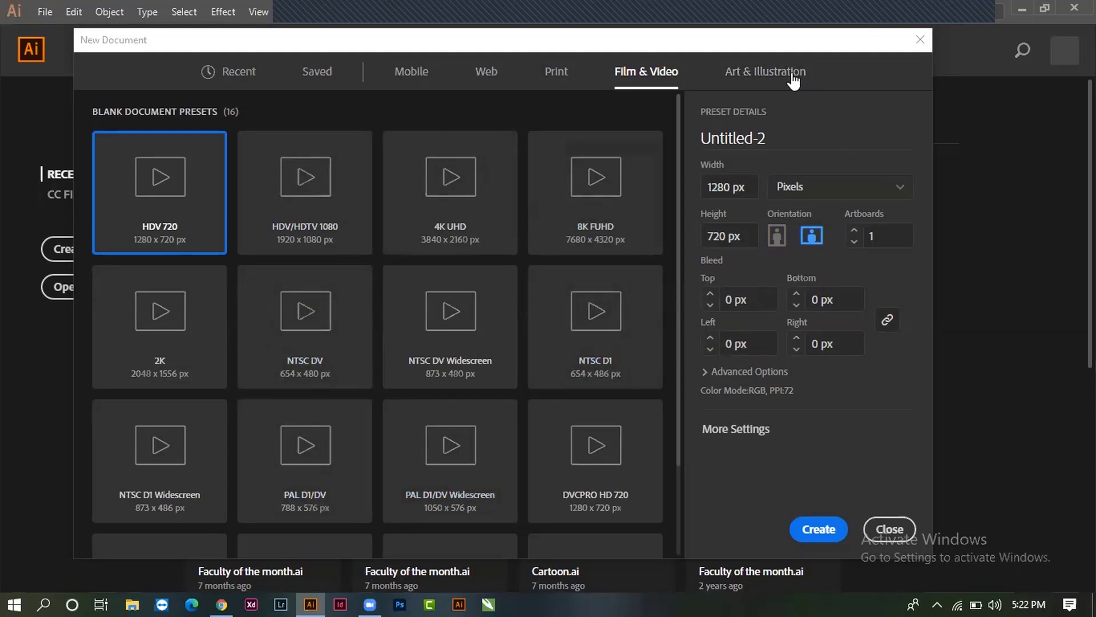
{"action": "left_click", "coordinate": [775, 77]}
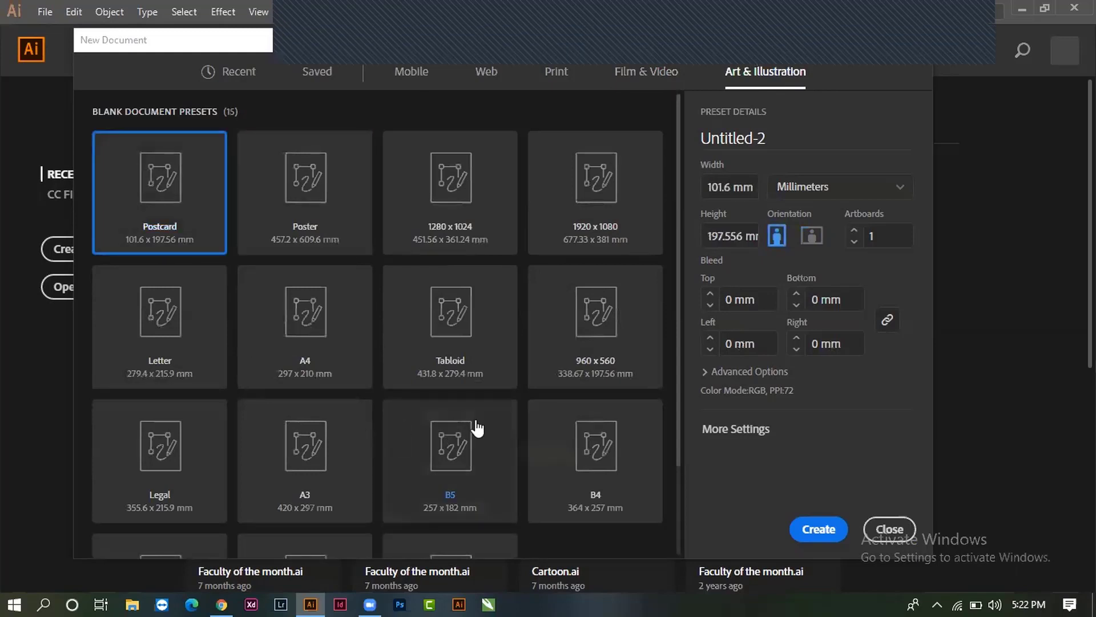
{"action": "left_click", "coordinate": [486, 371]}
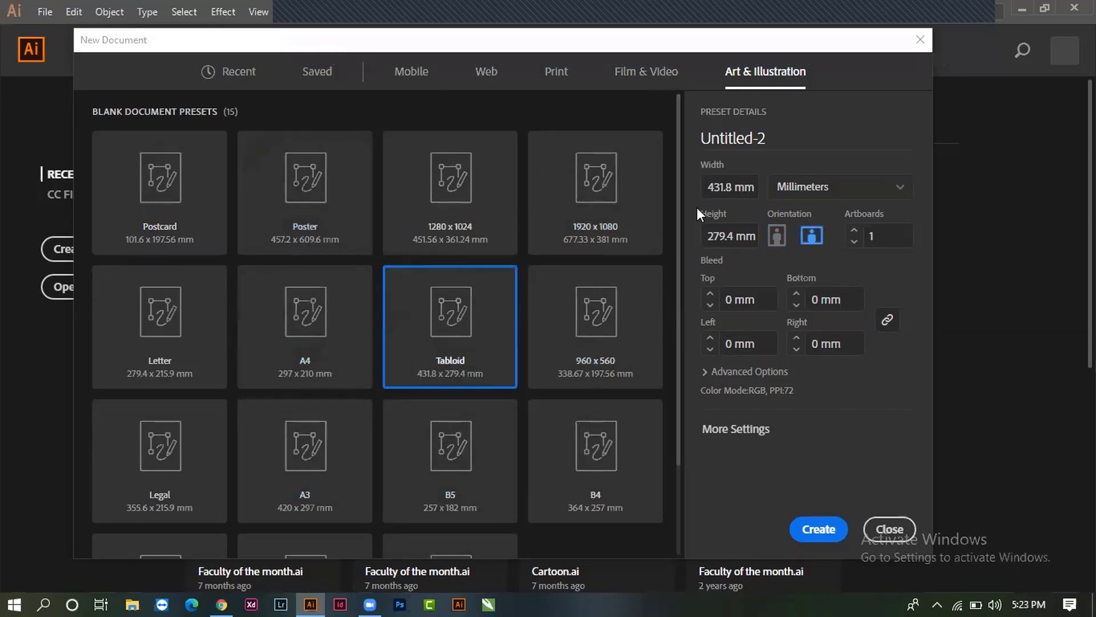
{"action": "left_click", "coordinate": [557, 74]}
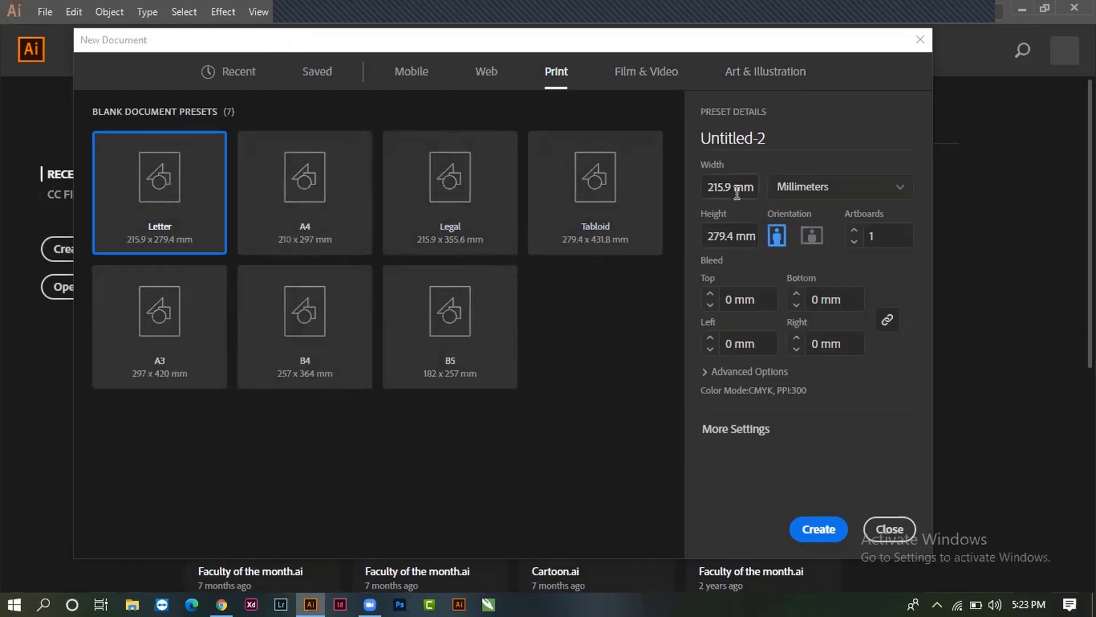
Step: Select the width and height values, then focus the document name field
{"action": "left_click_drag", "start_coordinate": [732, 187], "coordinate": [696, 186]}
{"action": "left_click_drag", "start_coordinate": [735, 237], "coordinate": [690, 241]}
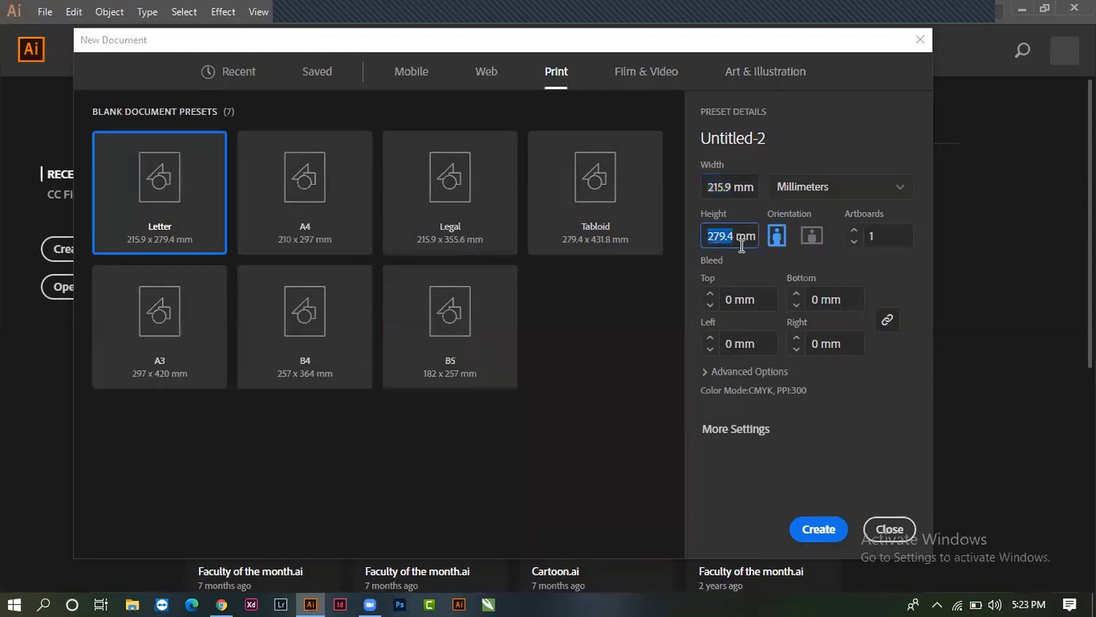
{"action": "double_click", "coordinate": [727, 189]}
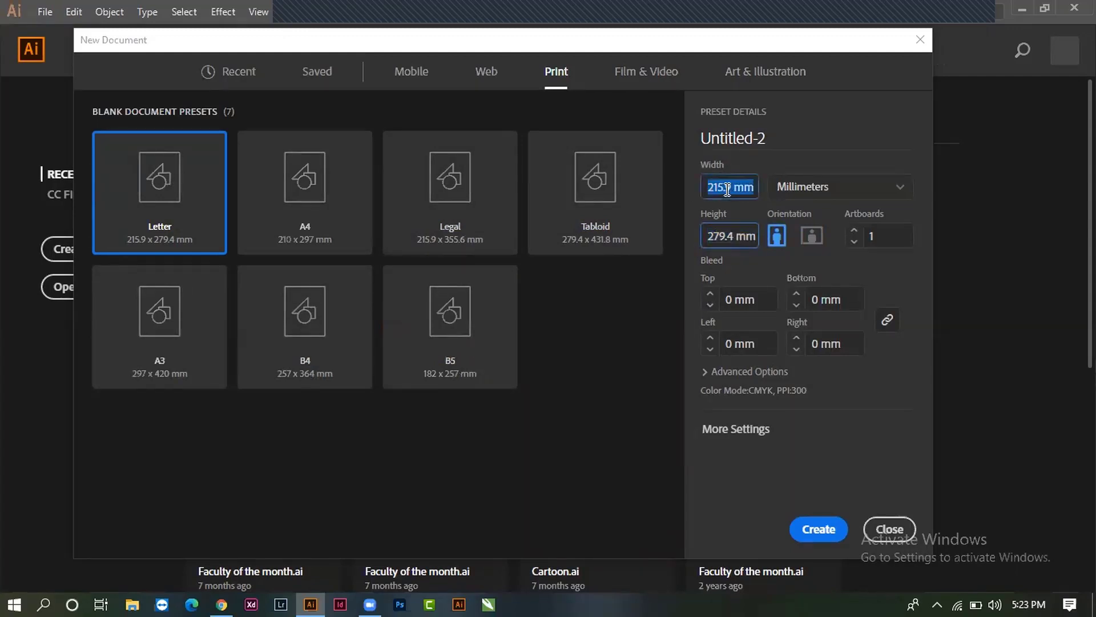
{"action": "left_click", "coordinate": [769, 146]}
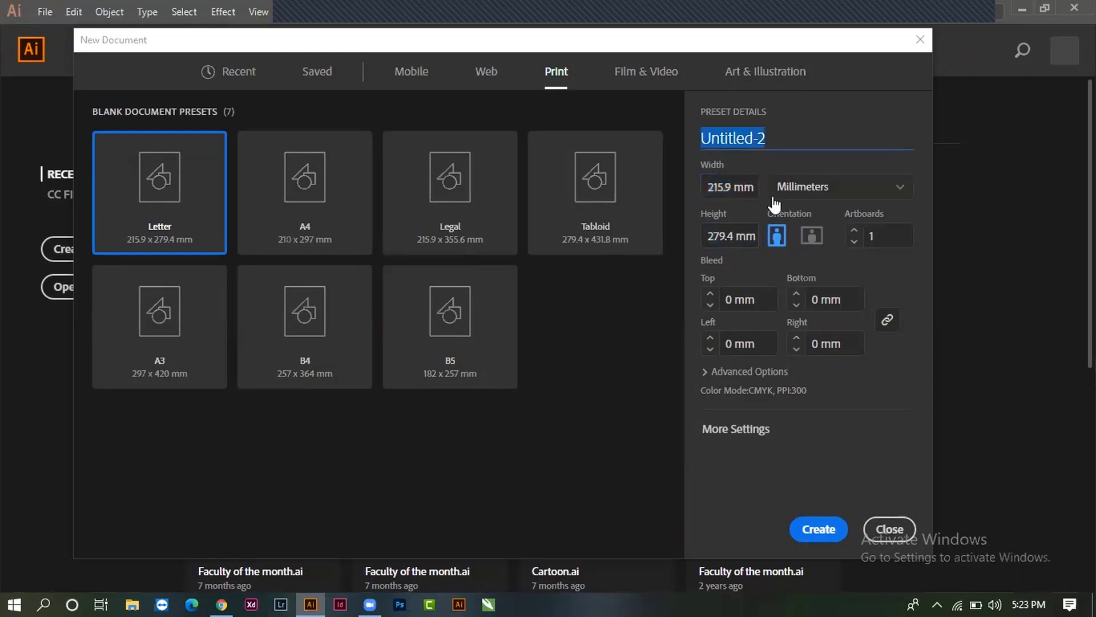
Step: Try Inches, then set the units to Pixels so the page reads 612 x 792 px
{"action": "left_click", "coordinate": [858, 194]}
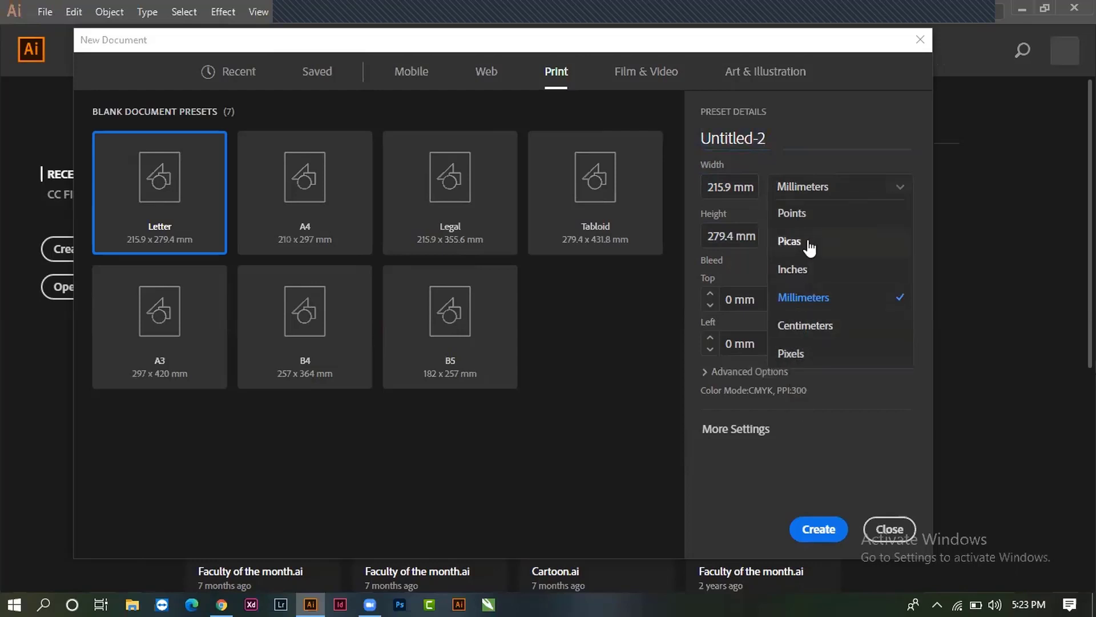
{"action": "left_click", "coordinate": [816, 197]}
{"action": "left_click", "coordinate": [818, 194]}
{"action": "left_click", "coordinate": [797, 270]}
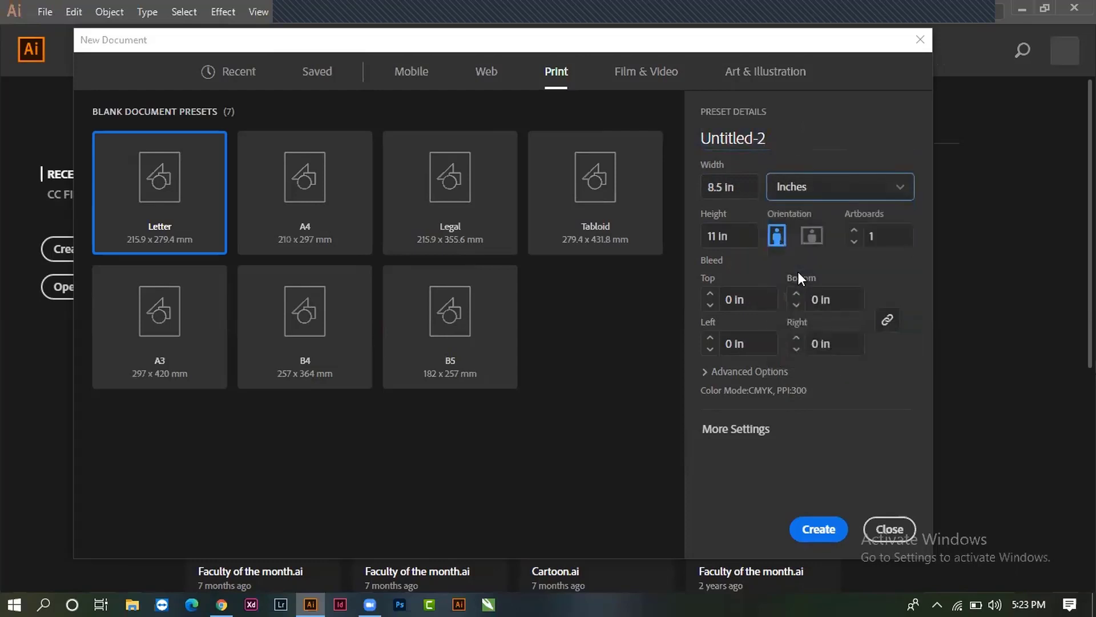
{"action": "left_click", "coordinate": [799, 196]}
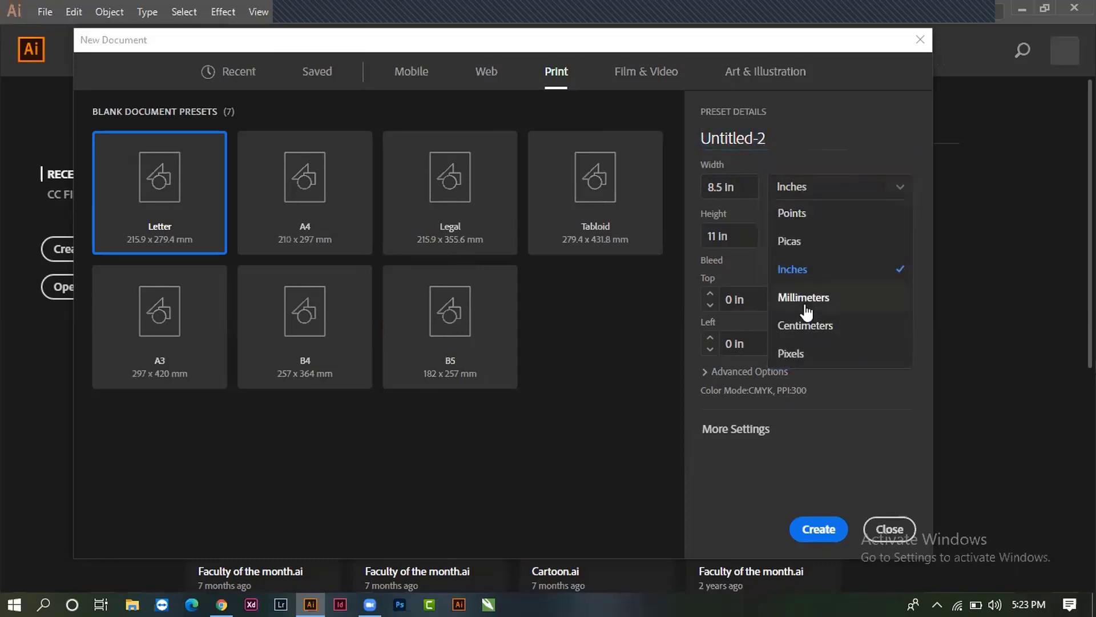
{"action": "left_click", "coordinate": [803, 356]}
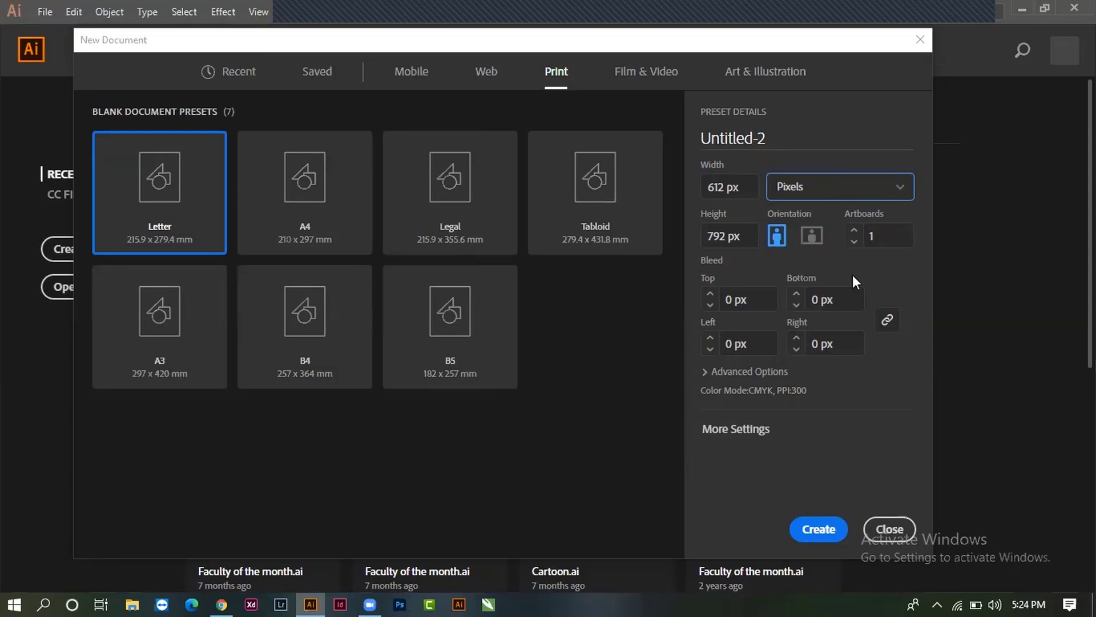
Step: Change the units from Pixels to Inches so the Letter page reads 8.5 x 11 in
{"action": "left_click", "coordinate": [897, 196]}
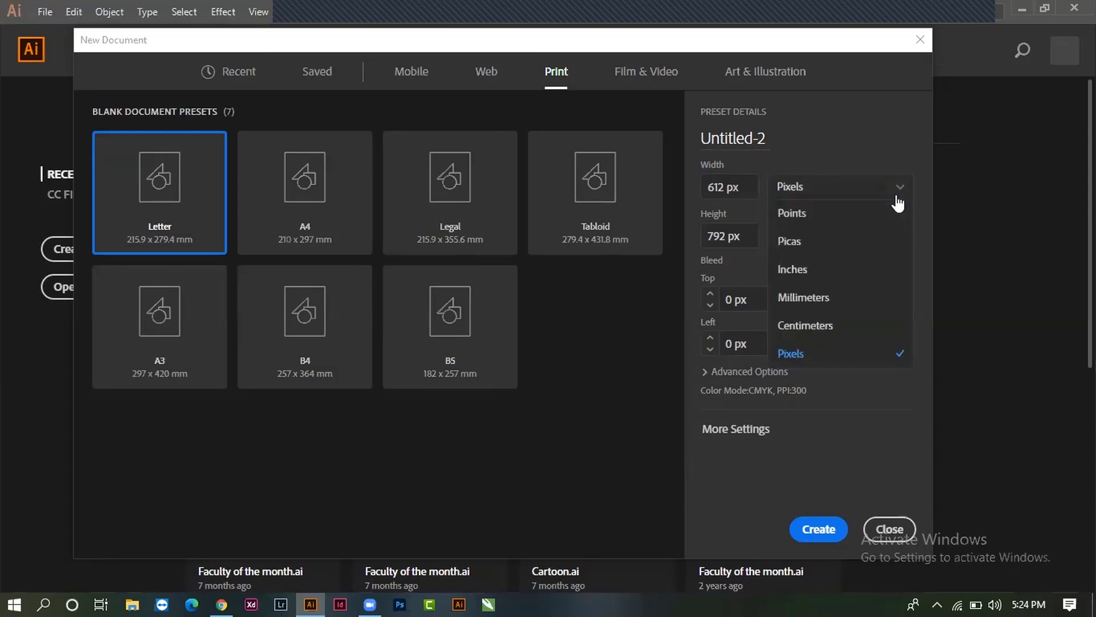
{"action": "left_click", "coordinate": [806, 356]}
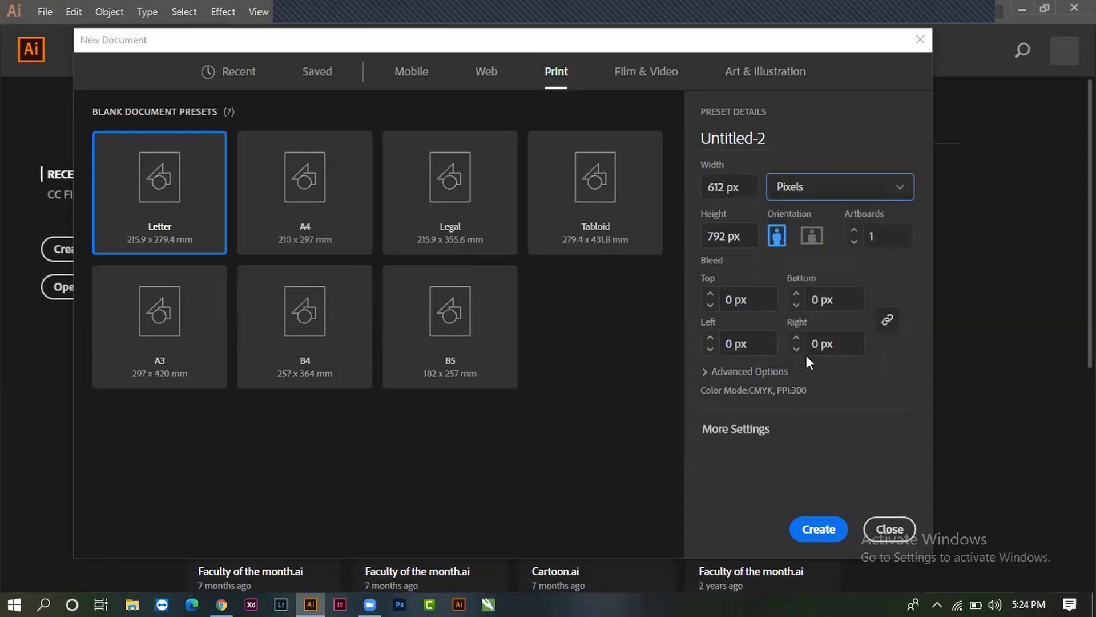
{"action": "left_click", "coordinate": [854, 190]}
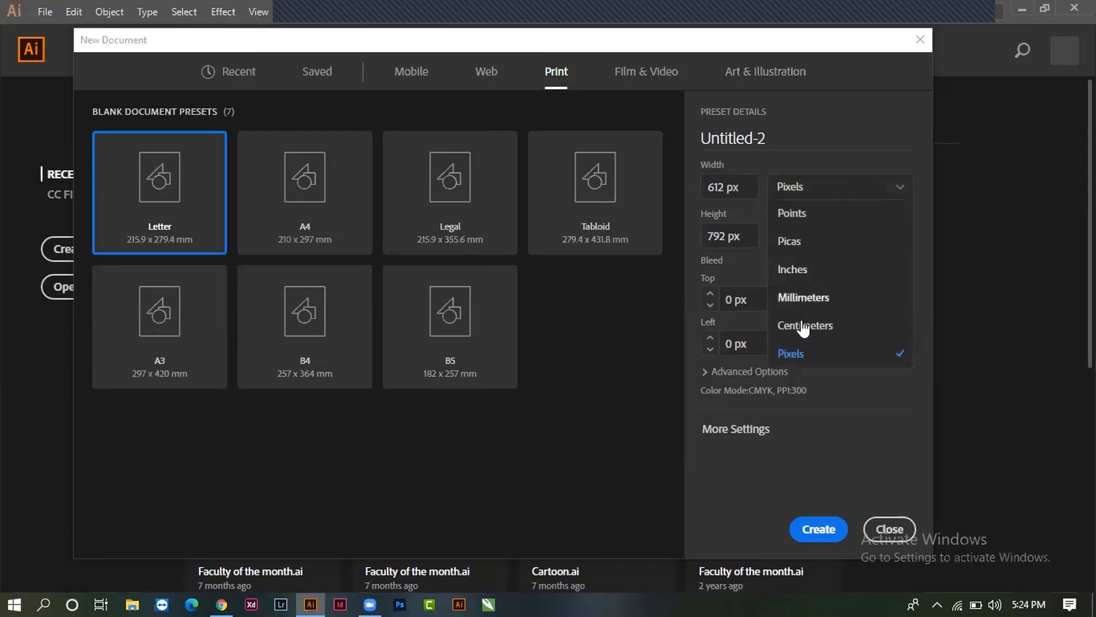
{"action": "left_click", "coordinate": [787, 278]}
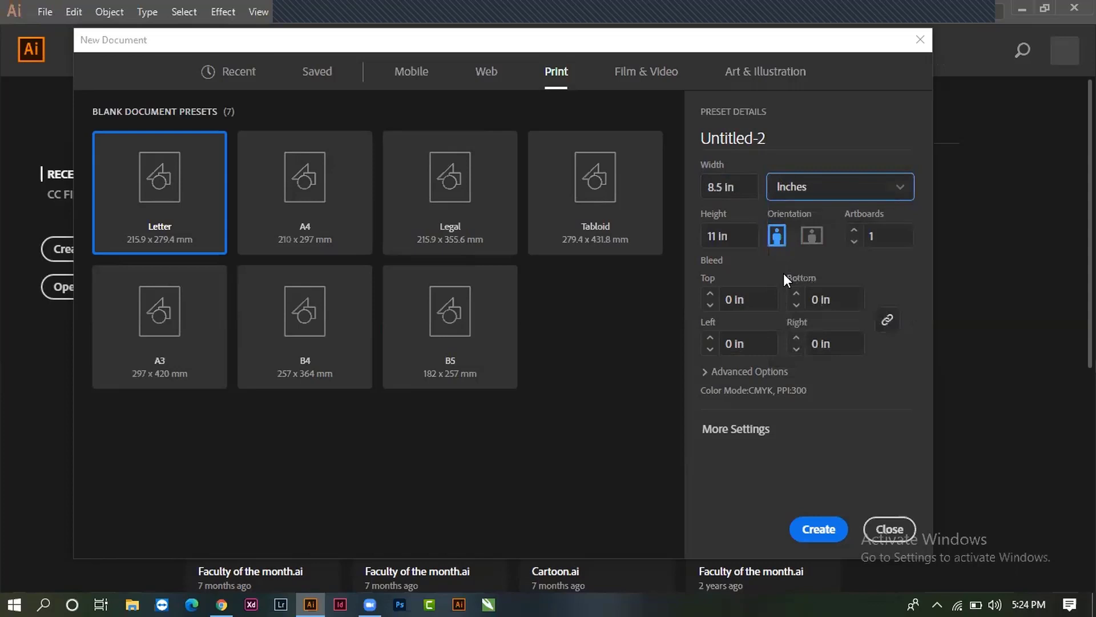
{"action": "left_click", "coordinate": [807, 190]}
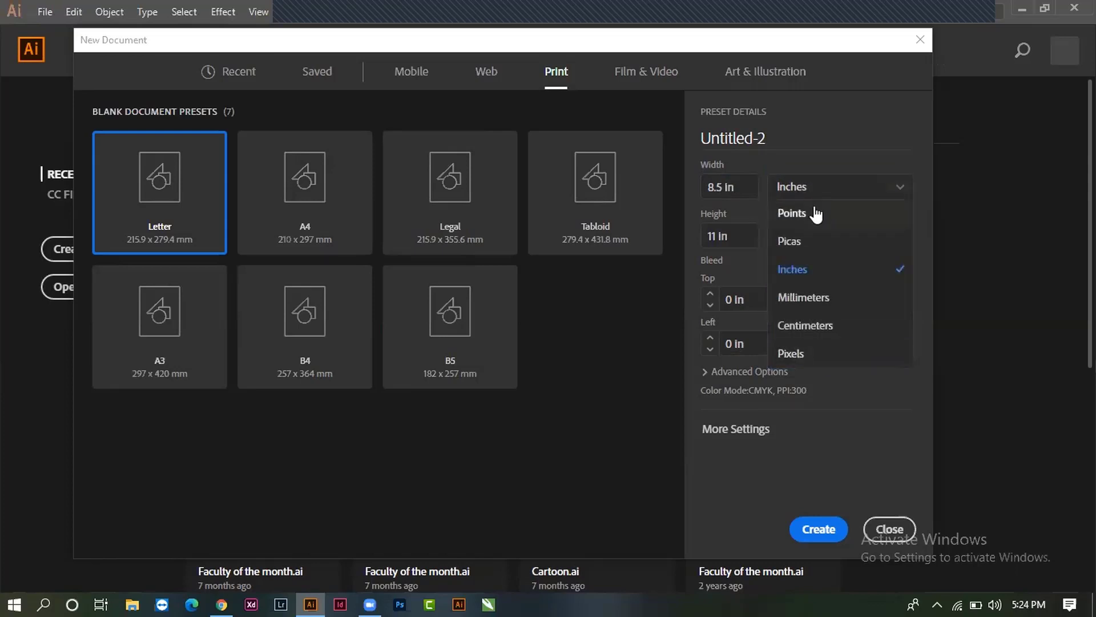
{"action": "left_click", "coordinate": [803, 271]}
{"action": "left_click", "coordinate": [807, 191]}
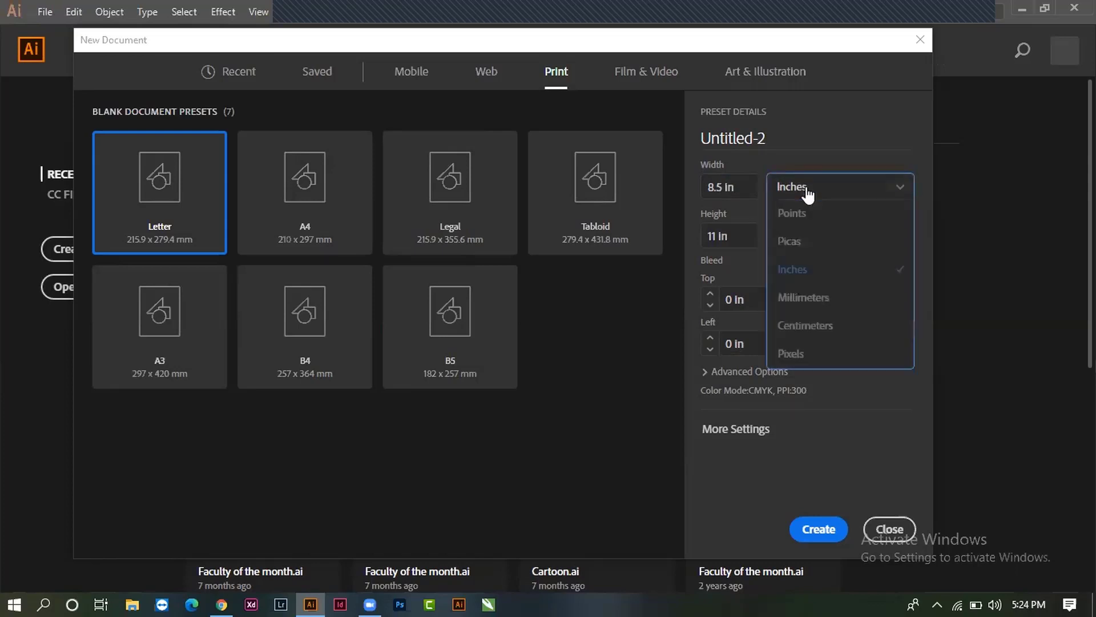
{"action": "left_click", "coordinate": [808, 193]}
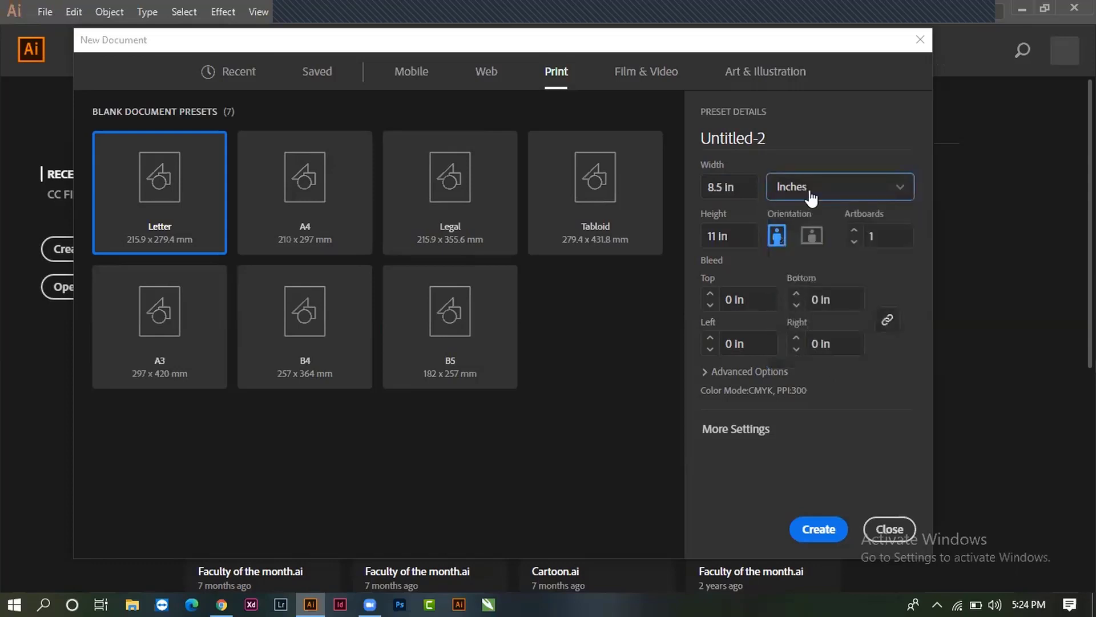
{"action": "left_click", "coordinate": [811, 194]}
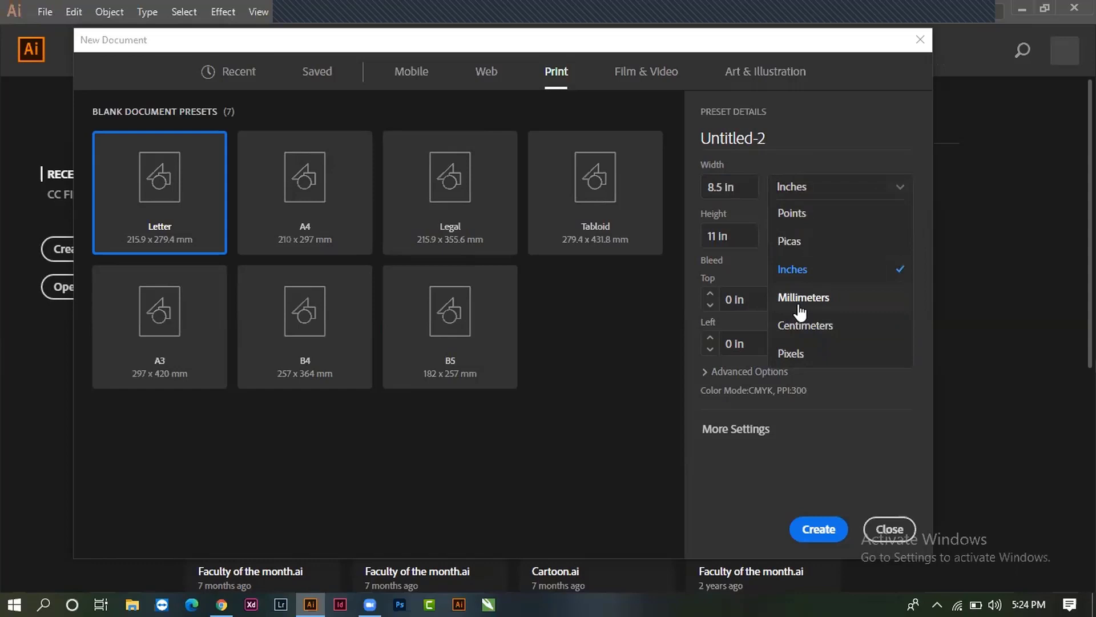
{"action": "left_click", "coordinate": [708, 42]}
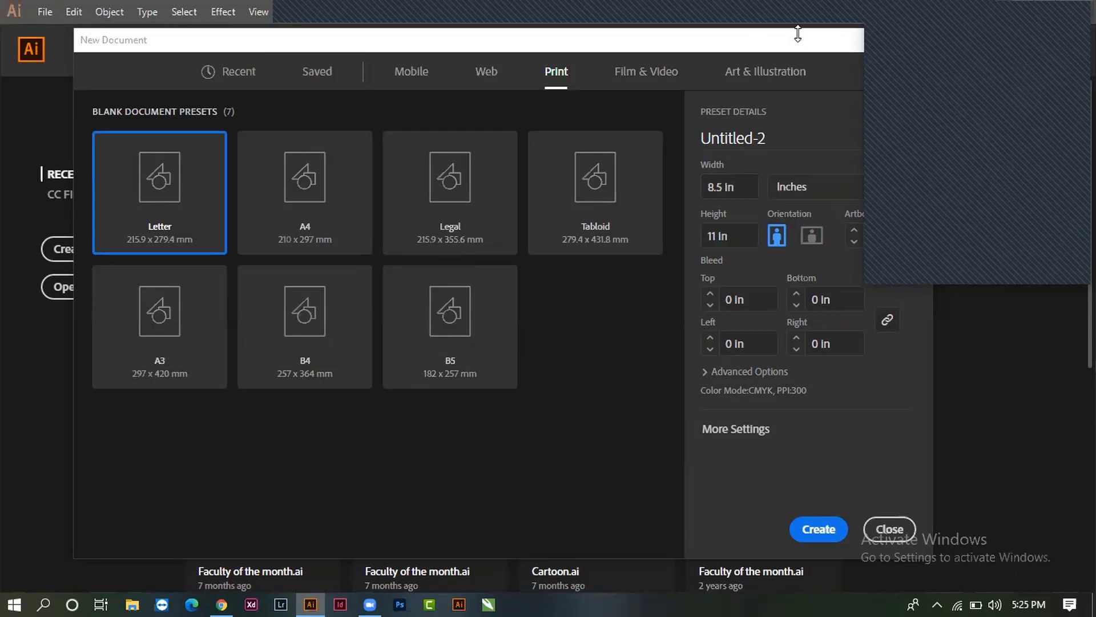
Step: Switch the document units from Inches to Picas
{"action": "left_click", "coordinate": [769, 44]}
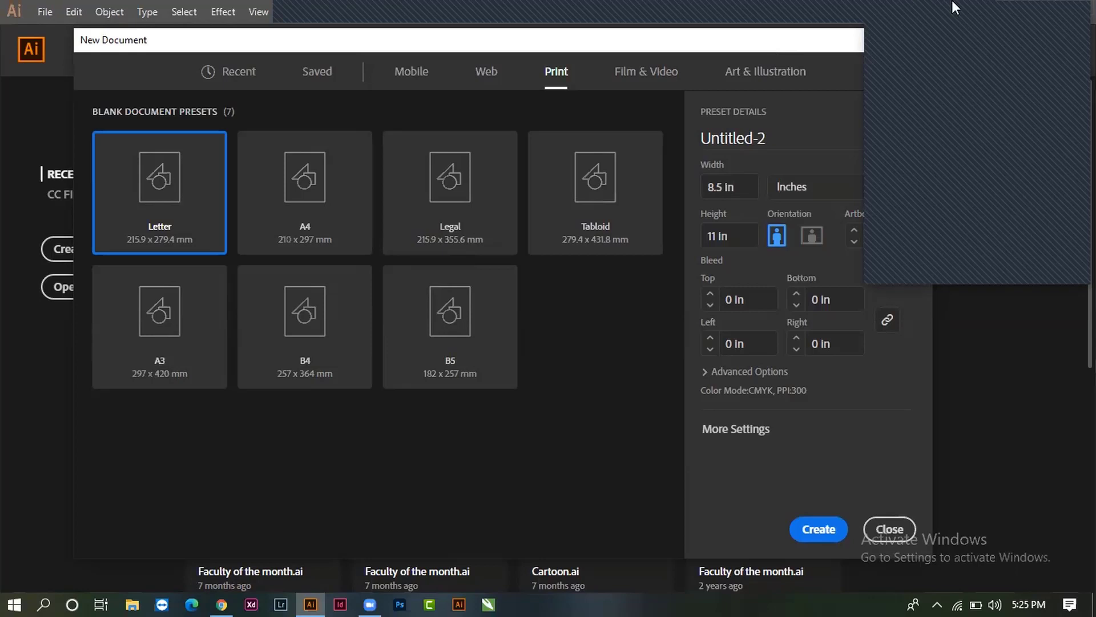
{"action": "left_click", "coordinate": [821, 194]}
{"action": "left_click", "coordinate": [798, 43]}
{"action": "left_click", "coordinate": [826, 194]}
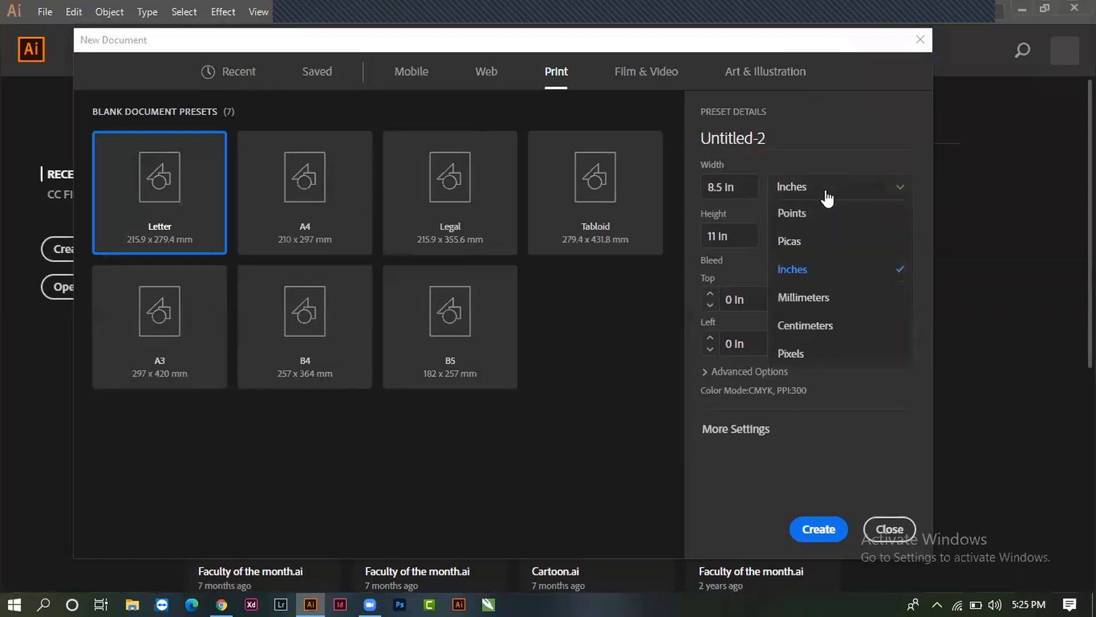
{"action": "left_click", "coordinate": [803, 243]}
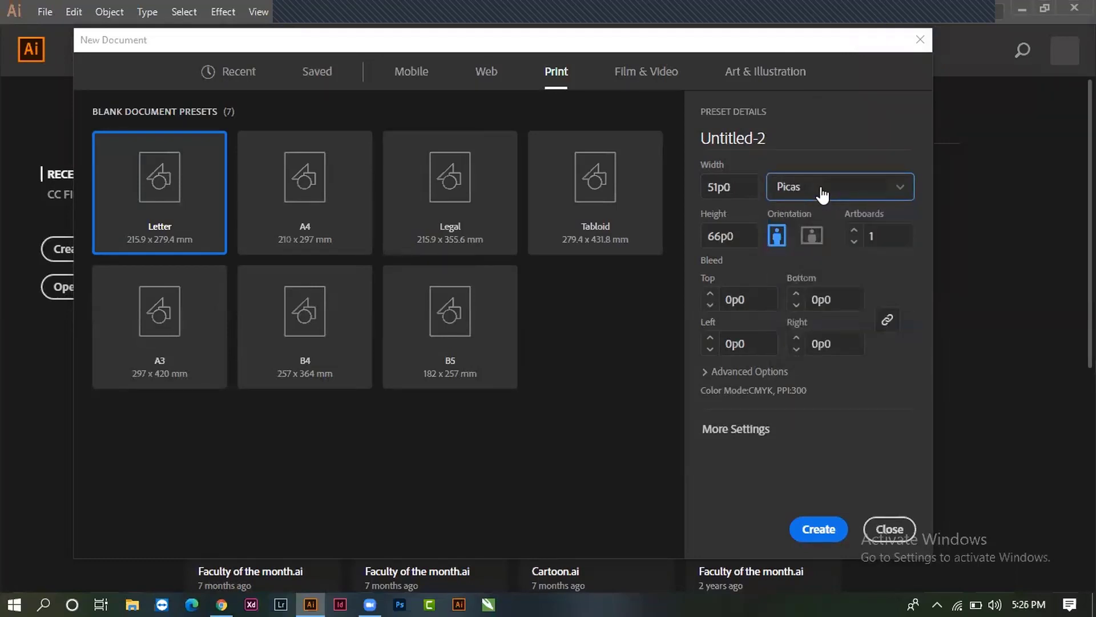
Step: Choose the A4 preset, giving a 210 x 297 mm page
{"action": "left_click", "coordinate": [822, 195]}
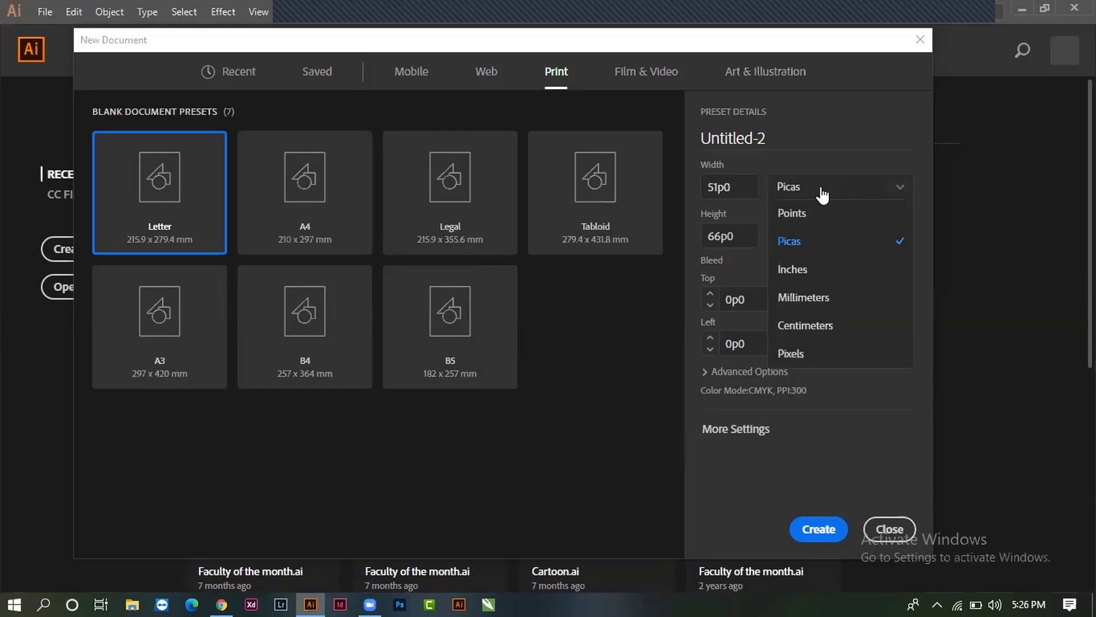
{"action": "left_click", "coordinate": [820, 150]}
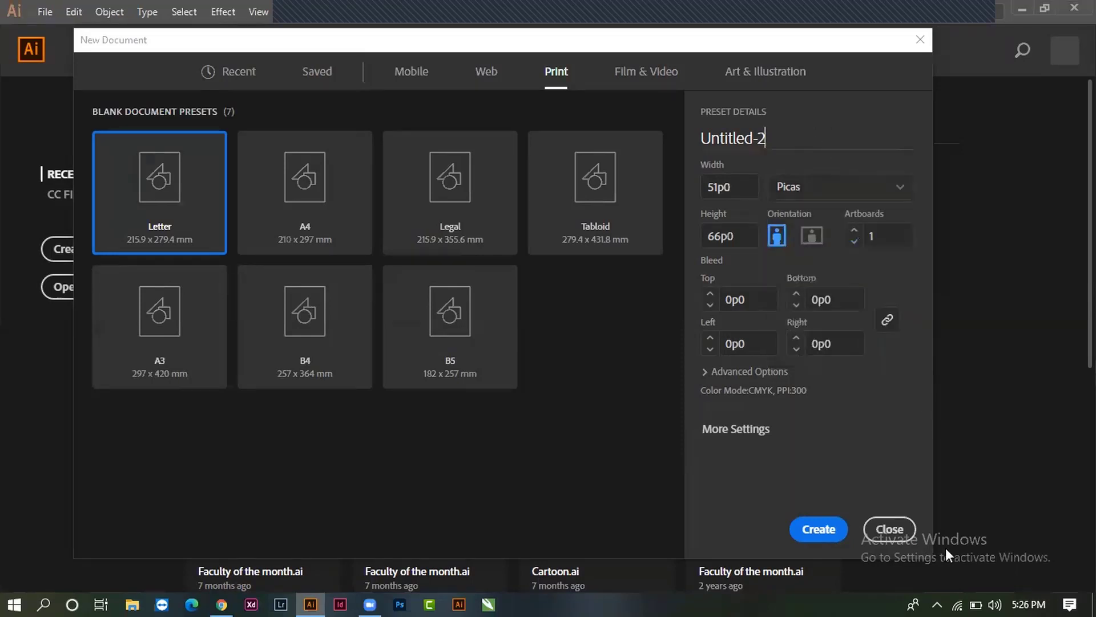
{"action": "left_click", "coordinate": [856, 198]}
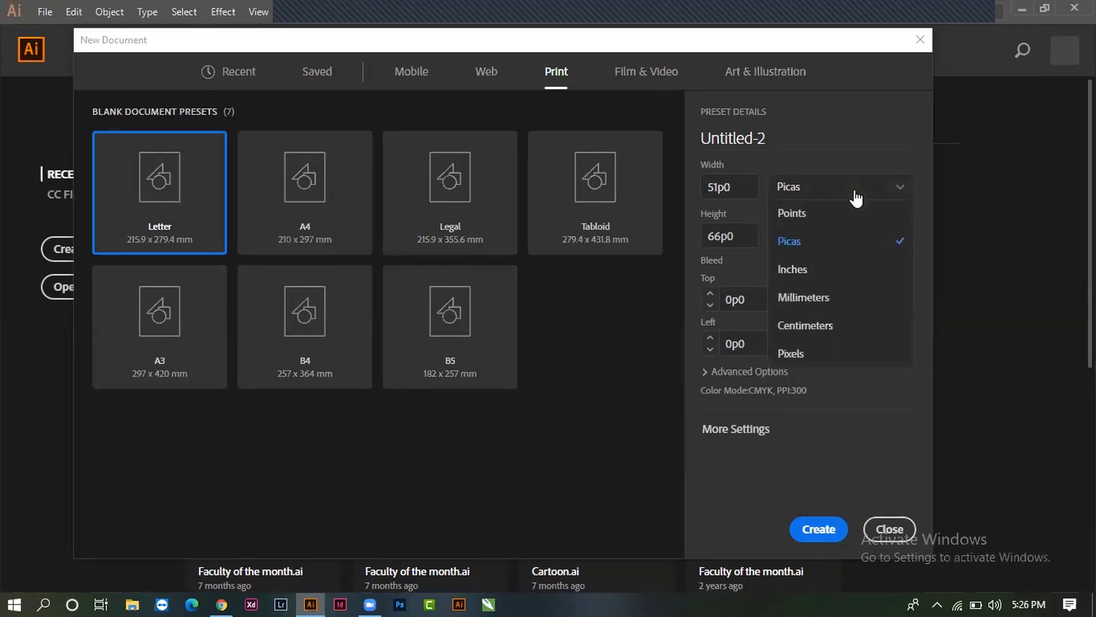
{"action": "left_click", "coordinate": [854, 132]}
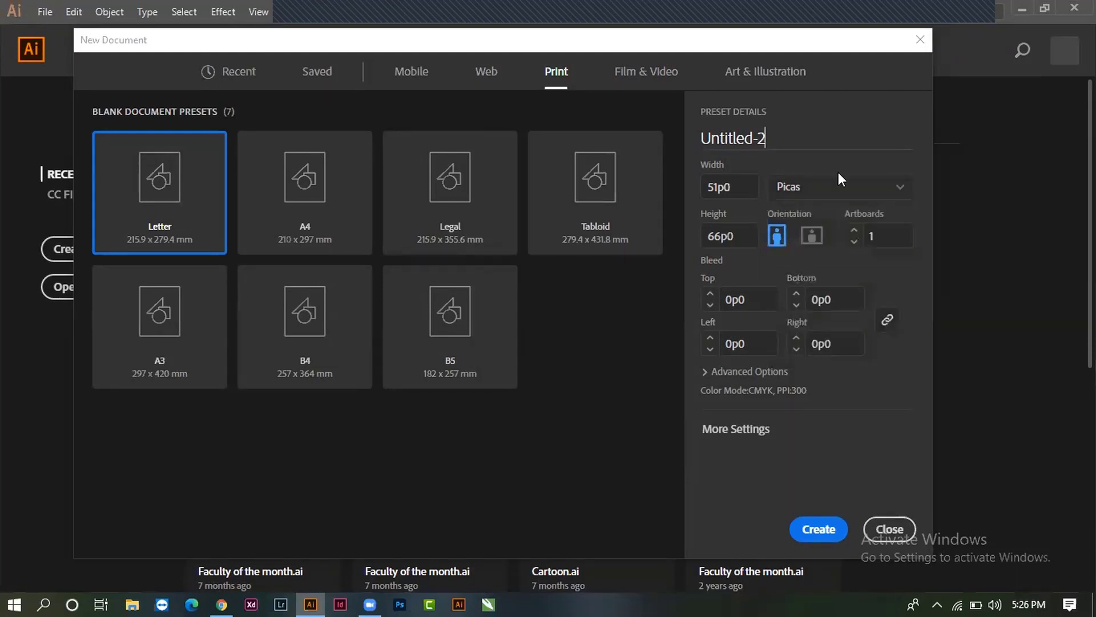
{"action": "key", "text": "Tab"}
{"action": "key", "text": "Tab"}
{"action": "left_click", "coordinate": [311, 215]}
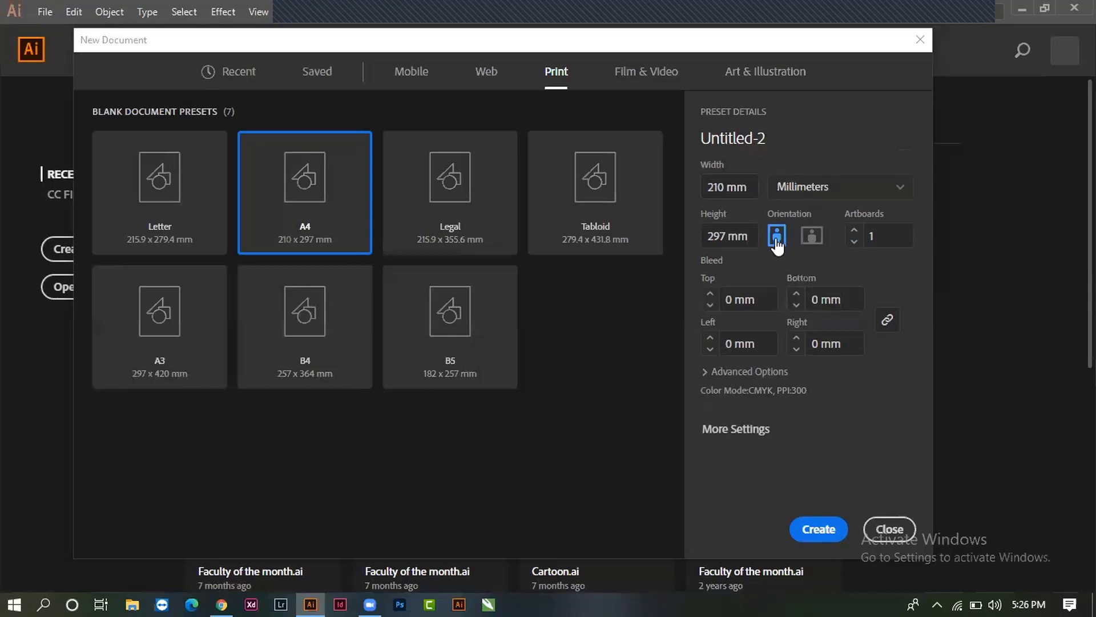
Step: Toggle the orientation between landscape and portrait, finishing on Portrait
{"action": "left_click", "coordinate": [817, 239]}
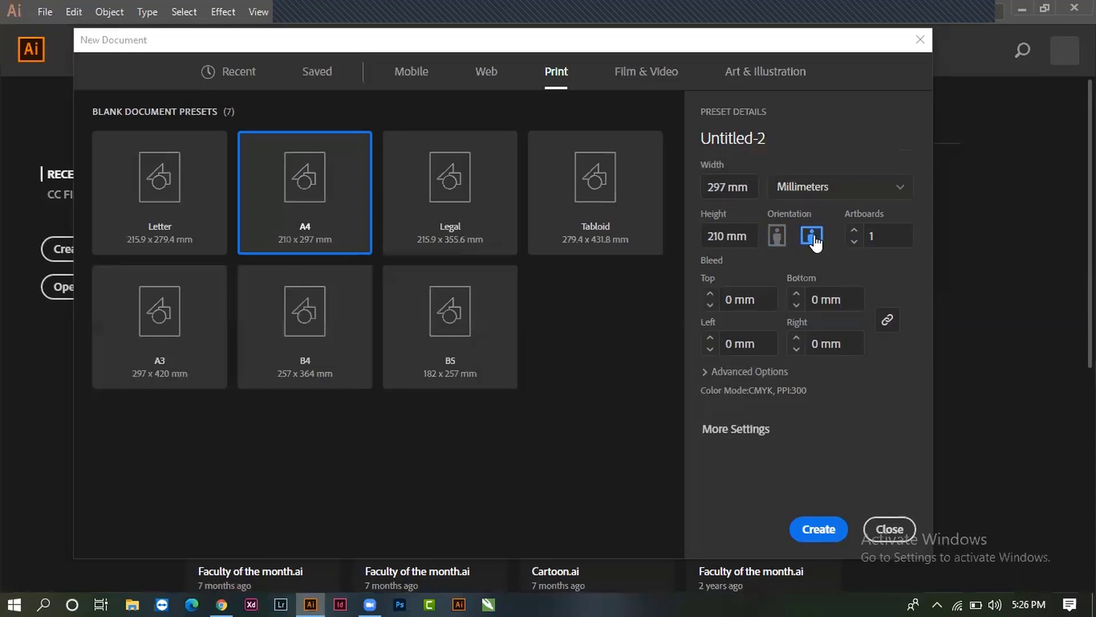
{"action": "left_click", "coordinate": [778, 236]}
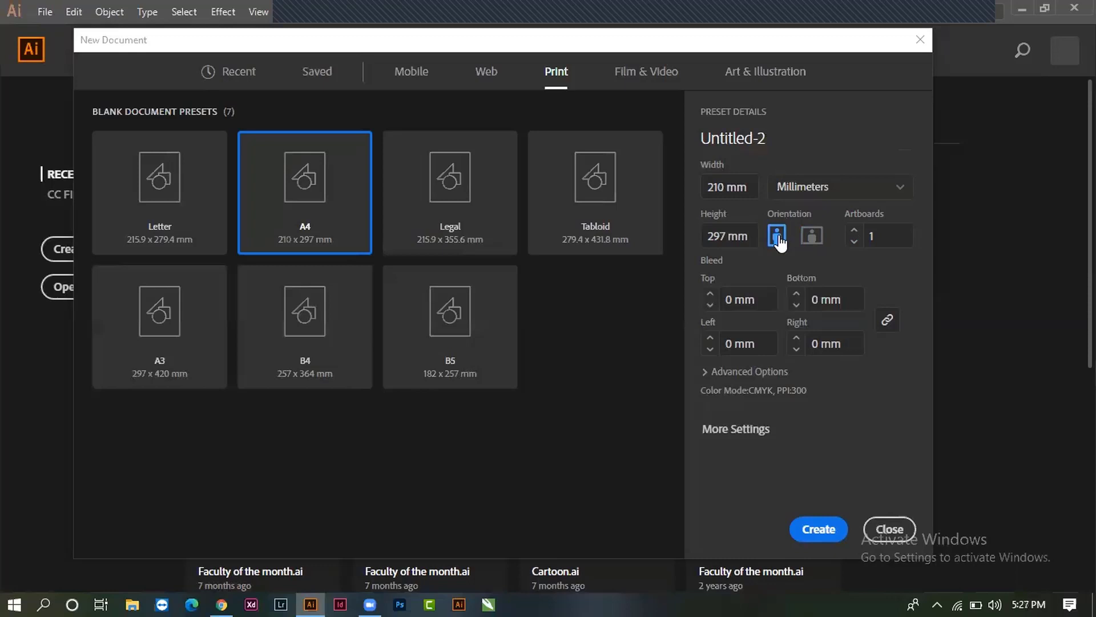
{"action": "left_click", "coordinate": [811, 237]}
{"action": "left_click", "coordinate": [776, 239]}
{"action": "left_click", "coordinate": [811, 237]}
{"action": "left_click", "coordinate": [776, 237]}
{"action": "left_click", "coordinate": [809, 245]}
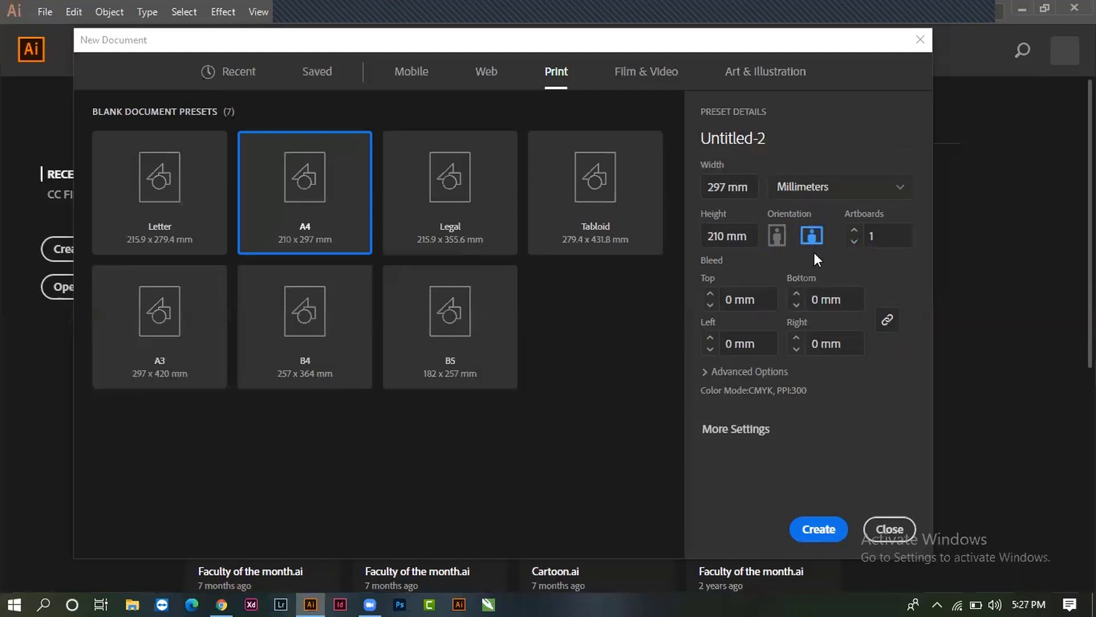
{"action": "left_click", "coordinate": [779, 239]}
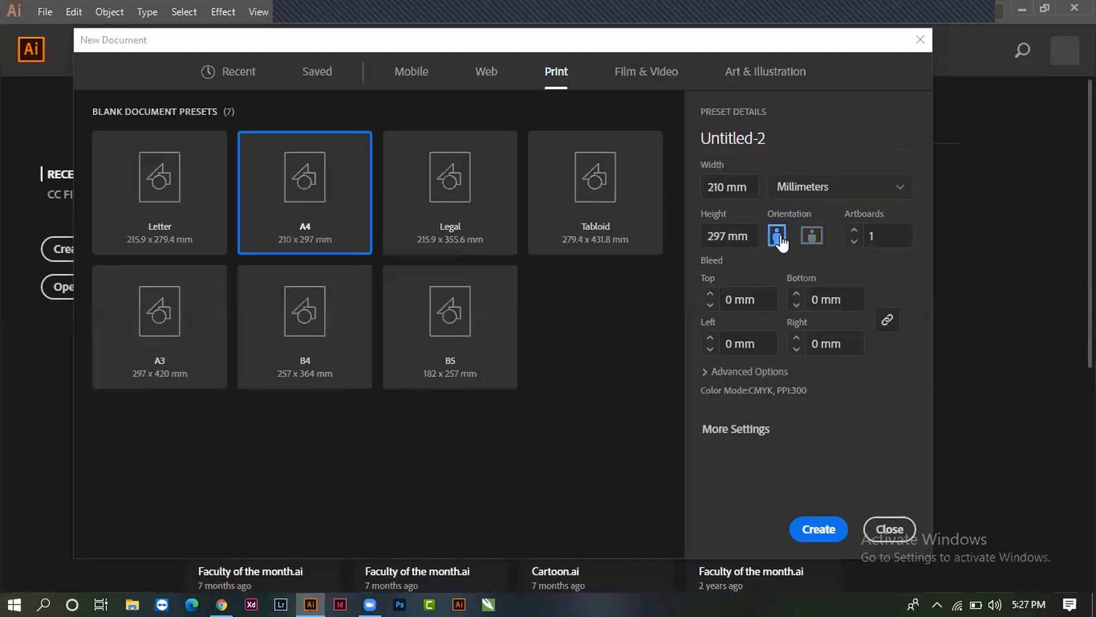
Step: Set the Artboards count to 4
{"action": "left_click", "coordinate": [888, 234]}
{"action": "left_click", "coordinate": [886, 235]}
{"action": "double_click", "coordinate": [882, 234]}
{"action": "type", "text": "4"}
Step: Create the four-artboard A4 document, hide the Color panel, and browse the File, Edit, Object and View menus
{"action": "left_click", "coordinate": [820, 527]}
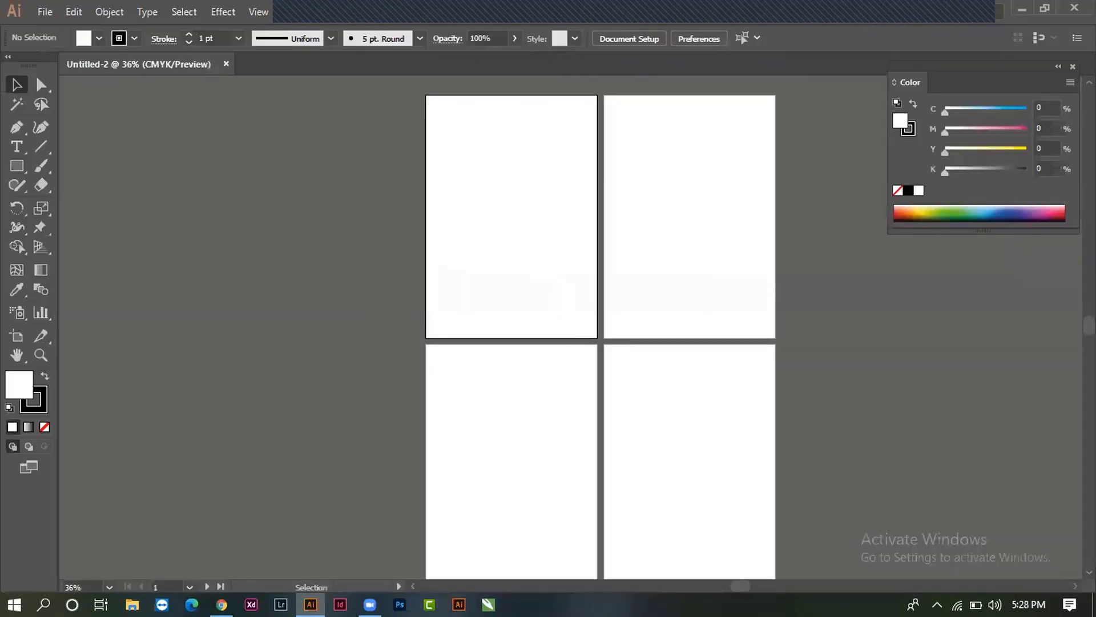
{"action": "key", "text": "shift+Tab"}
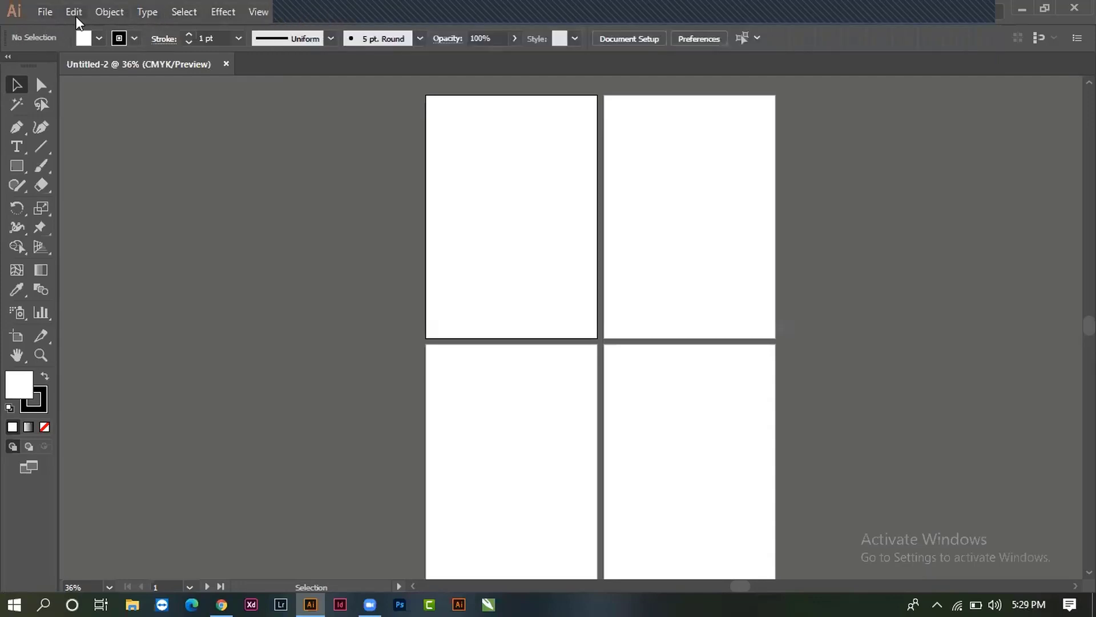
{"action": "left_click", "coordinate": [44, 14]}
{"action": "left_click", "coordinate": [74, 11]}
{"action": "left_click", "coordinate": [110, 12]}
{"action": "left_click", "coordinate": [182, 11]}
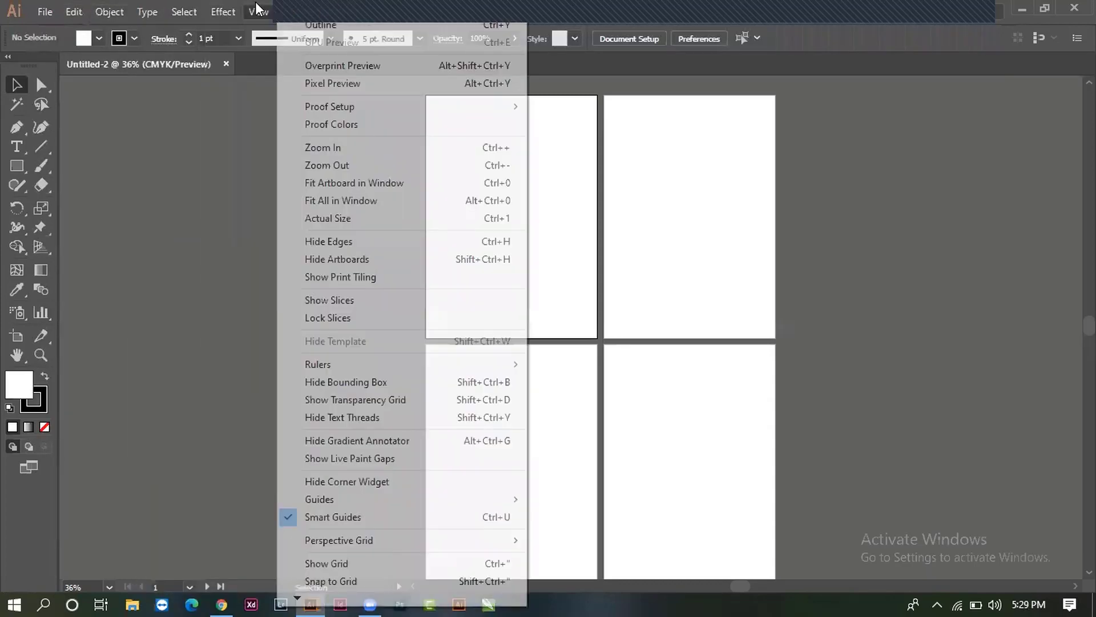
{"action": "left_click", "coordinate": [259, 12]}
{"action": "left_click", "coordinate": [73, 11]}
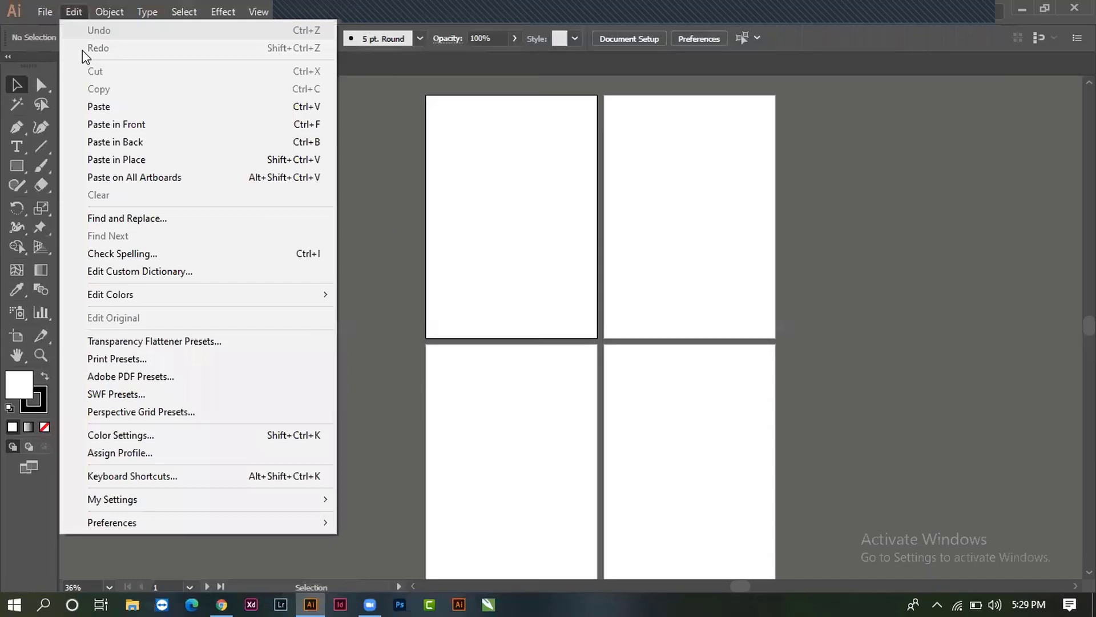
{"action": "left_click", "coordinate": [398, 272]}
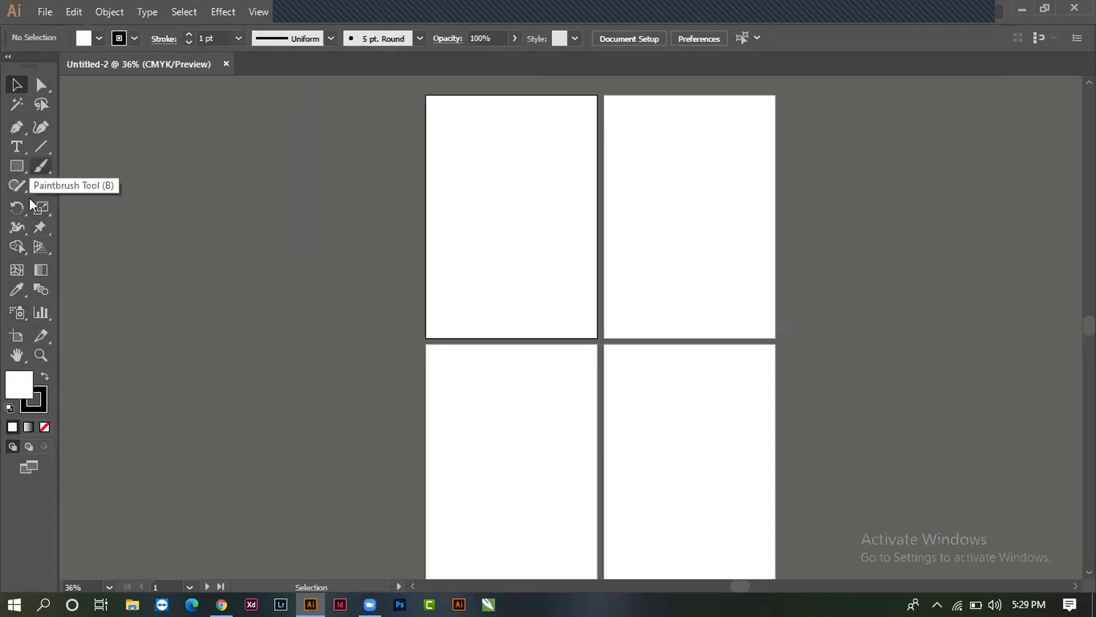
Step: Toggle the Tools panel between one and two columns
{"action": "left_click", "coordinate": [8, 57]}
{"action": "left_click", "coordinate": [8, 59]}
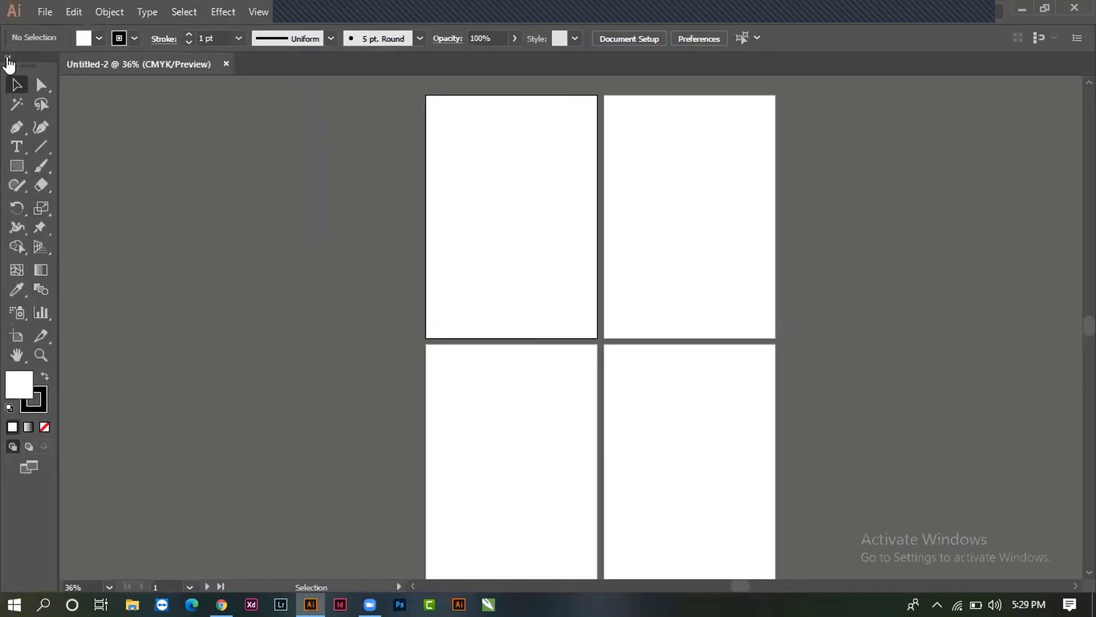
{"action": "left_click", "coordinate": [8, 59]}
Step: Switch to the Painting workspace, back to Essentials, then reopen the workspace list
{"action": "left_click", "coordinate": [831, 11]}
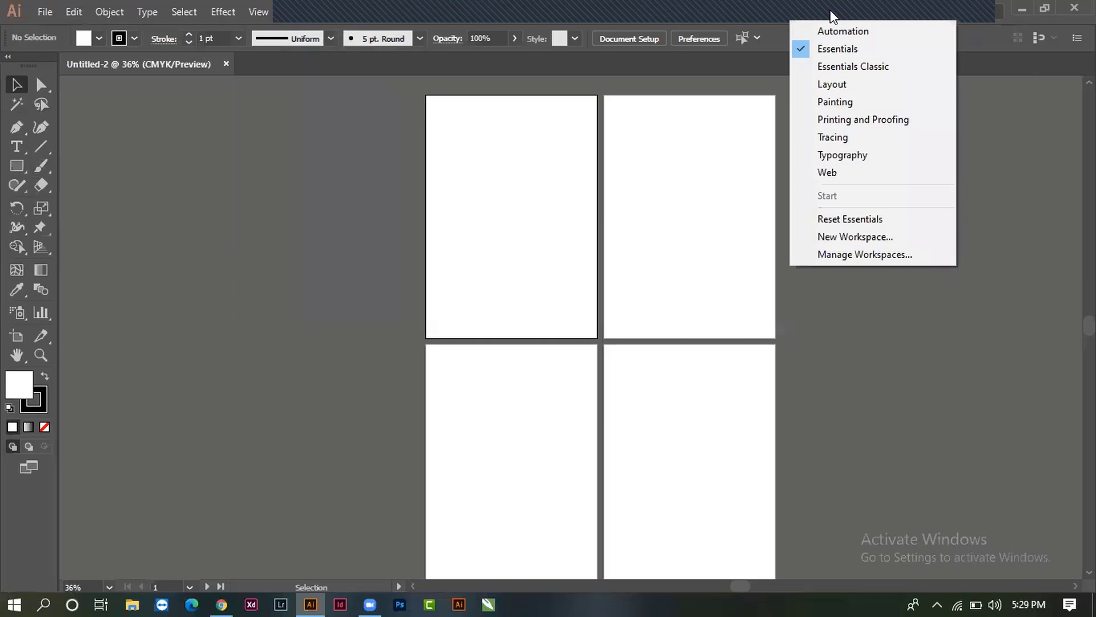
{"action": "left_click", "coordinate": [833, 101]}
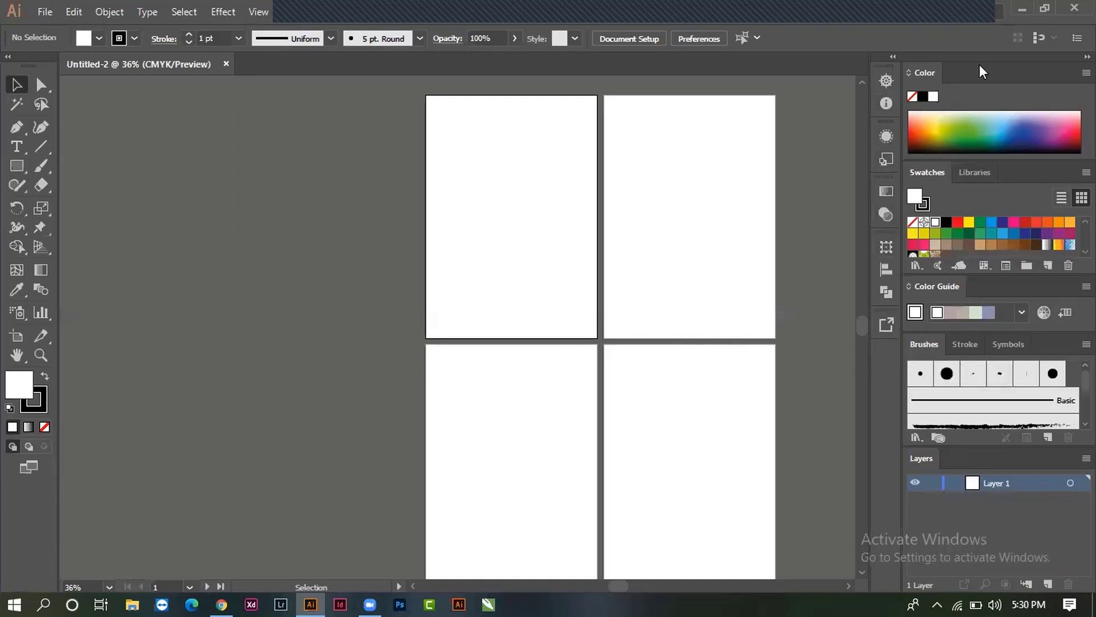
{"action": "left_click", "coordinate": [826, 15]}
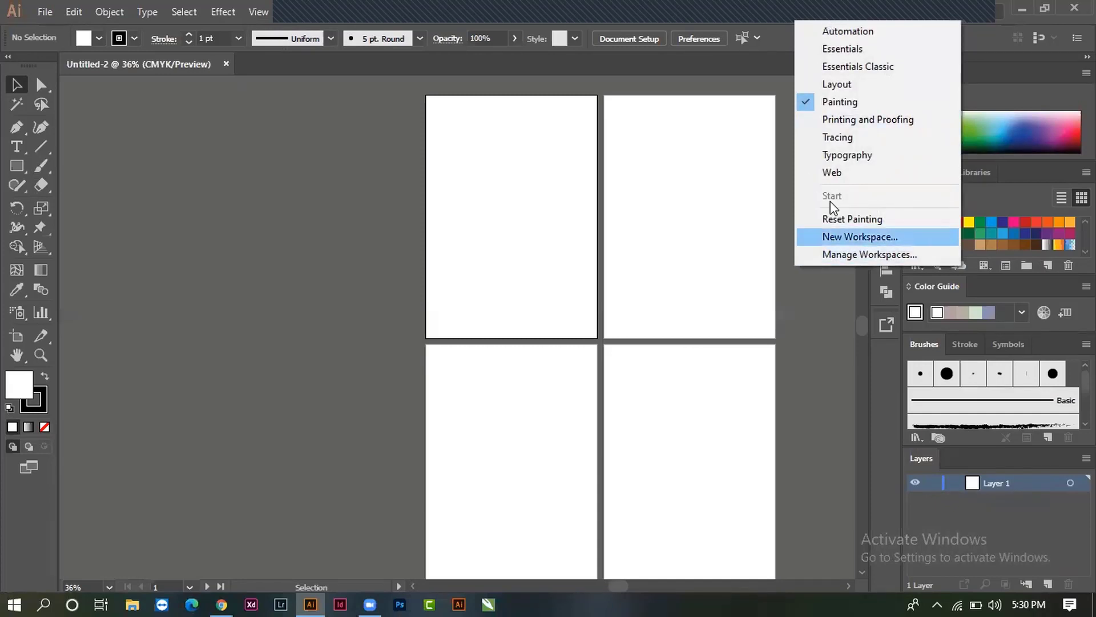
{"action": "left_click", "coordinate": [838, 172]}
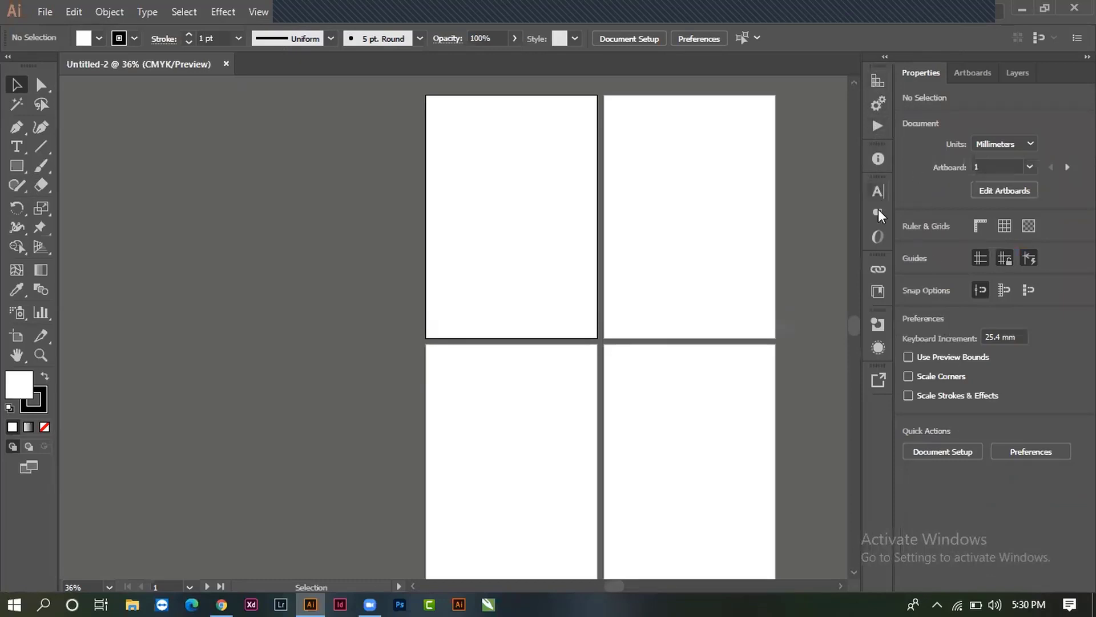
{"action": "left_click", "coordinate": [830, 8]}
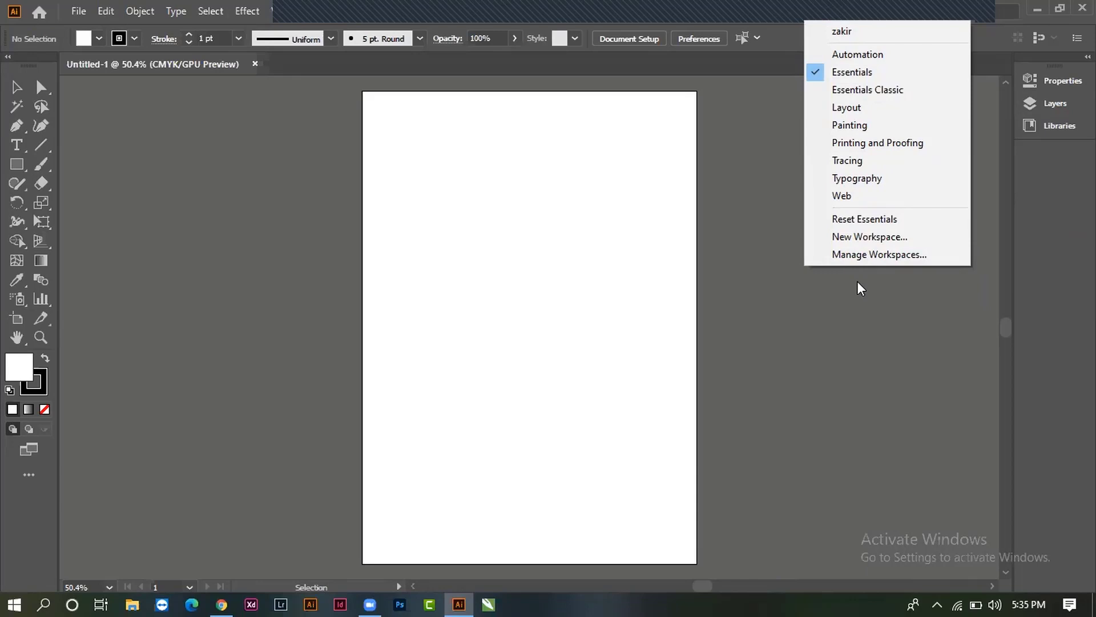
Step: Choose the Painting workspace from the workspace switcher
{"action": "left_click", "coordinate": [857, 127]}
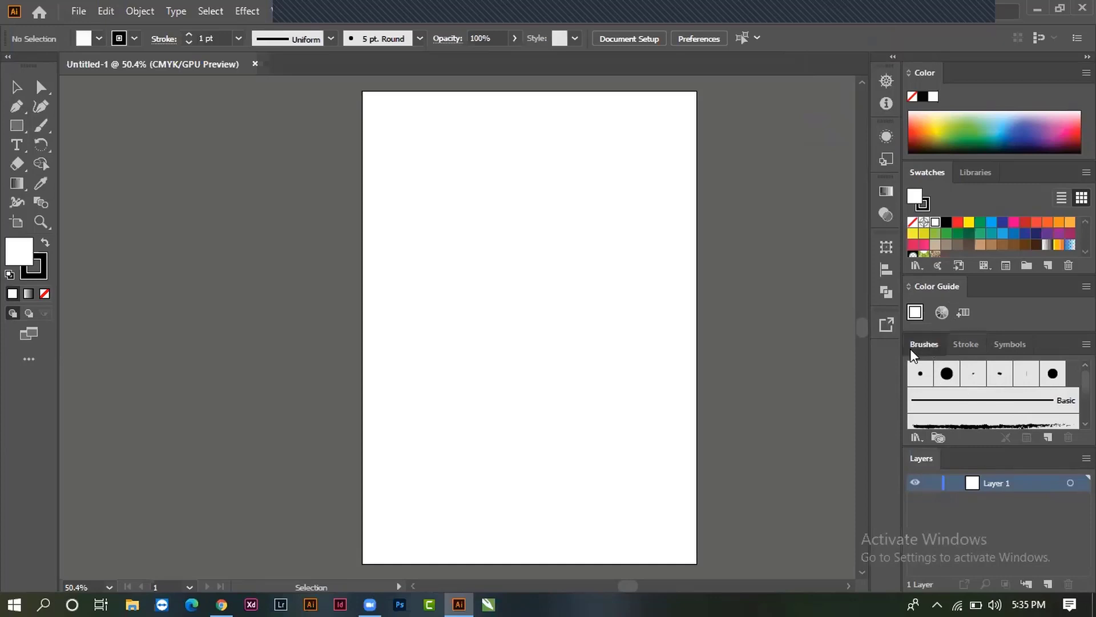
Step: Float the Brushes, Symbols and Color Guide panels out of the dock over the canvas
{"action": "mouse_move", "coordinate": [910, 348]}
{"action": "left_mouse_down"}
{"action": "mouse_move", "coordinate": [455, 167]}
{"action": "mouse_move", "coordinate": [521, 107]}
{"action": "left_mouse_up"}
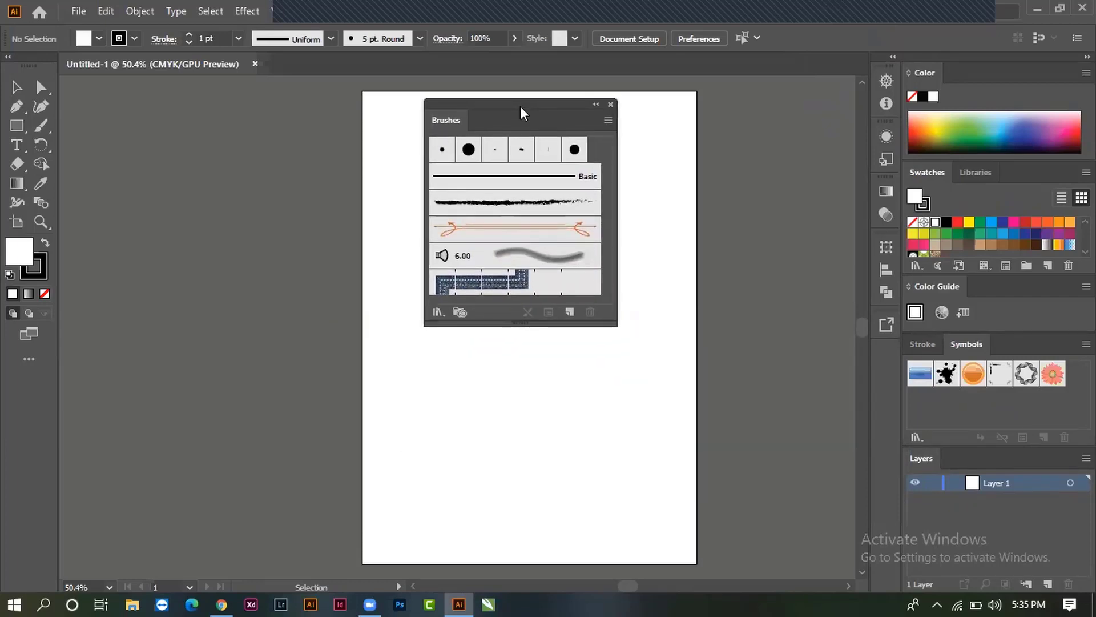
{"action": "left_click_drag", "start_coordinate": [975, 342], "coordinate": [203, 224]}
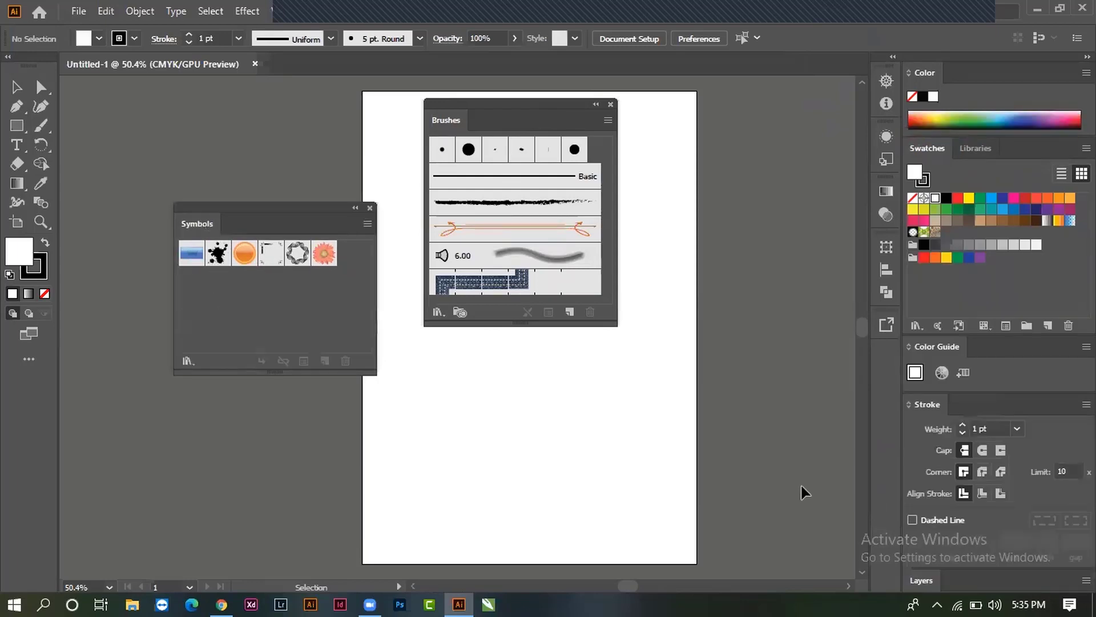
{"action": "left_click_drag", "start_coordinate": [936, 354], "coordinate": [366, 338]}
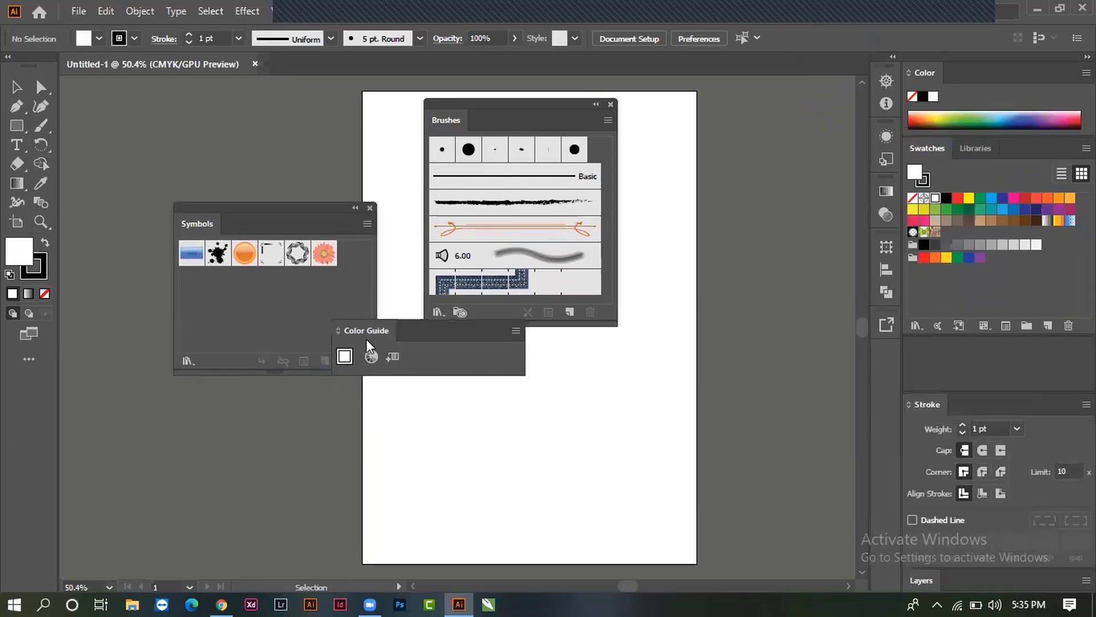
{"action": "left_click_drag", "start_coordinate": [455, 322], "coordinate": [521, 406]}
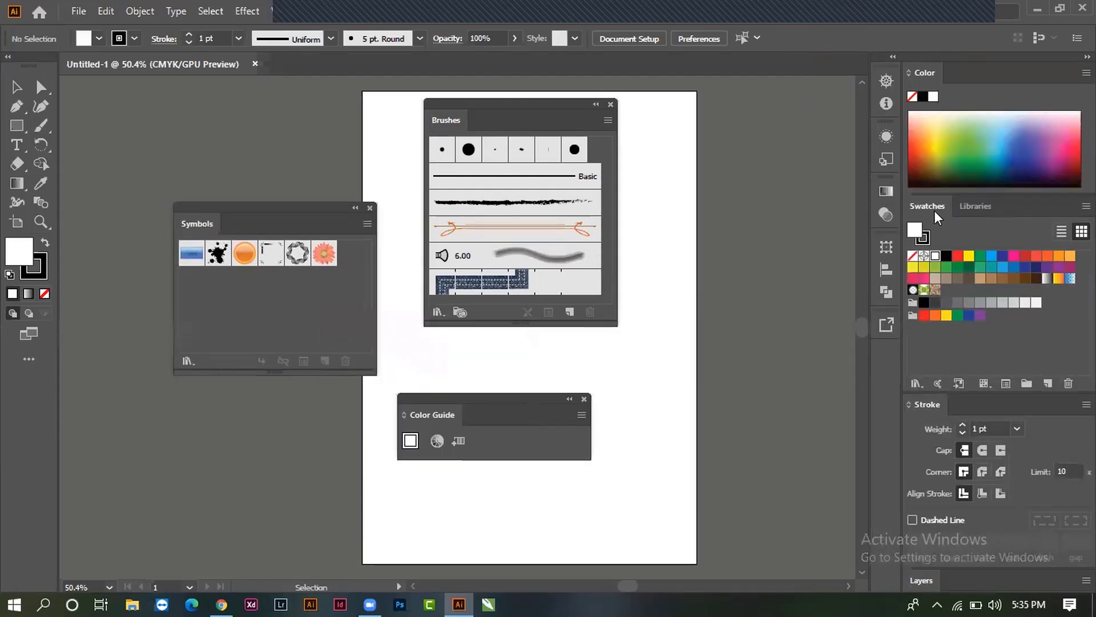
Step: Float the Swatches, Color, Stroke and Libraries panels out of the right dock
{"action": "left_click_drag", "start_coordinate": [934, 210], "coordinate": [642, 365]}
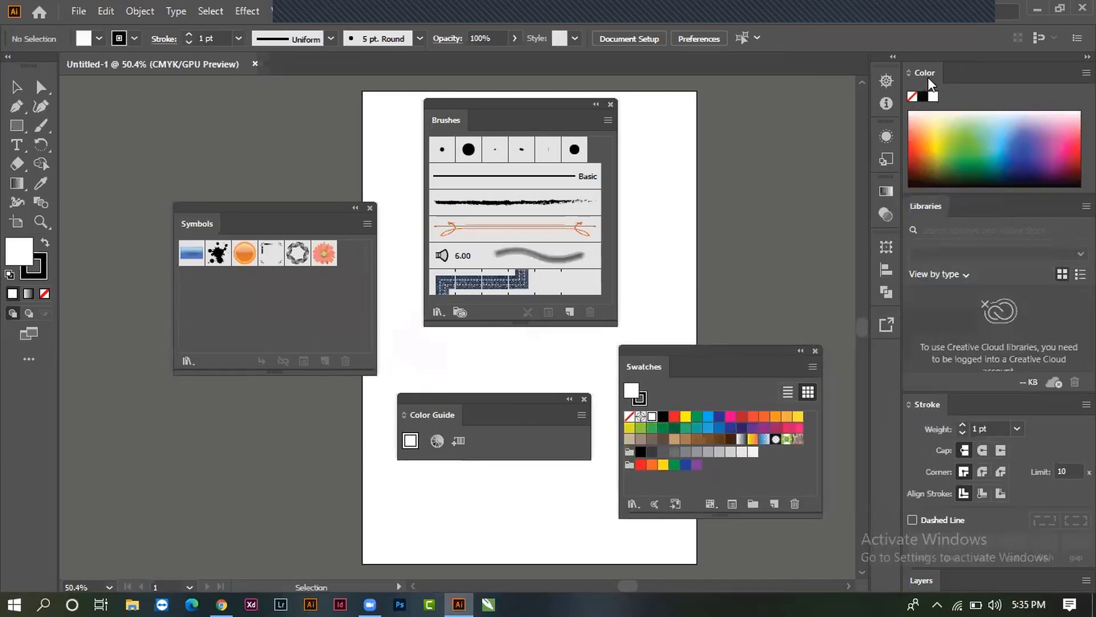
{"action": "left_click_drag", "start_coordinate": [927, 77], "coordinate": [671, 146]}
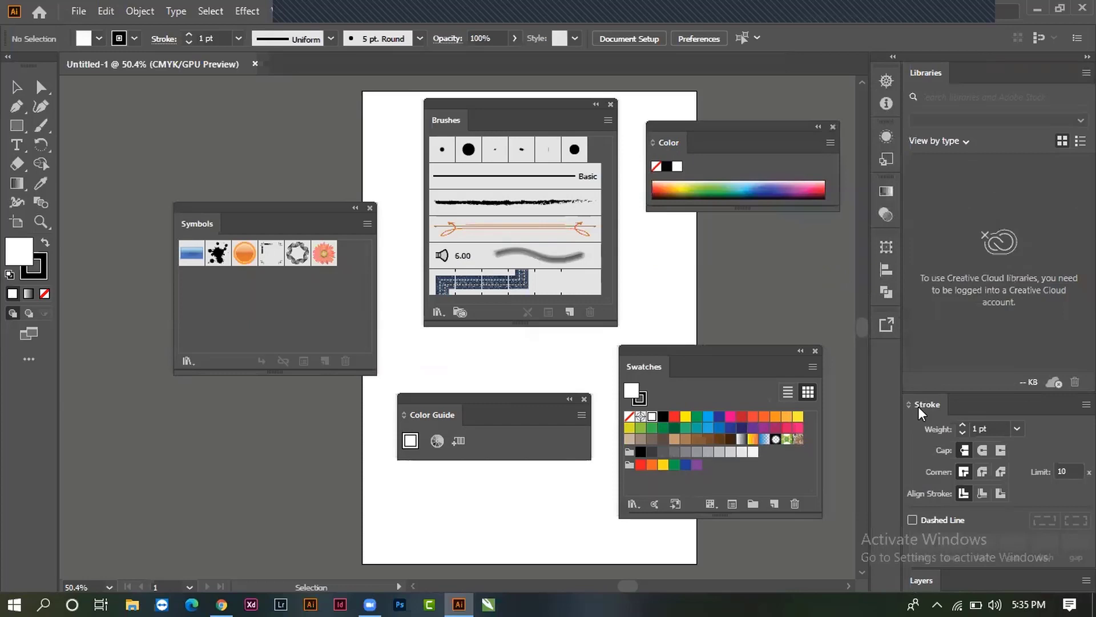
{"action": "left_click_drag", "start_coordinate": [918, 406], "coordinate": [152, 400]}
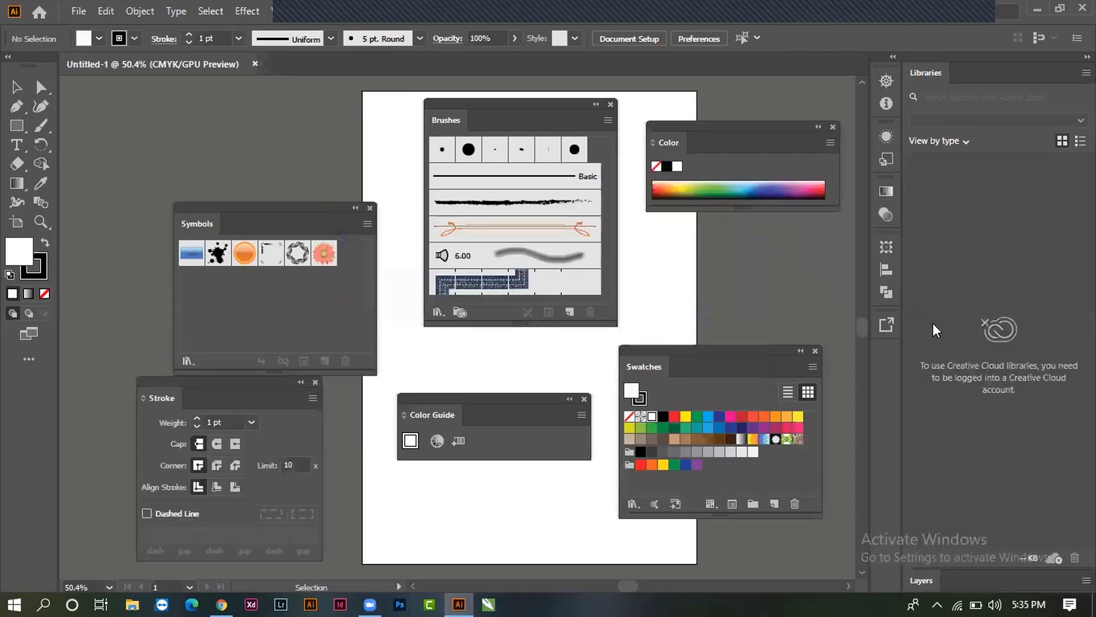
{"action": "left_click_drag", "start_coordinate": [968, 83], "coordinate": [593, 193]}
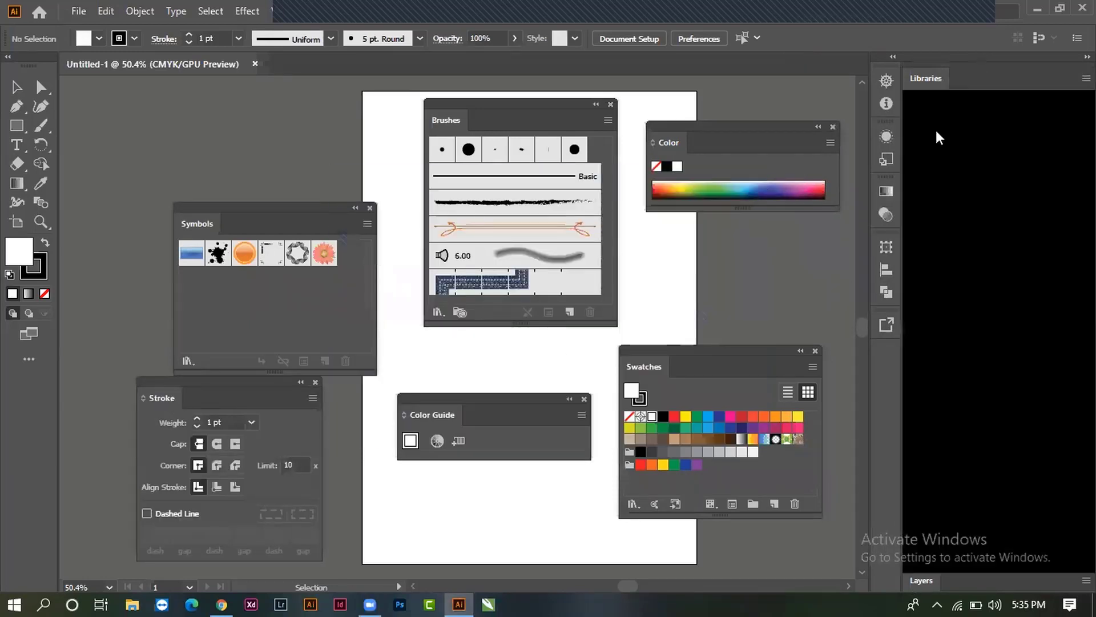
Step: Close the Libraries panel and pull the Layers panel out as a floating panel
{"action": "left_click", "coordinate": [748, 188]}
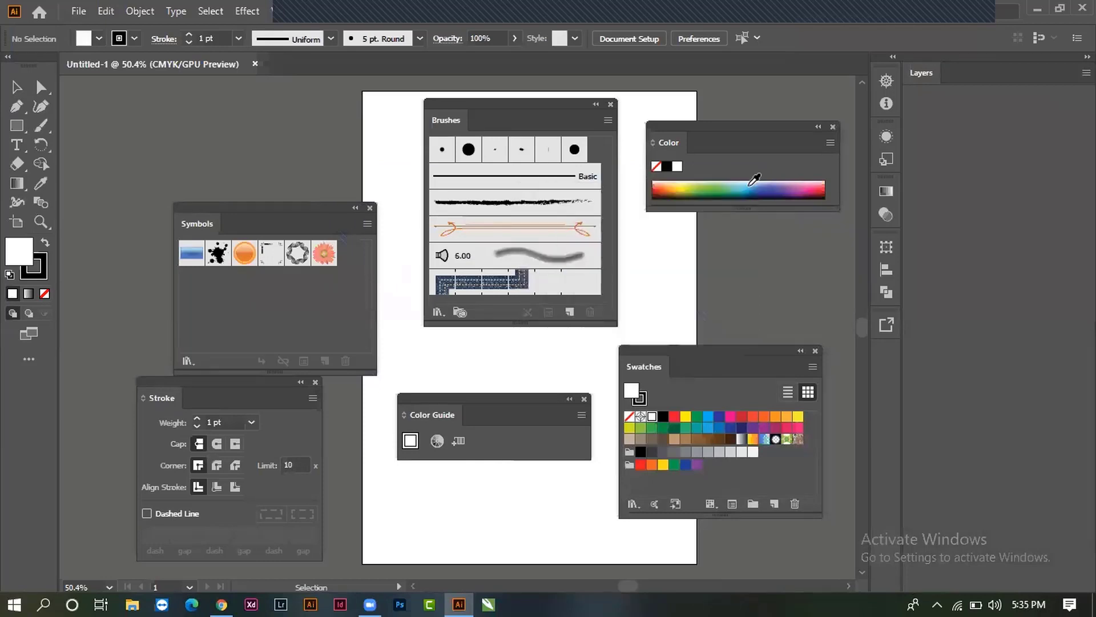
{"action": "mouse_move", "coordinate": [934, 77]}
{"action": "left_mouse_down"}
{"action": "mouse_move", "coordinate": [639, 193]}
{"action": "mouse_move", "coordinate": [679, 178]}
{"action": "mouse_move", "coordinate": [902, 254]}
{"action": "mouse_move", "coordinate": [813, 244]}
{"action": "left_mouse_up"}
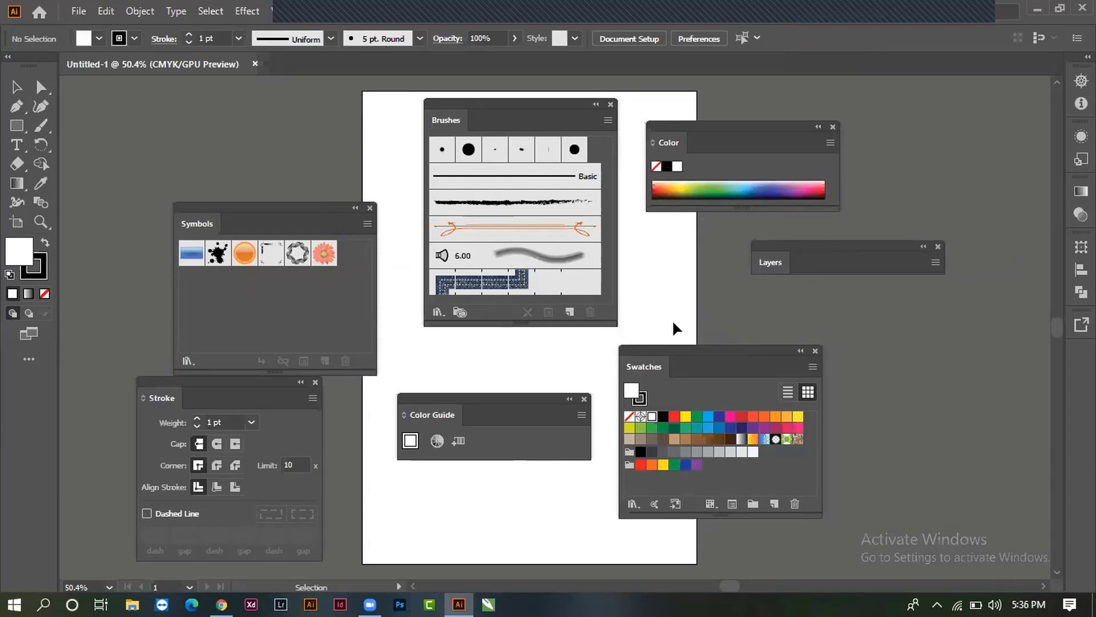
{"action": "left_click_drag", "start_coordinate": [673, 352], "coordinate": [732, 369]}
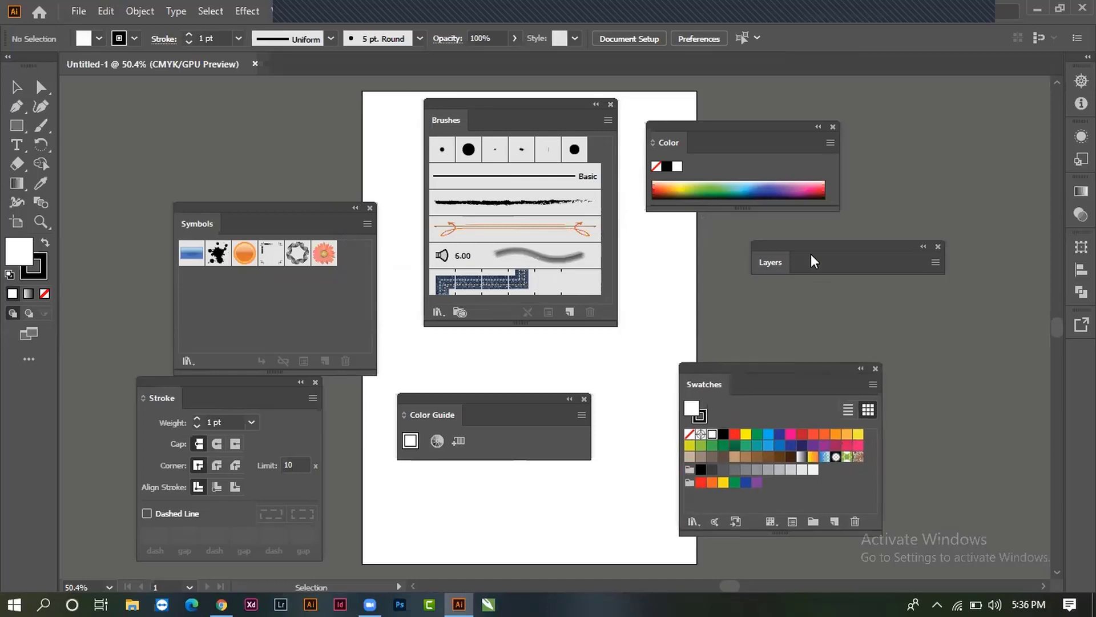
{"action": "left_click", "coordinate": [780, 261]}
{"action": "left_click_drag", "start_coordinate": [799, 249], "coordinate": [795, 251]}
Step: Group Swatches with the Layers panel, make the group taller, and bring Brushes toward it
{"action": "left_click_drag", "start_coordinate": [702, 389], "coordinate": [690, 426]}
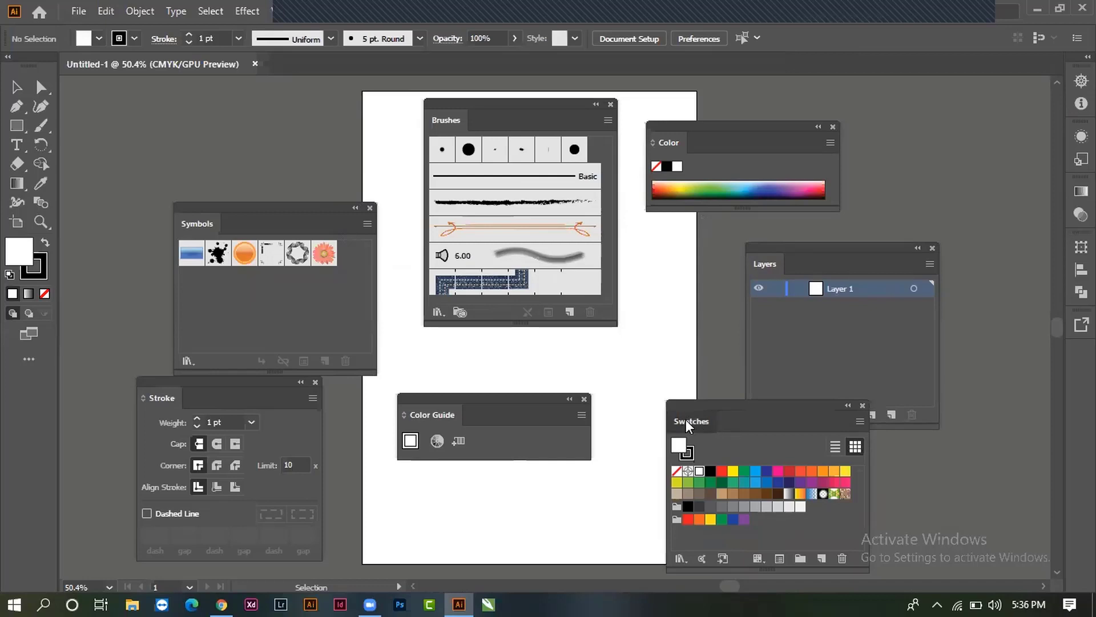
{"action": "left_click_drag", "start_coordinate": [688, 420], "coordinate": [798, 278]}
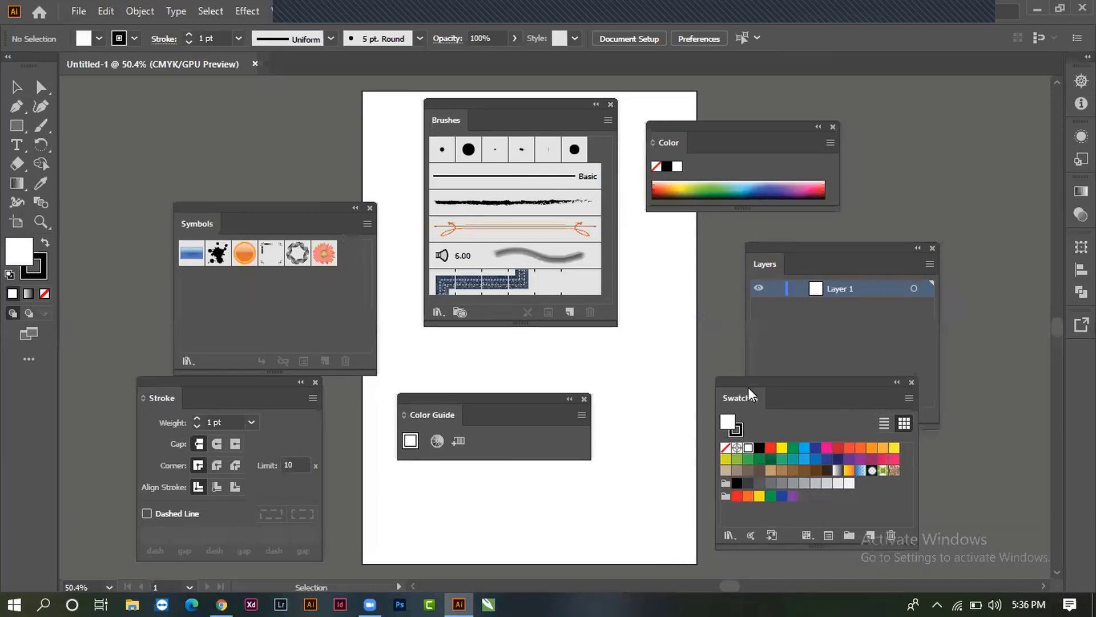
{"action": "left_click", "coordinate": [766, 264]}
{"action": "left_click", "coordinate": [807, 265]}
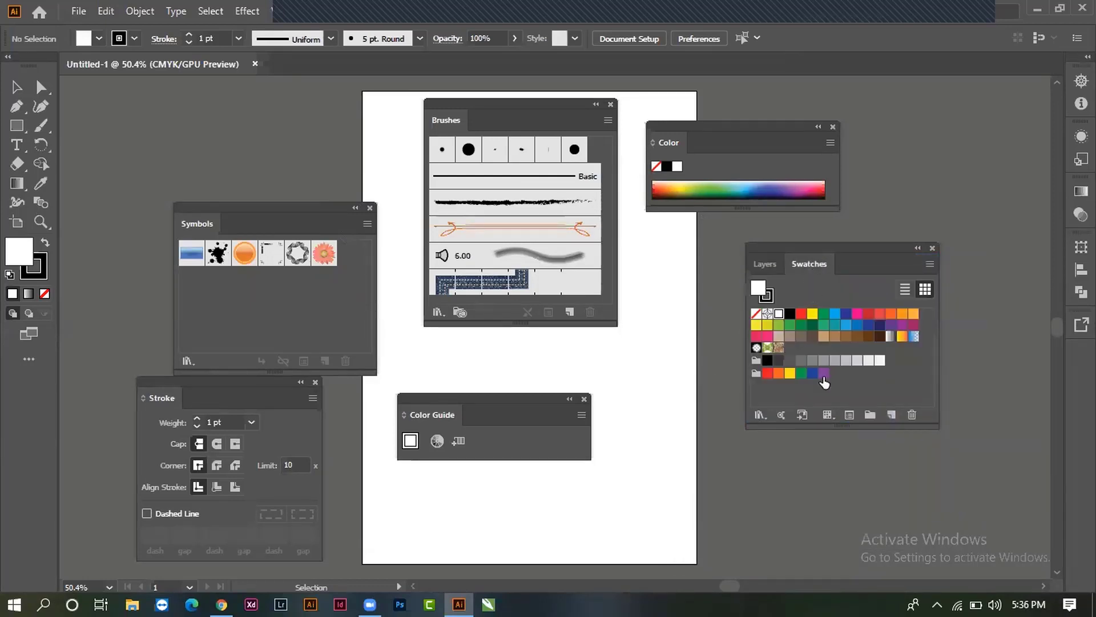
{"action": "left_click_drag", "start_coordinate": [827, 427], "coordinate": [827, 528]}
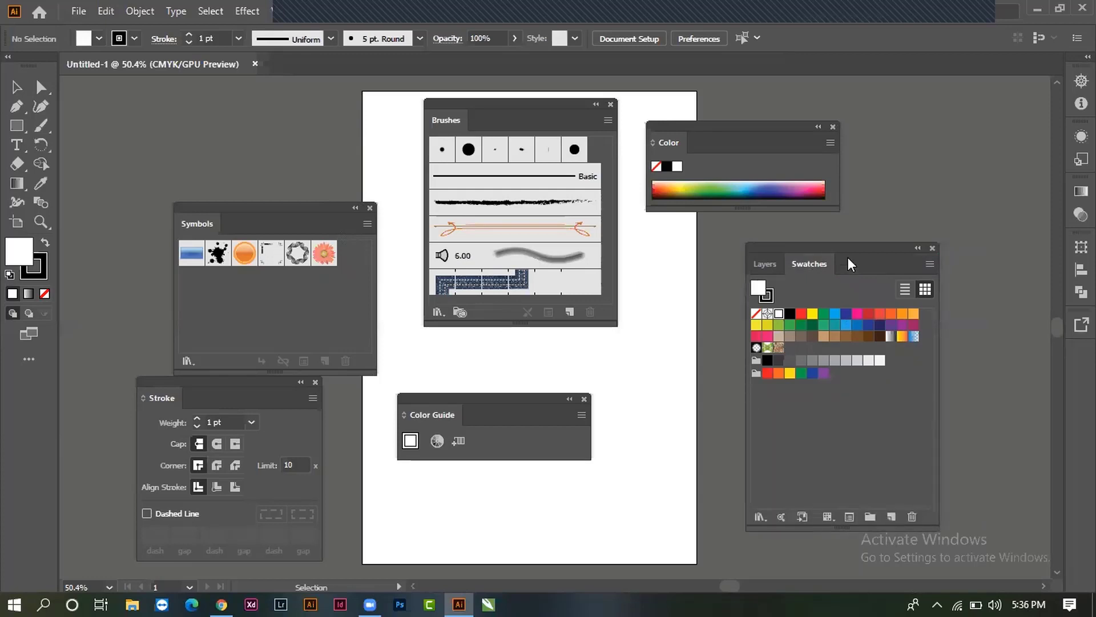
{"action": "left_click_drag", "start_coordinate": [848, 256], "coordinate": [782, 271]}
{"action": "left_click", "coordinate": [702, 276]}
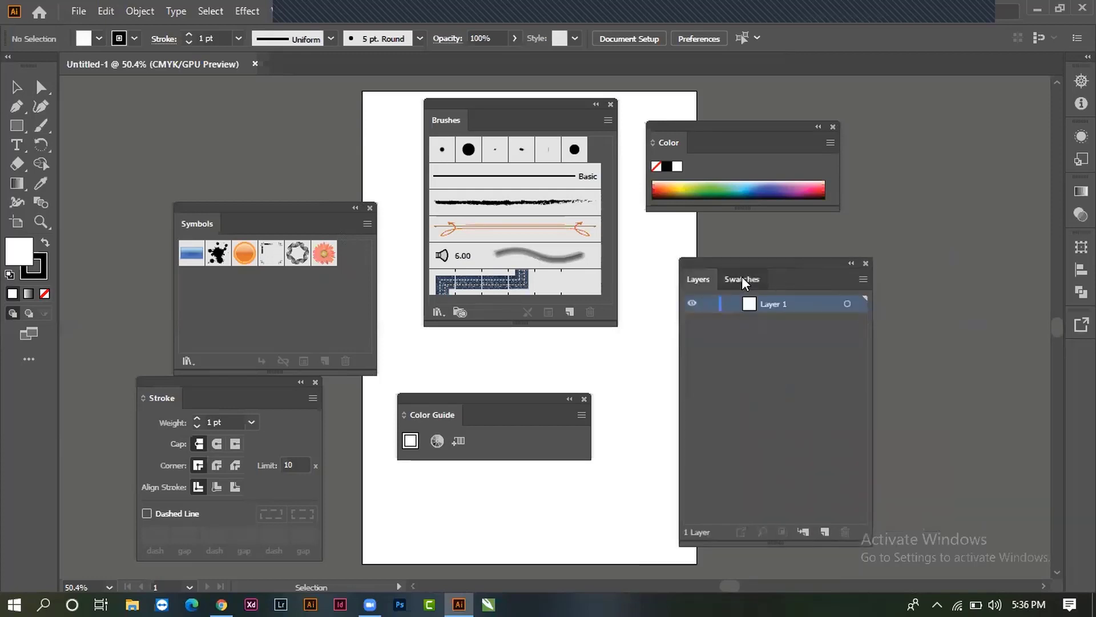
{"action": "left_click", "coordinate": [742, 278]}
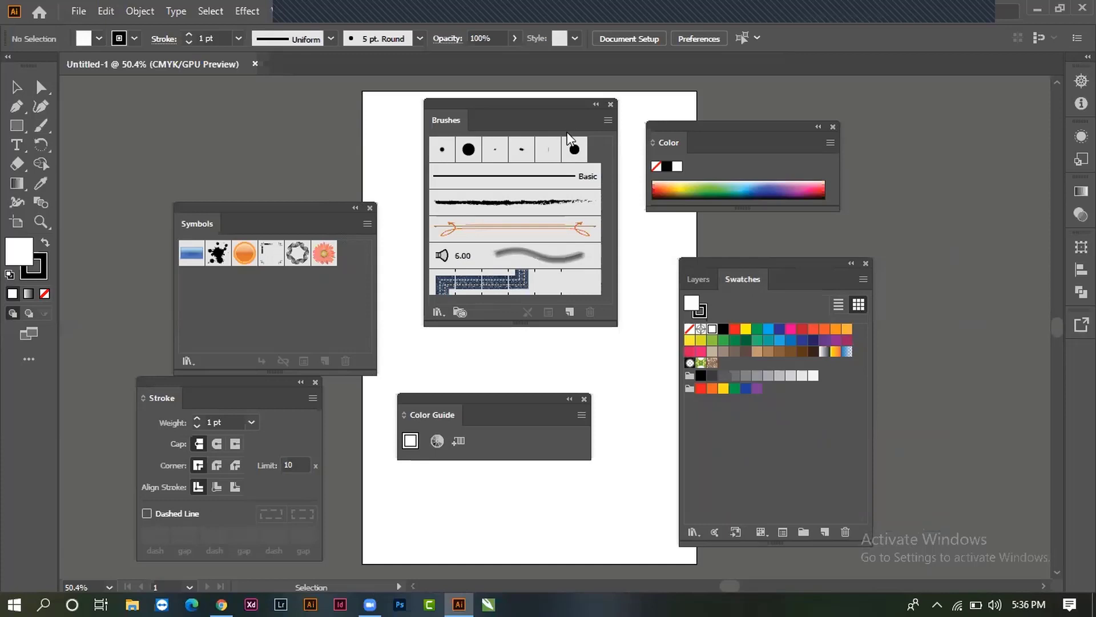
{"action": "mouse_move", "coordinate": [439, 115]}
{"action": "left_mouse_down"}
{"action": "mouse_move", "coordinate": [454, 164]}
{"action": "mouse_move", "coordinate": [786, 286]}
{"action": "left_mouse_up"}
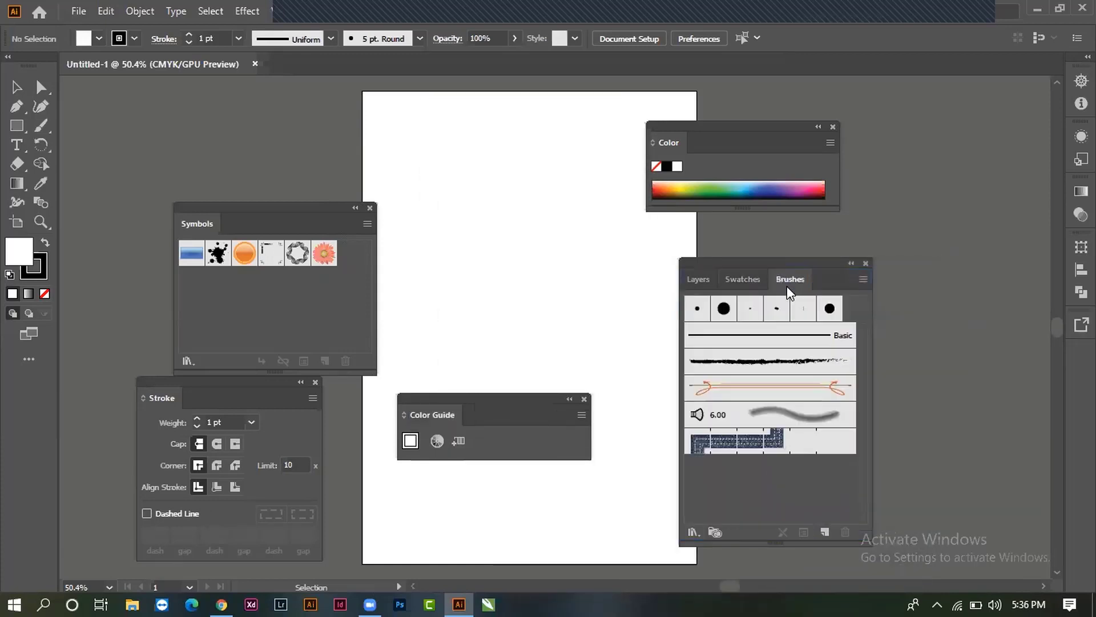
Step: Add Brushes and Color as tabs in the floating Layers/Swatches panel group
{"action": "left_click", "coordinate": [759, 280]}
{"action": "left_click", "coordinate": [711, 280]}
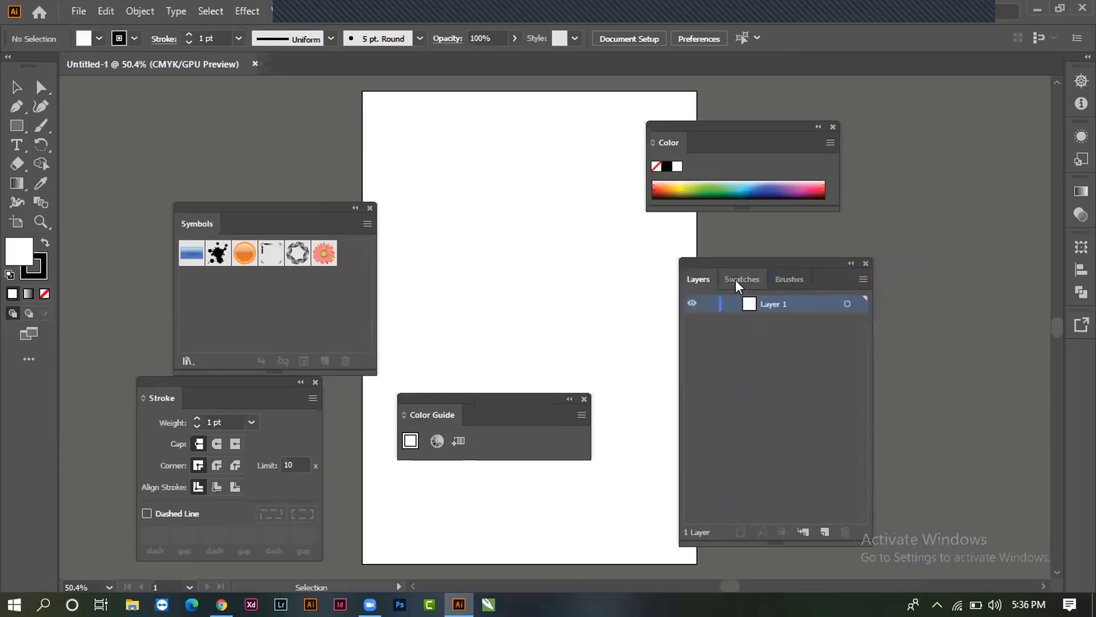
{"action": "left_click", "coordinate": [782, 280]}
{"action": "left_click_drag", "start_coordinate": [917, 248], "coordinate": [807, 273]}
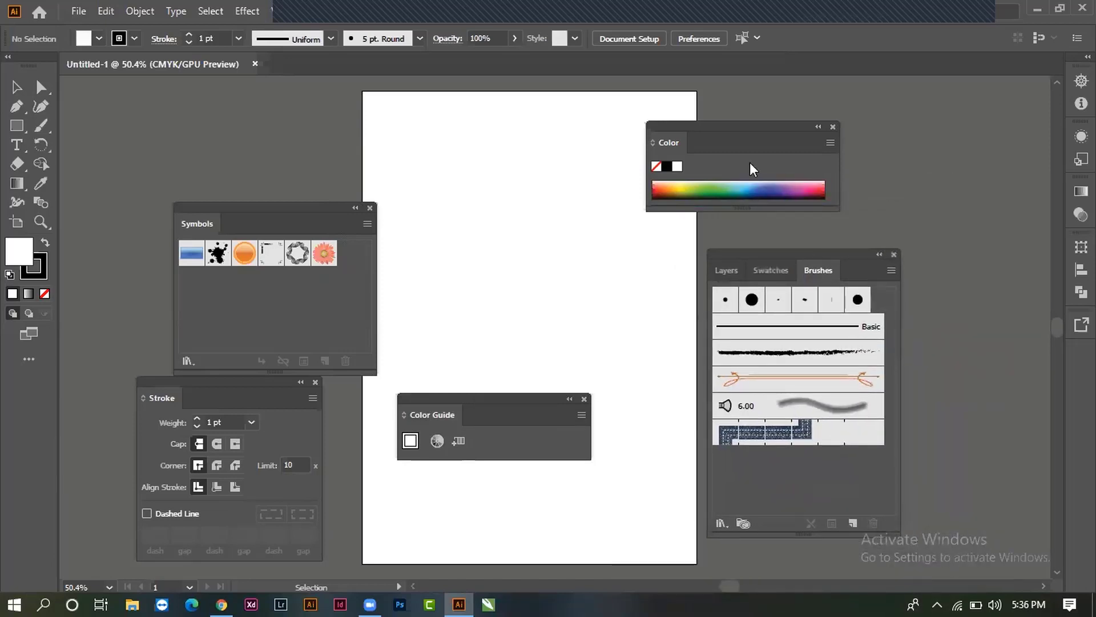
{"action": "left_click_drag", "start_coordinate": [695, 127], "coordinate": [520, 114]}
{"action": "left_click_drag", "start_coordinate": [493, 157], "coordinate": [866, 282]}
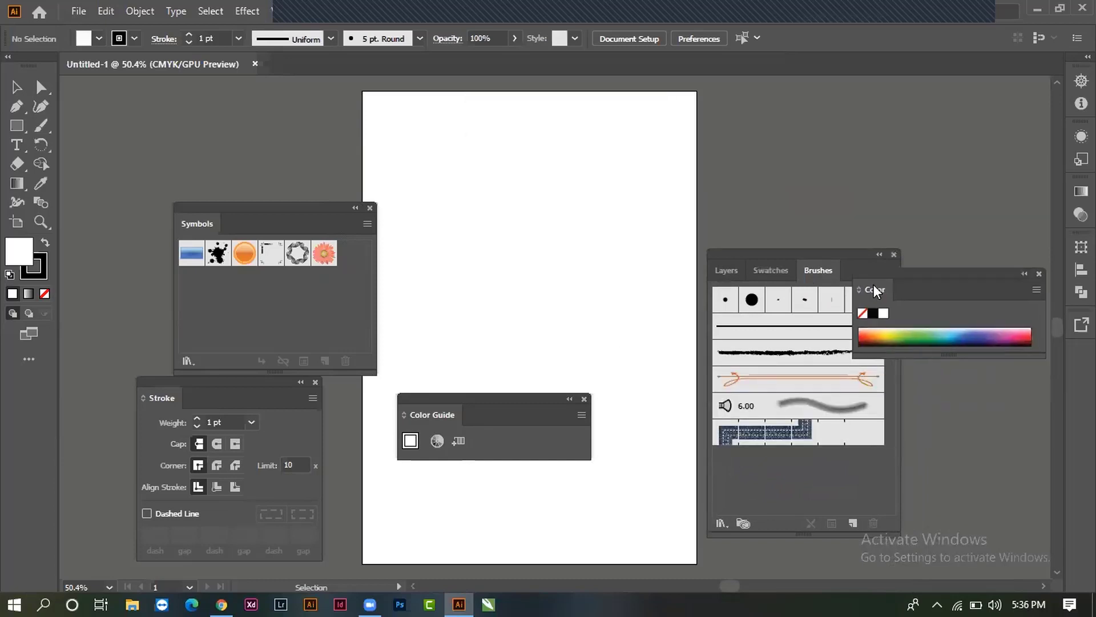
{"action": "mouse_move", "coordinate": [801, 265]}
{"action": "left_mouse_down"}
{"action": "mouse_move", "coordinate": [774, 252]}
{"action": "mouse_move", "coordinate": [764, 126]}
{"action": "left_mouse_up"}
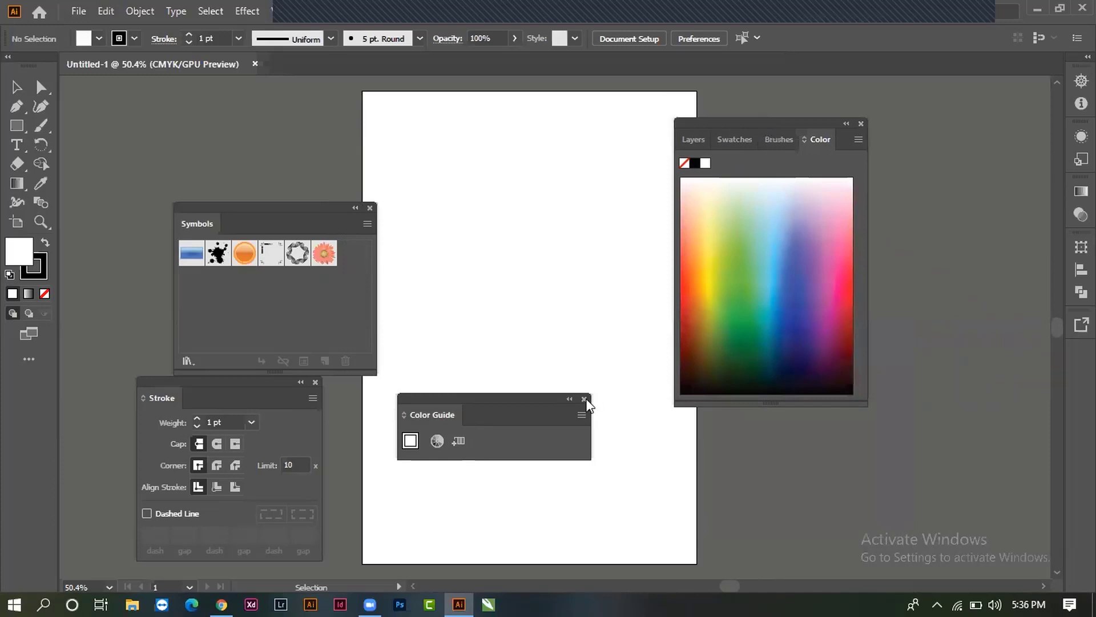
Step: Close Color Guide, add Stroke to the group, and close Symbols
{"action": "left_click_drag", "start_coordinate": [536, 420], "coordinate": [570, 420]}
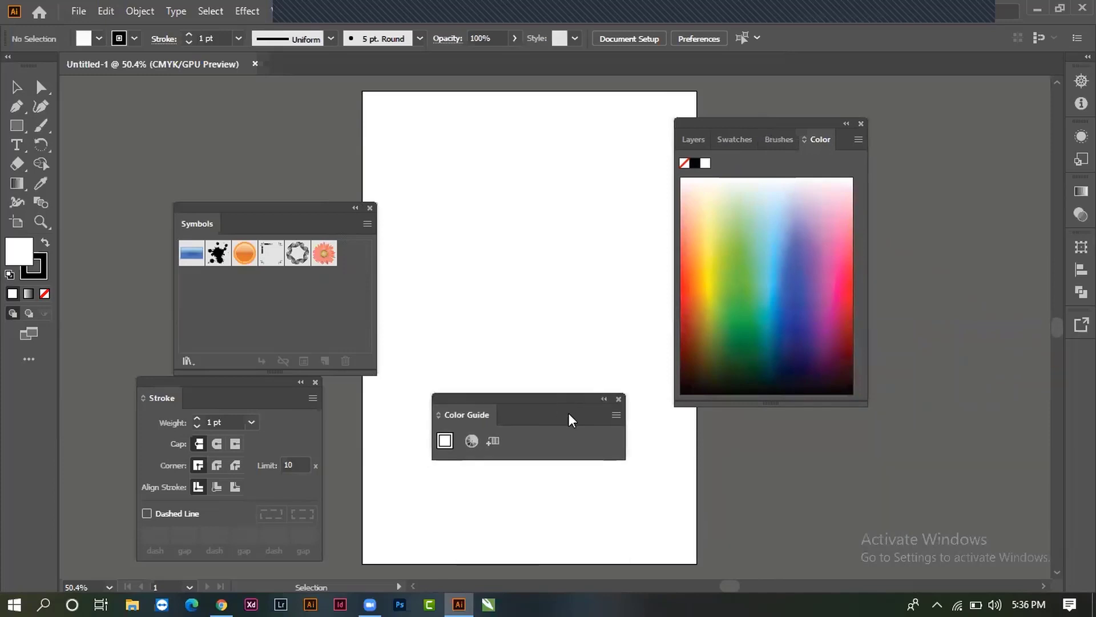
{"action": "left_click", "coordinate": [619, 399]}
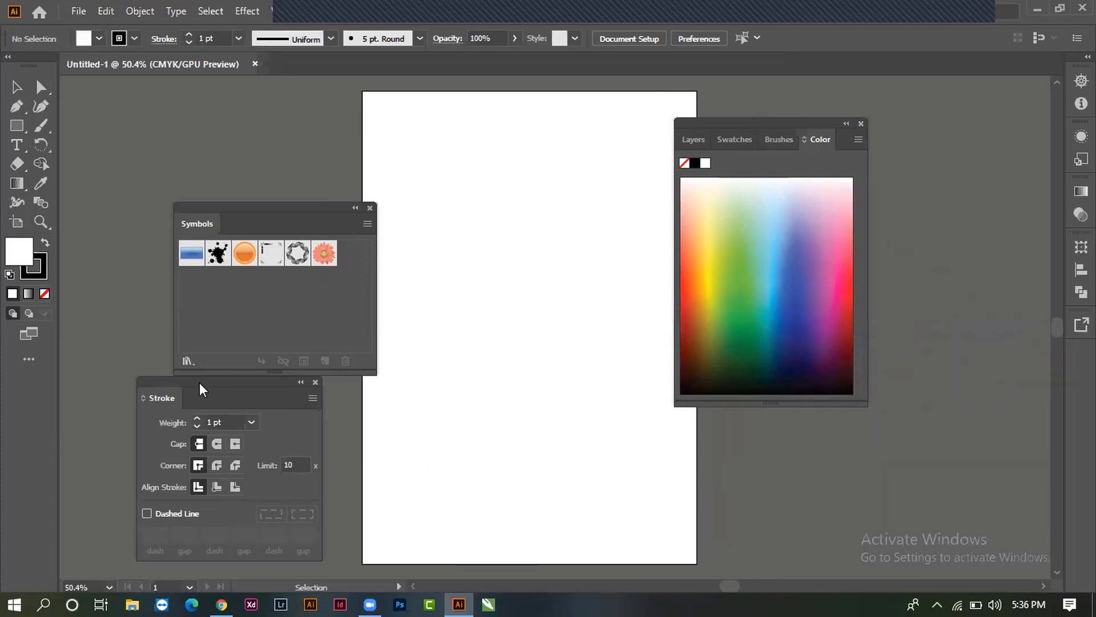
{"action": "mouse_move", "coordinate": [200, 388]}
{"action": "left_mouse_down"}
{"action": "mouse_move", "coordinate": [548, 472]}
{"action": "mouse_move", "coordinate": [467, 416]}
{"action": "mouse_move", "coordinate": [502, 320]}
{"action": "mouse_move", "coordinate": [484, 337]}
{"action": "mouse_move", "coordinate": [801, 153]}
{"action": "left_mouse_up"}
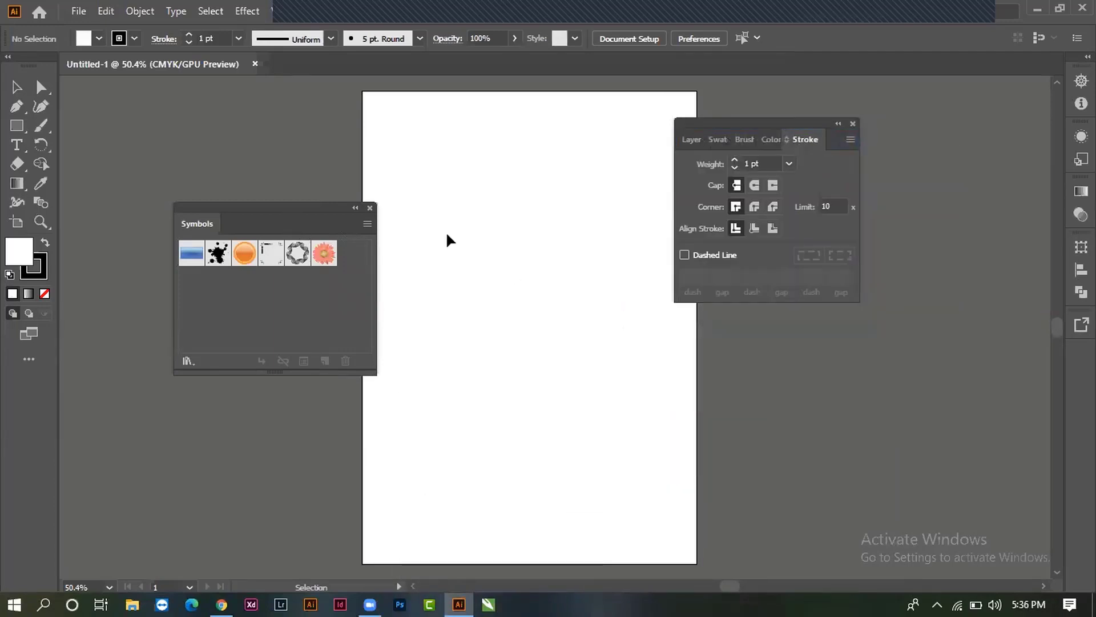
{"action": "left_click_drag", "start_coordinate": [335, 220], "coordinate": [507, 302]}
{"action": "left_click", "coordinate": [543, 290]}
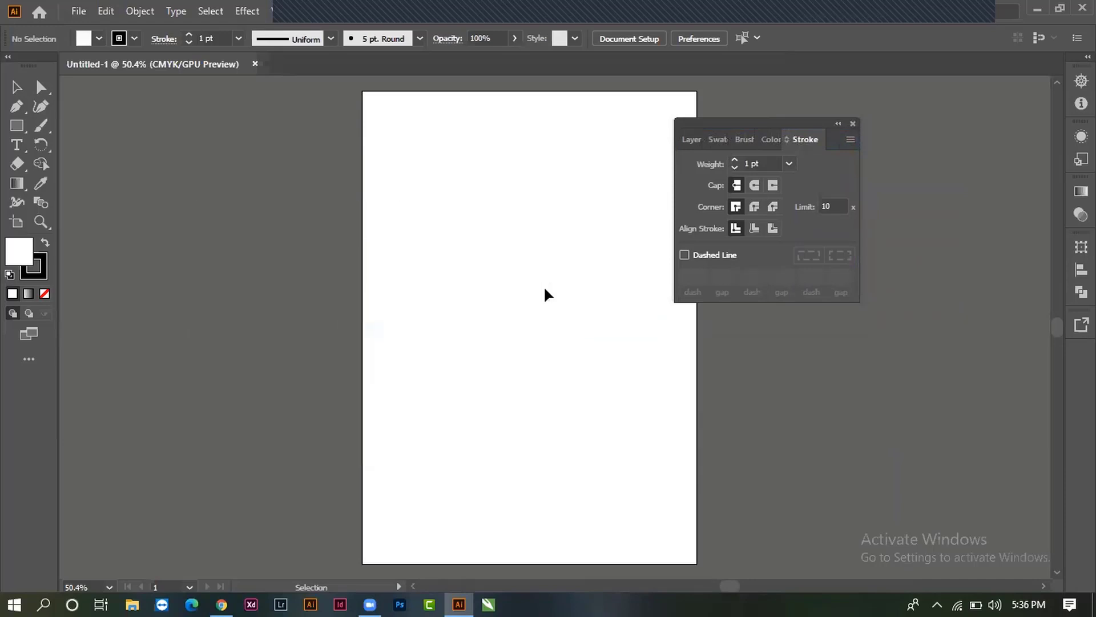
Step: Dock the panel group at the right edge and check its Swatches and Layers tabs
{"action": "left_click_drag", "start_coordinate": [738, 127], "coordinate": [936, 70]}
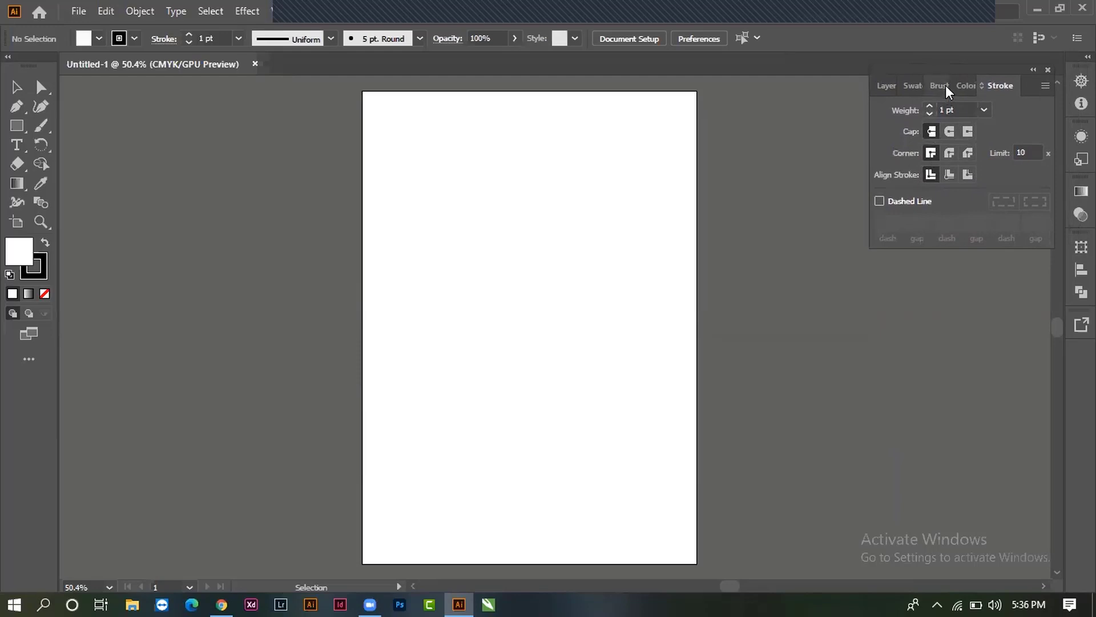
{"action": "left_click", "coordinate": [943, 85]}
{"action": "left_click", "coordinate": [885, 86]}
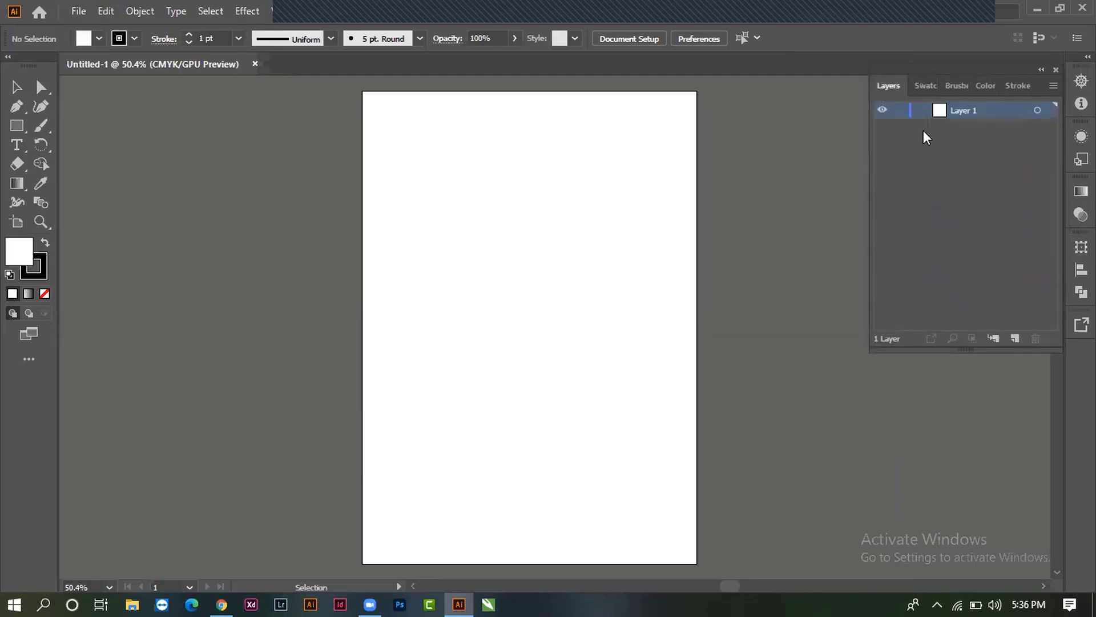
{"action": "left_click", "coordinate": [926, 86]}
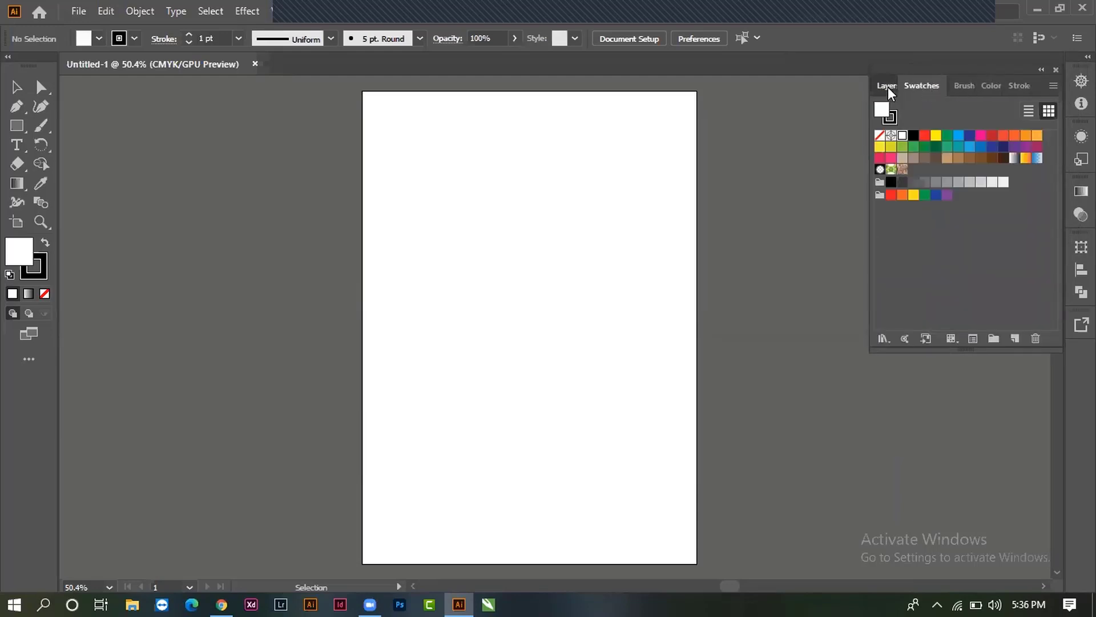
{"action": "left_click", "coordinate": [889, 85]}
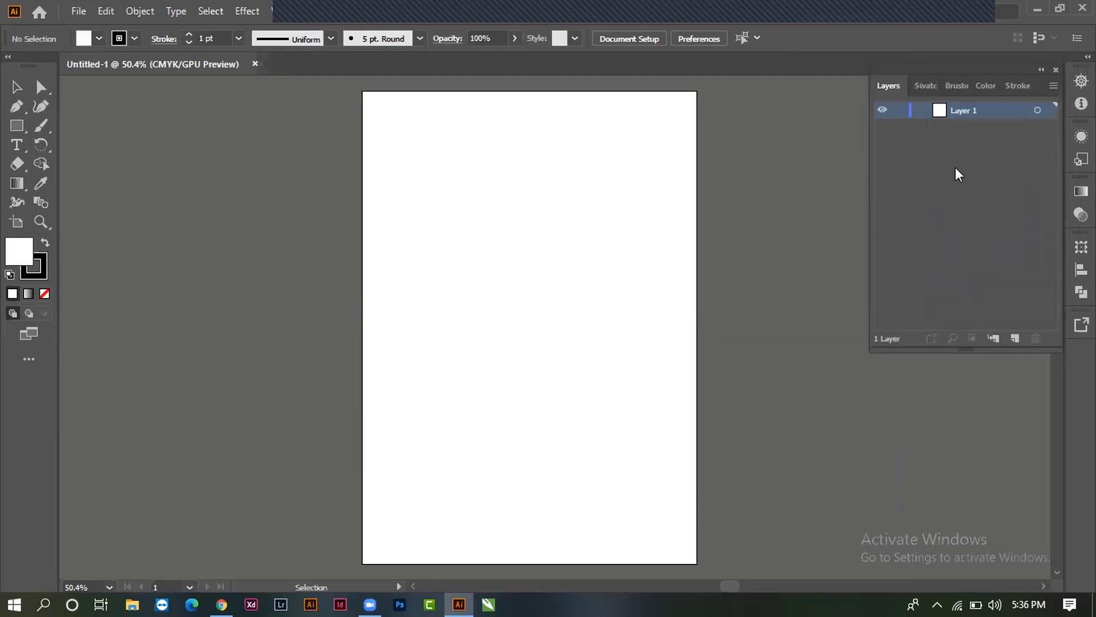
Step: Look through the list of workspaces twice without changing anything
{"action": "left_click", "coordinate": [861, 15]}
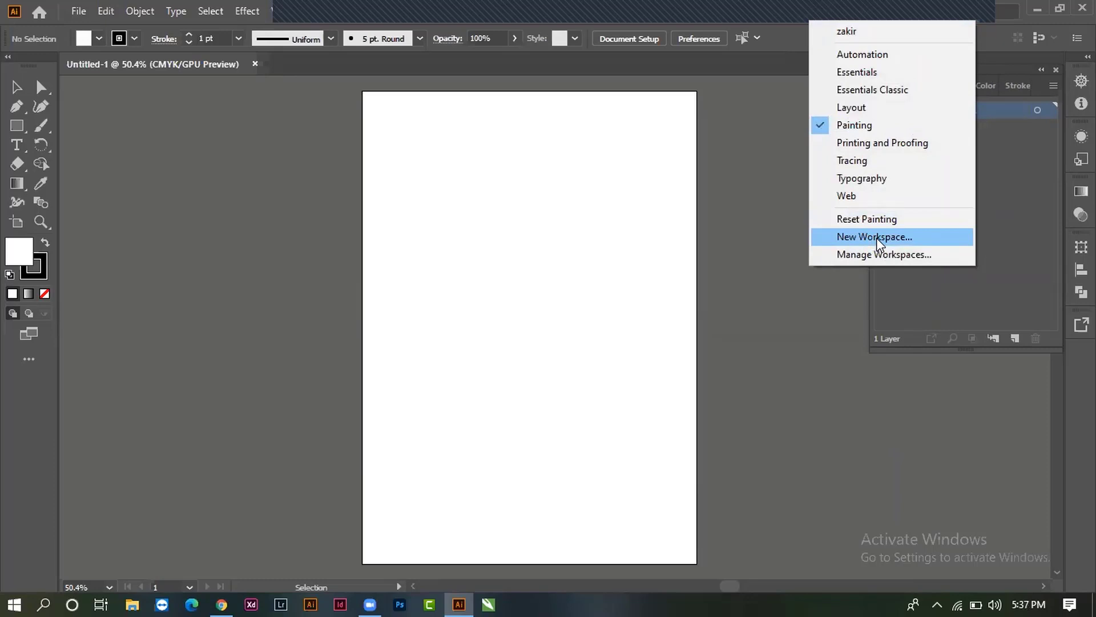
{"action": "left_click", "coordinate": [864, 390]}
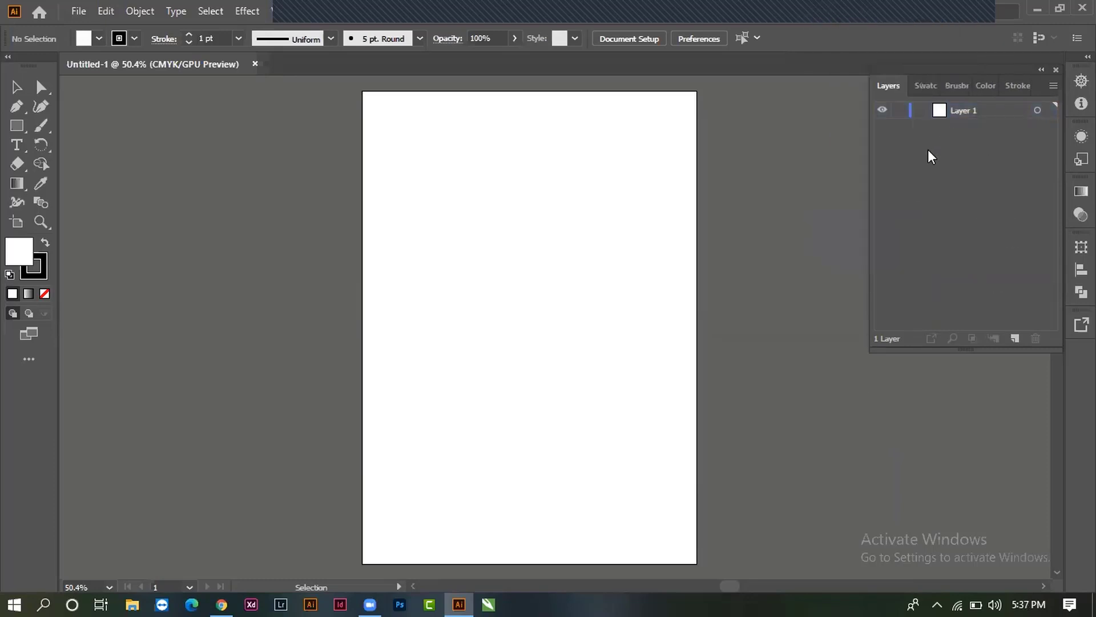
{"action": "left_click", "coordinate": [844, 15]}
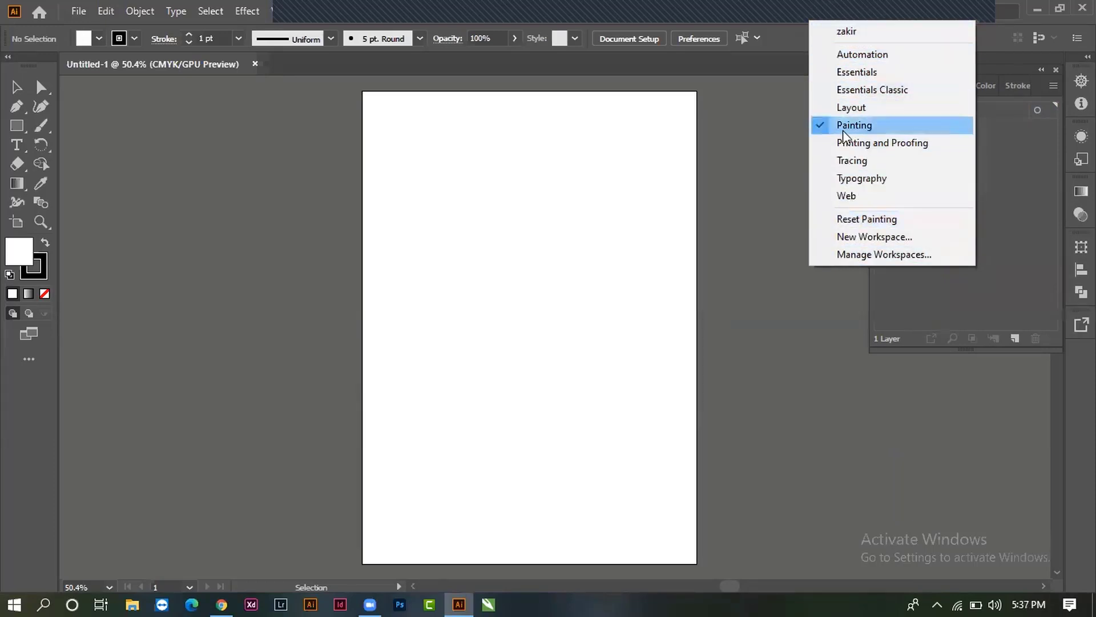
{"action": "left_click", "coordinate": [784, 43]}
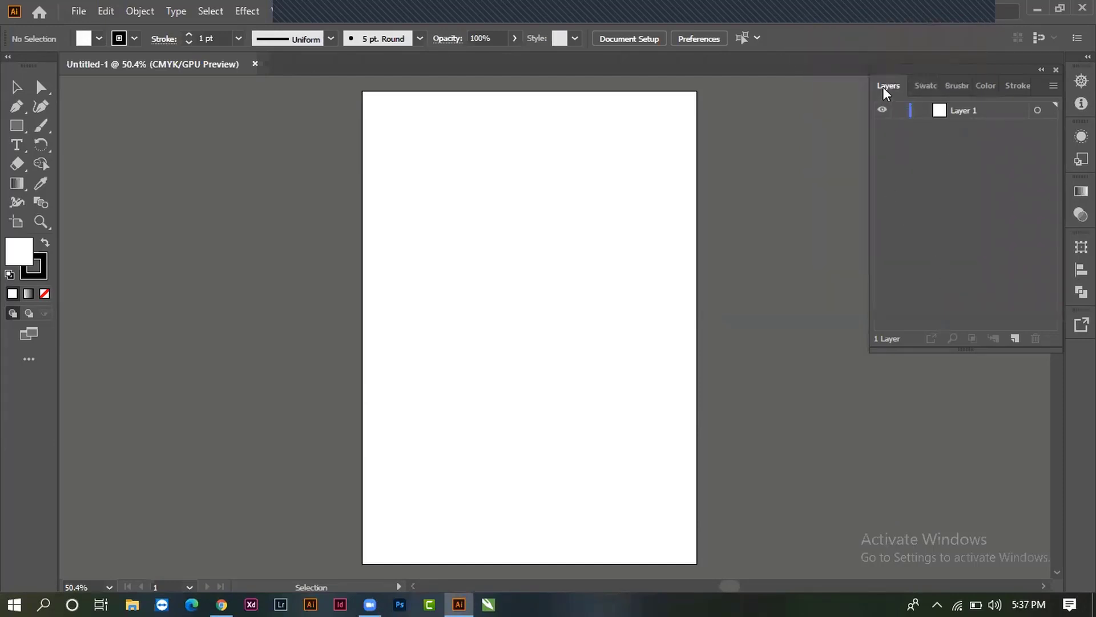
Step: Browse the Swatches, Color, Stroke, Layers and Brushes tabs, then bring up the workspace list
{"action": "left_click", "coordinate": [922, 87]}
{"action": "left_click", "coordinate": [973, 85]}
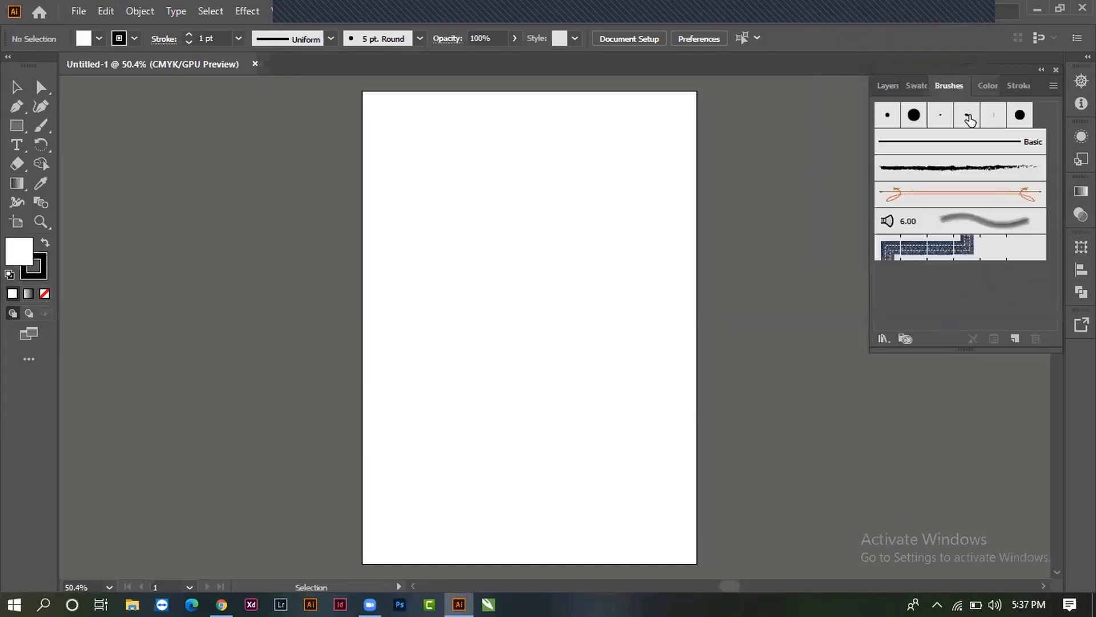
{"action": "left_click", "coordinate": [987, 86]}
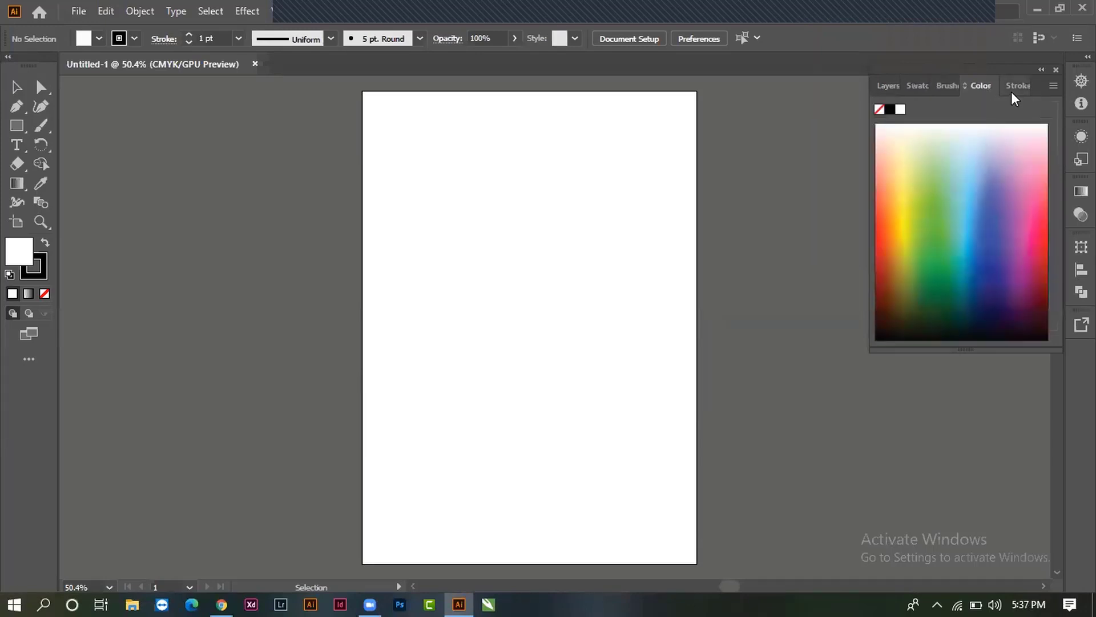
{"action": "left_click", "coordinate": [1012, 85]}
{"action": "left_click", "coordinate": [982, 84]}
{"action": "left_click", "coordinate": [944, 87]}
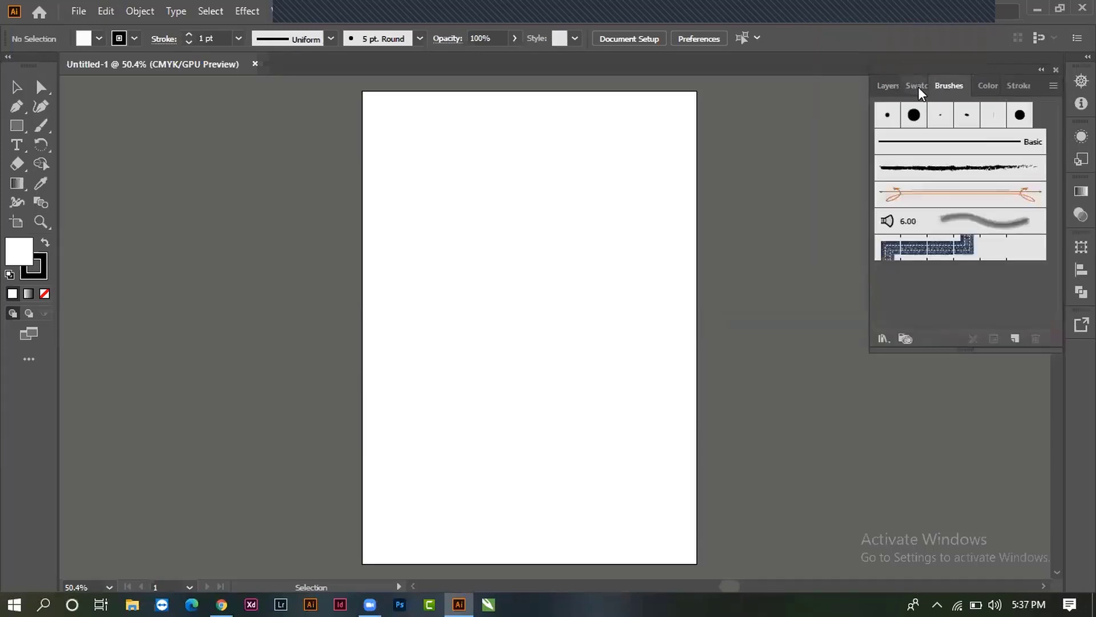
{"action": "left_click", "coordinate": [889, 87]}
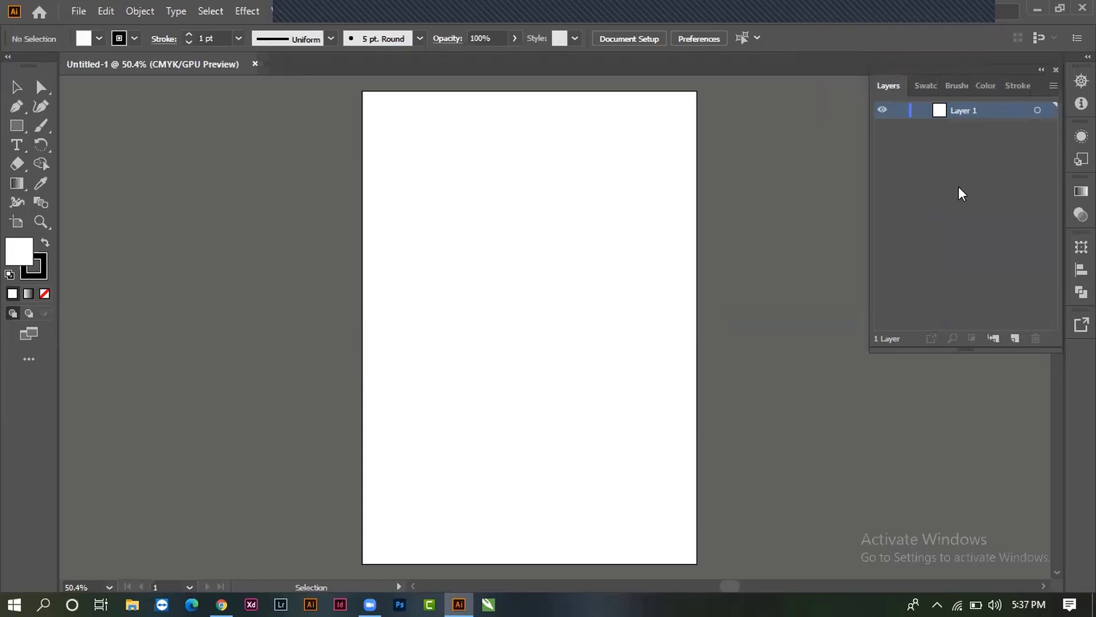
{"action": "left_click", "coordinate": [925, 86]}
{"action": "left_click", "coordinate": [961, 84]}
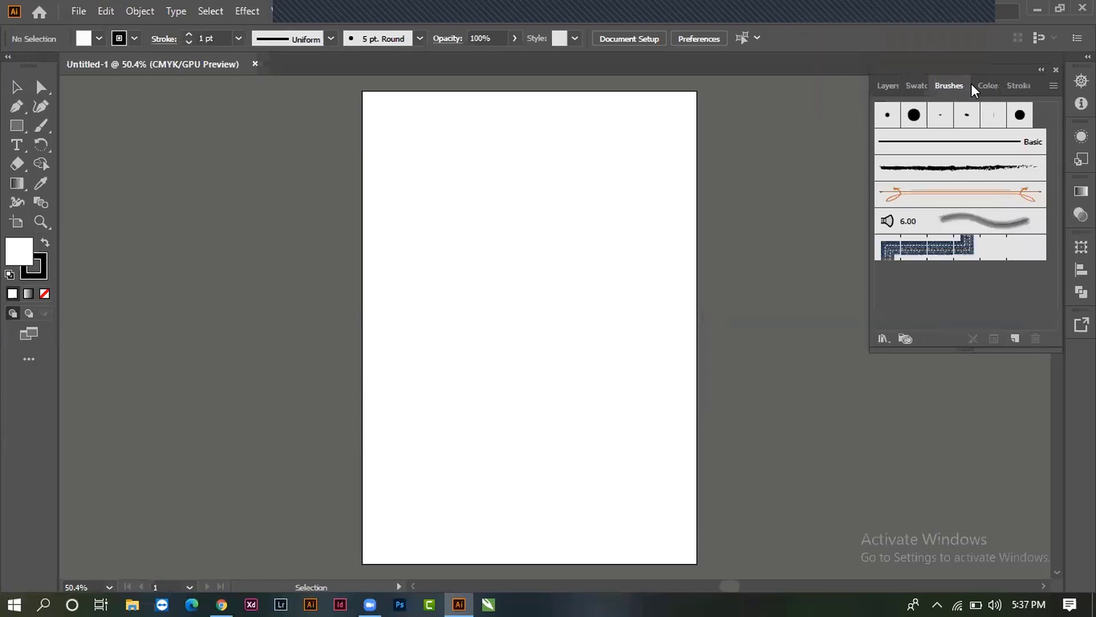
{"action": "left_click", "coordinate": [854, 17]}
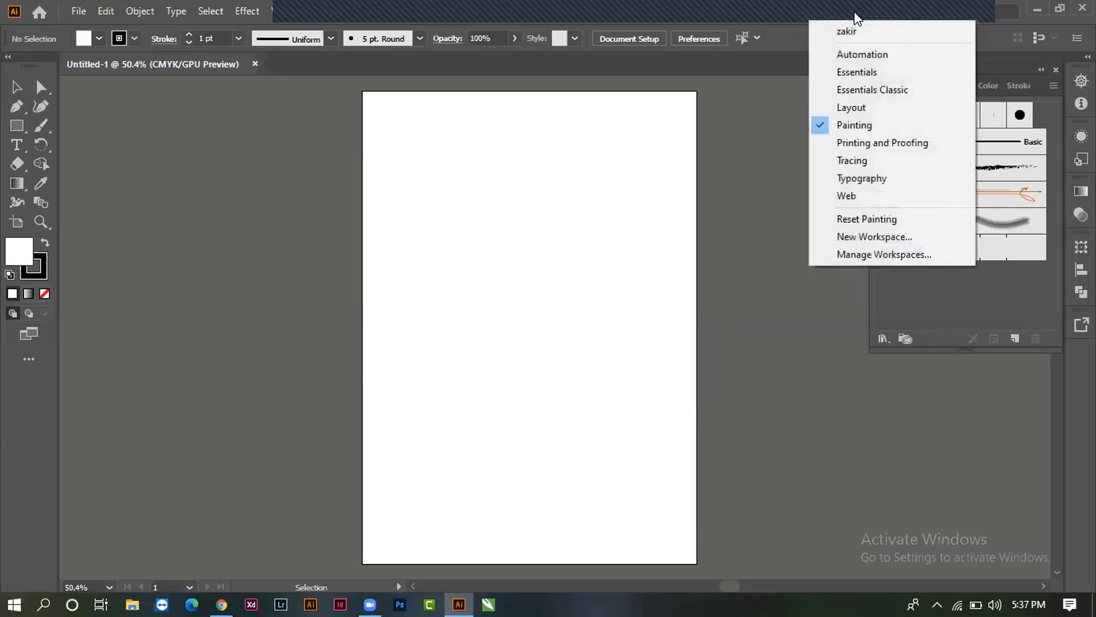
Step: Save the layout as workspace 'first class', confirm it's listed, then switch to the other custom workspace
{"action": "left_click", "coordinate": [869, 237]}
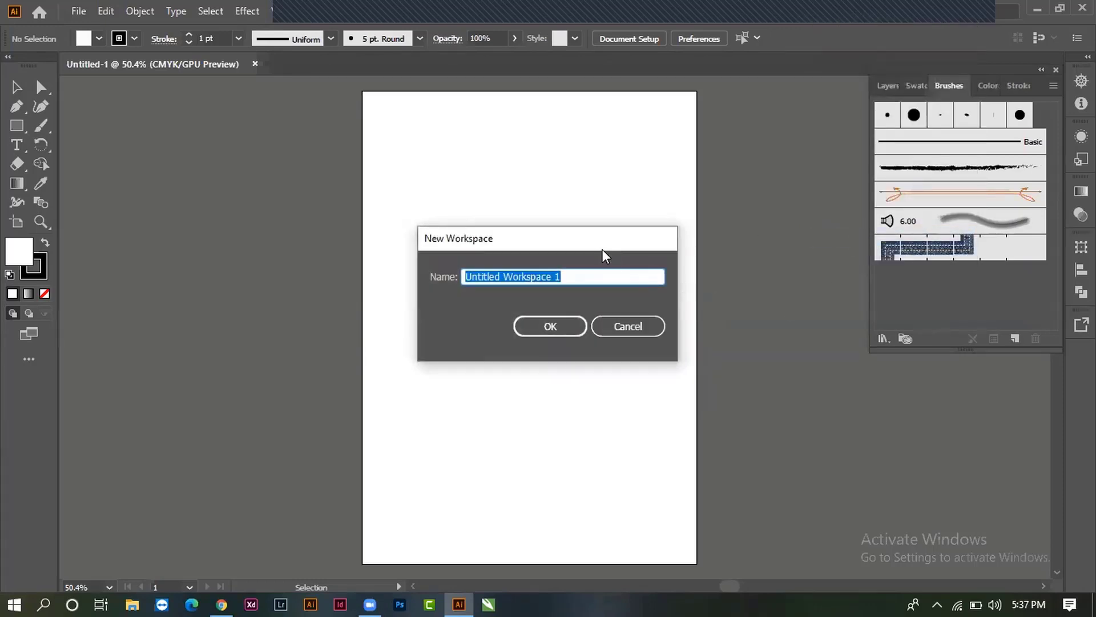
{"action": "left_click_drag", "start_coordinate": [603, 250], "coordinate": [657, 212]}
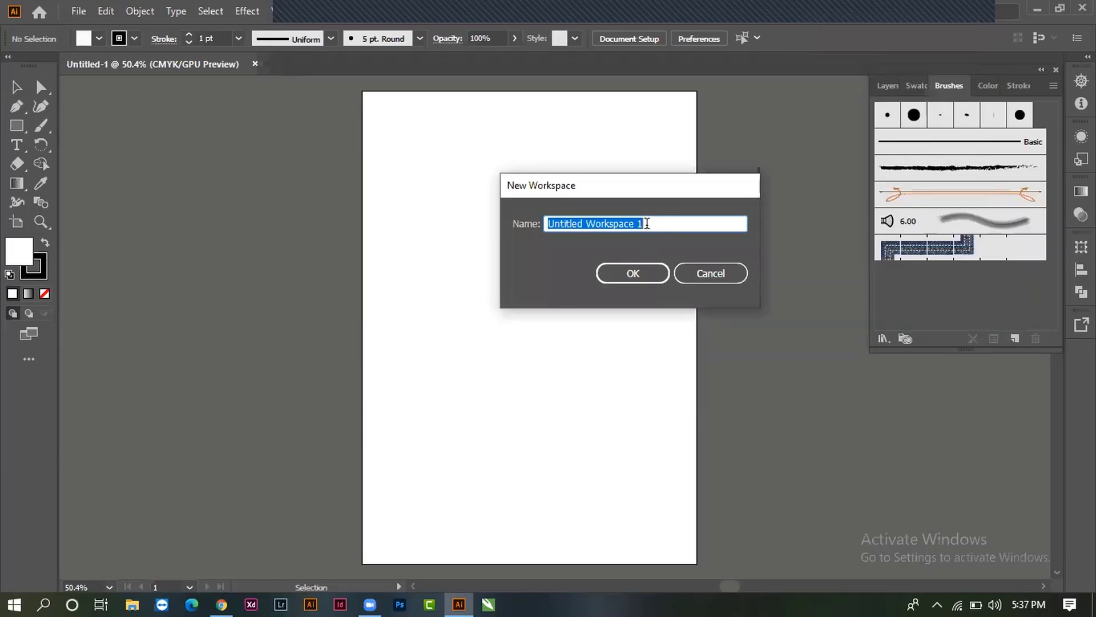
{"action": "left_click", "coordinate": [661, 226]}
{"action": "type", "text": "first c"}
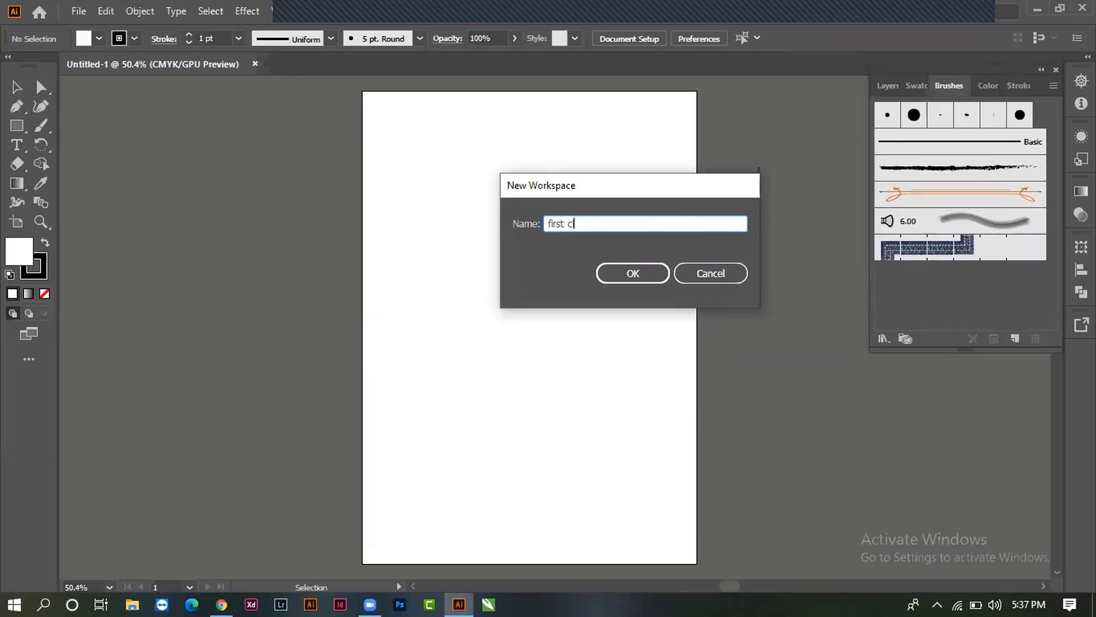
{"action": "type", "text": "lass"}
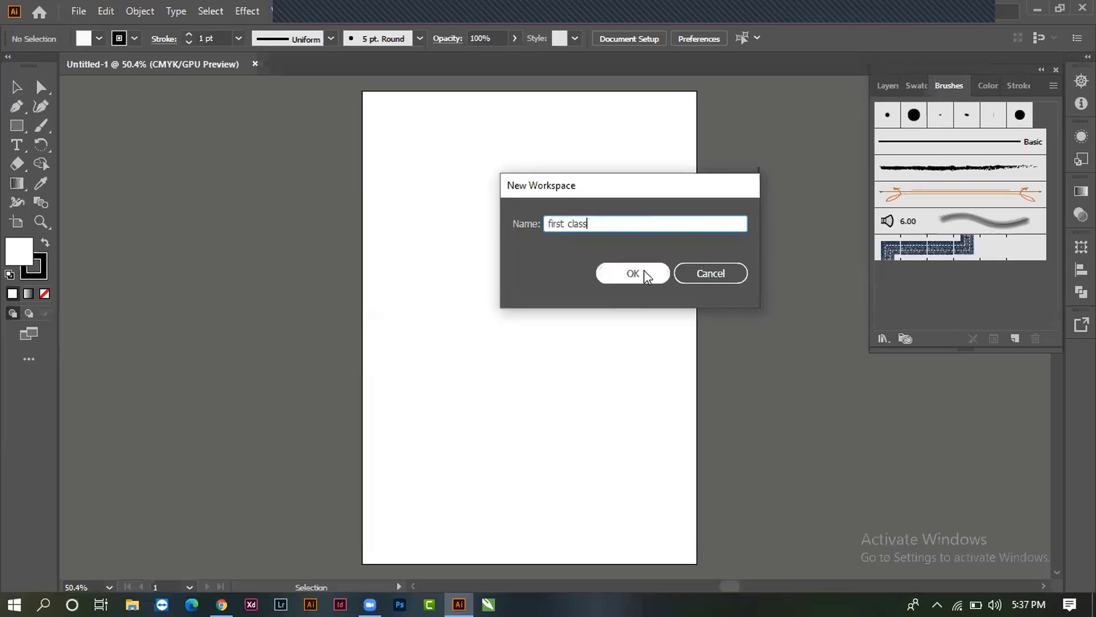
{"action": "left_click", "coordinate": [635, 273]}
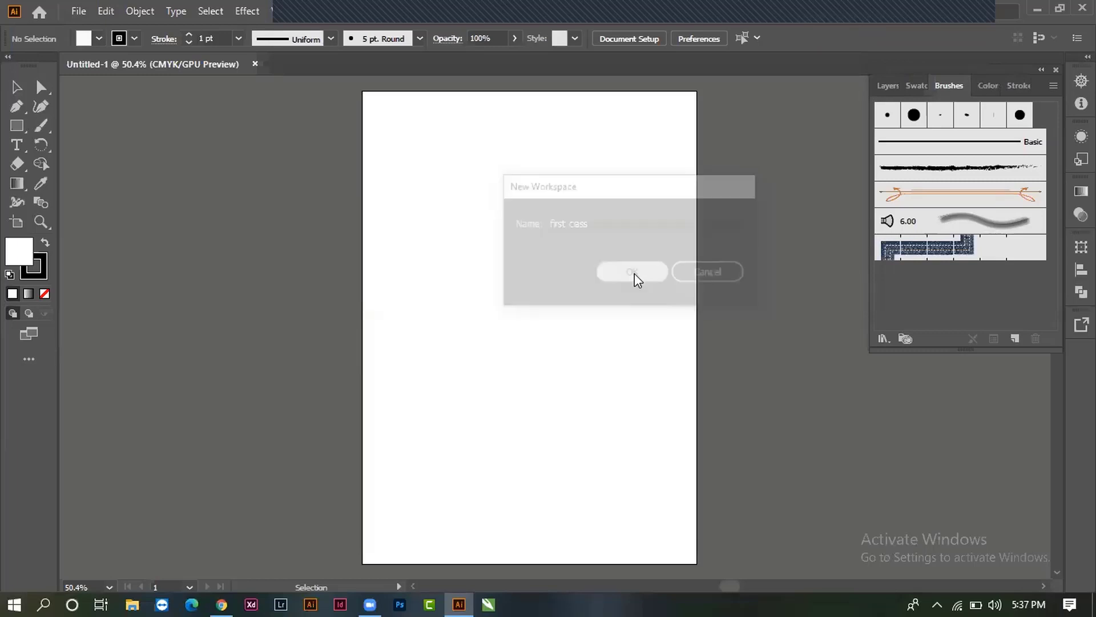
{"action": "left_click", "coordinate": [865, 12]}
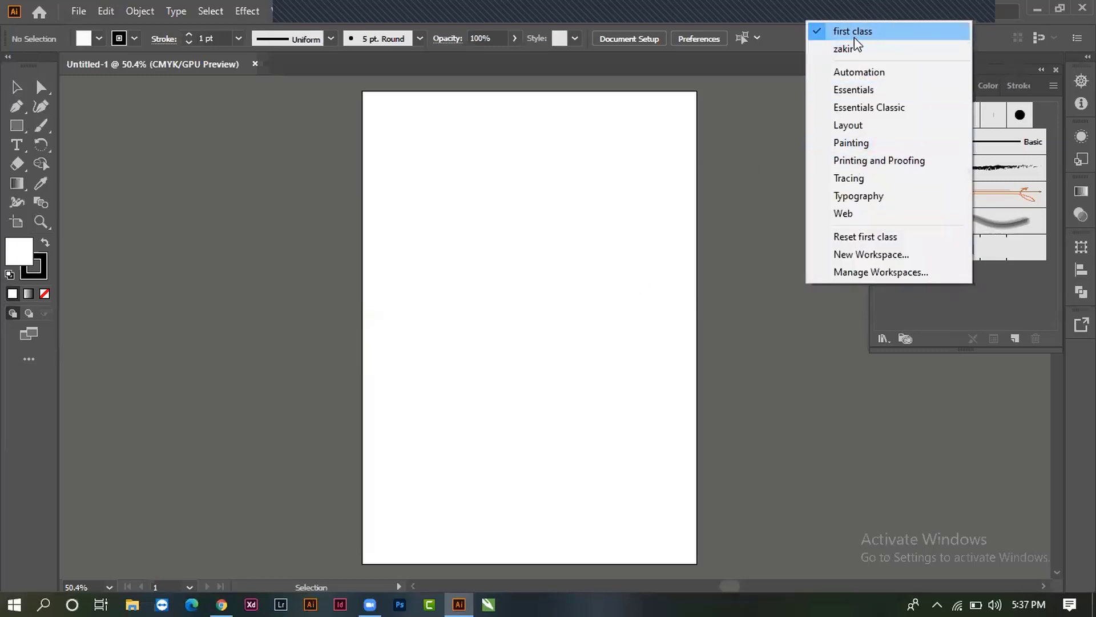
{"action": "left_click", "coordinate": [848, 51]}
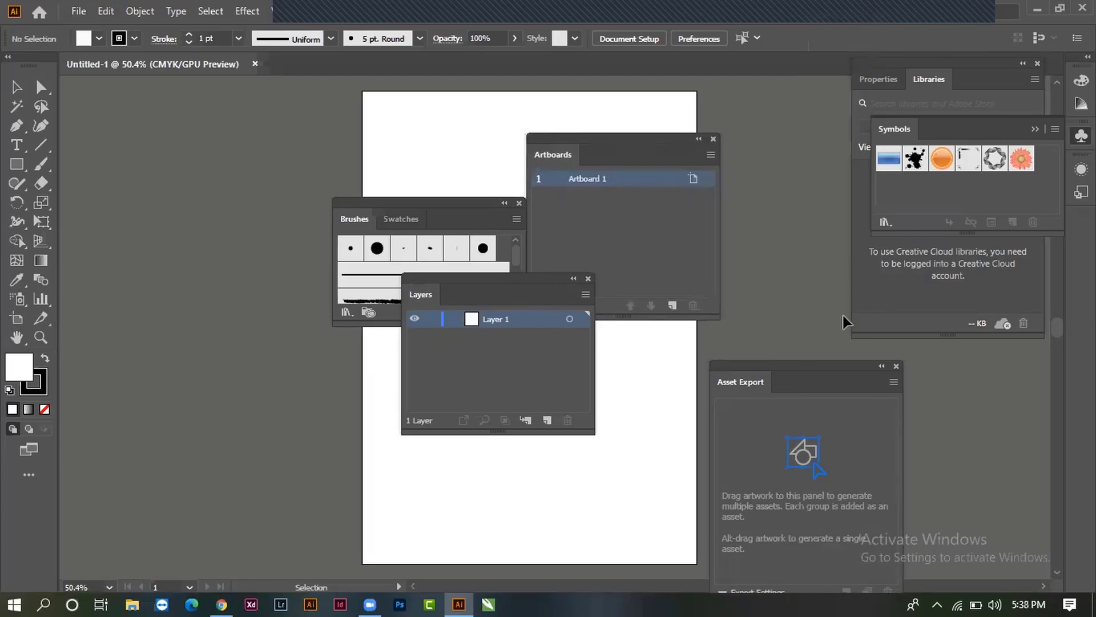
Step: Switch the workspace back to 'first class'
{"action": "left_click", "coordinate": [852, 12]}
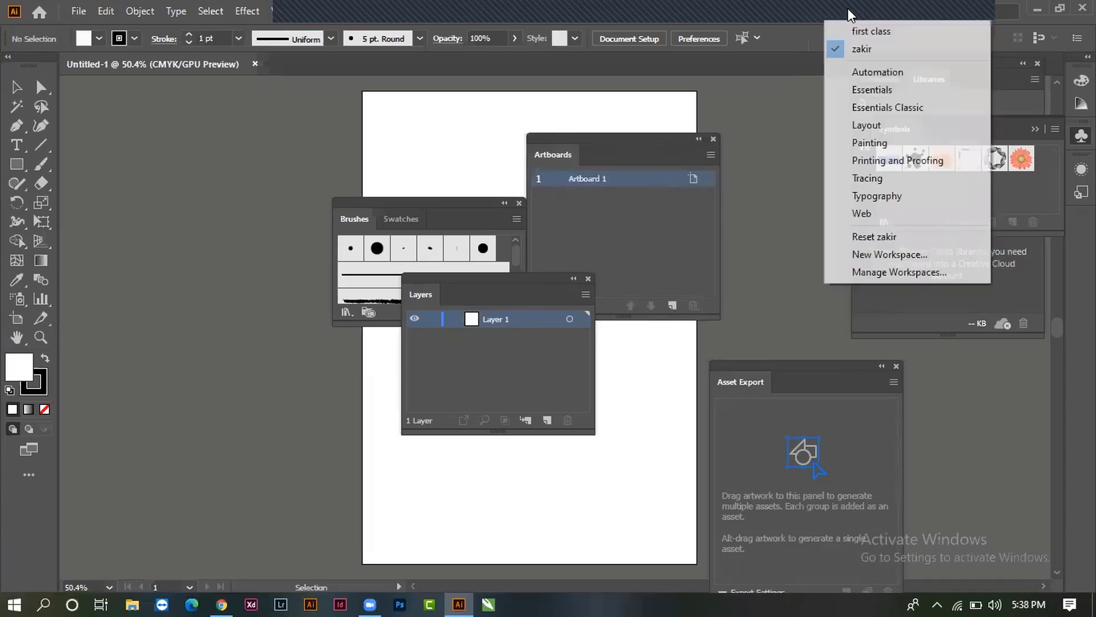
{"action": "left_click", "coordinate": [873, 32]}
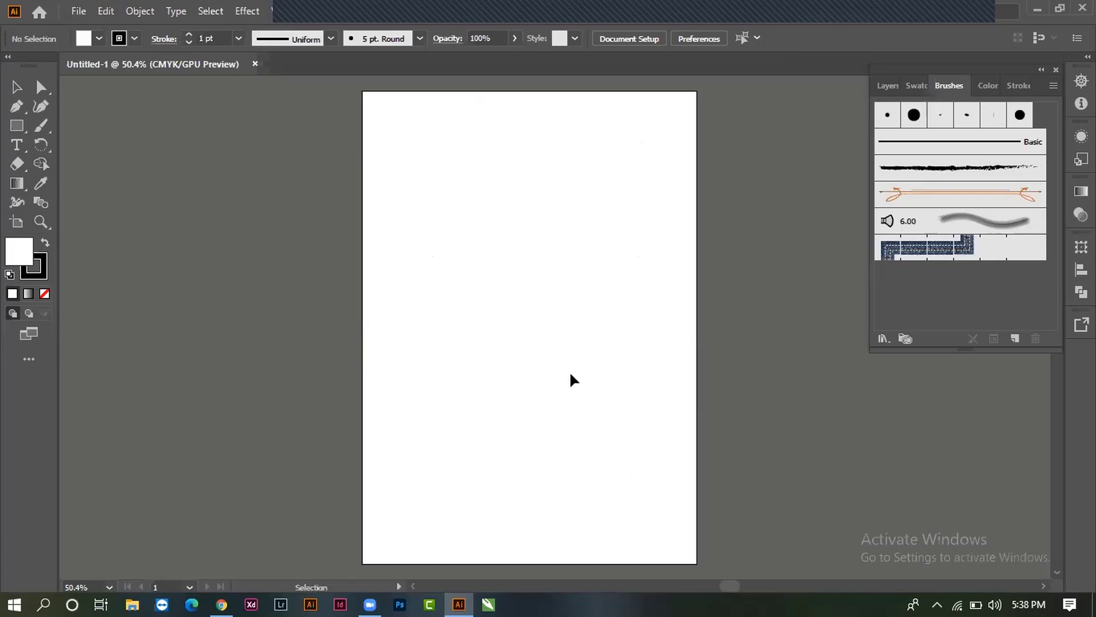
{"action": "mouse_move", "coordinate": [364, 384]}
{"action": "left_mouse_down"}
{"action": "mouse_move", "coordinate": [815, 316]}
{"action": "mouse_move", "coordinate": [230, 267]}
{"action": "mouse_move", "coordinate": [607, 434]}
{"action": "mouse_move", "coordinate": [555, 340]}
{"action": "mouse_move", "coordinate": [353, 445]}
{"action": "mouse_move", "coordinate": [675, 292]}
{"action": "mouse_move", "coordinate": [380, 504]}
{"action": "mouse_move", "coordinate": [751, 323]}
{"action": "mouse_move", "coordinate": [436, 404]}
{"action": "mouse_move", "coordinate": [426, 397]}
{"action": "mouse_move", "coordinate": [637, 384]}
{"action": "left_mouse_up"}
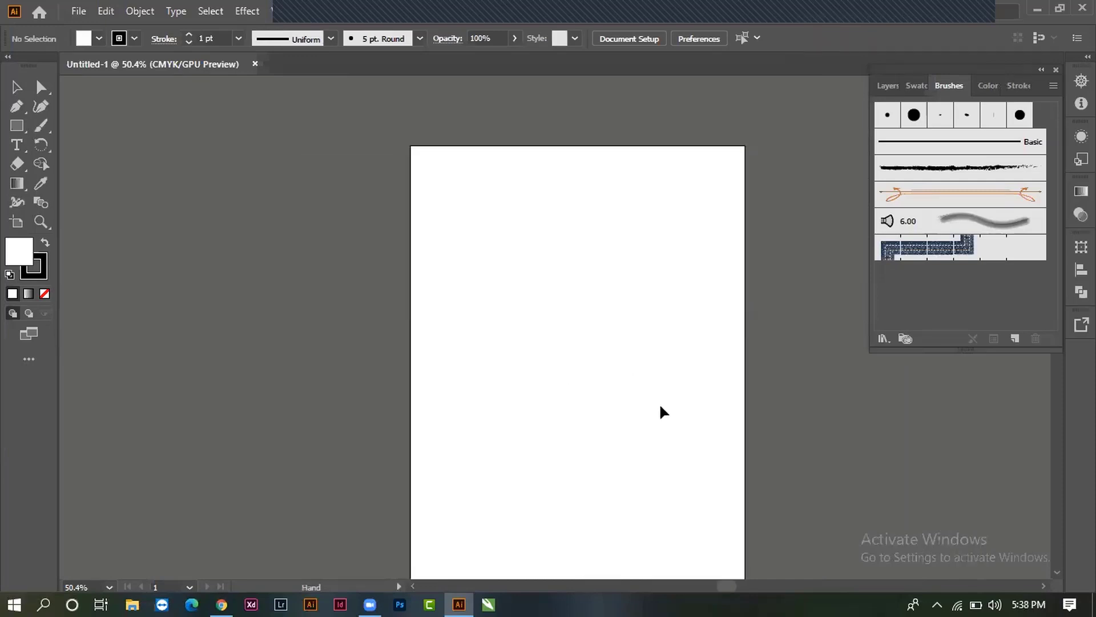
{"action": "left_click", "coordinate": [582, 345], "text": "alt"}
{"action": "mouse_move", "coordinate": [580, 343]}
{"action": "left_mouse_down"}
{"action": "mouse_move", "coordinate": [242, 369]}
{"action": "mouse_move", "coordinate": [505, 276]}
{"action": "mouse_move", "coordinate": [590, 294]}
{"action": "mouse_move", "coordinate": [657, 384]}
{"action": "mouse_move", "coordinate": [812, 502]}
{"action": "mouse_move", "coordinate": [768, 504]}
{"action": "mouse_move", "coordinate": [634, 419]}
{"action": "left_mouse_up"}
{"action": "key", "text": "z"}
{"action": "key", "text": "v"}
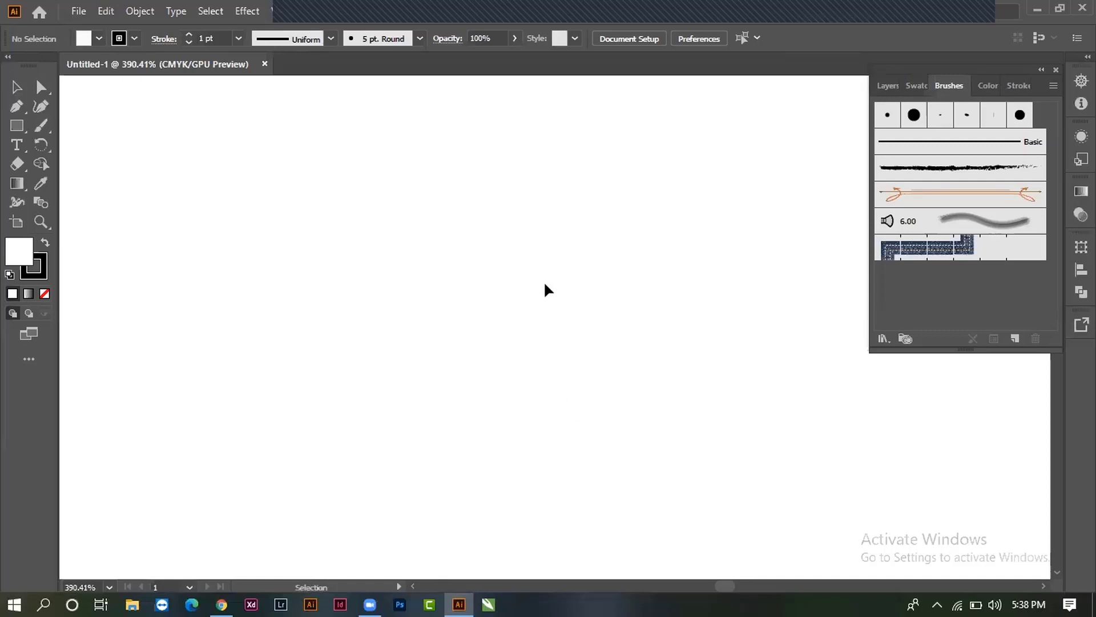
{"action": "key", "text": "space"}
{"action": "left_click_drag", "start_coordinate": [547, 304], "coordinate": [548, 386]}
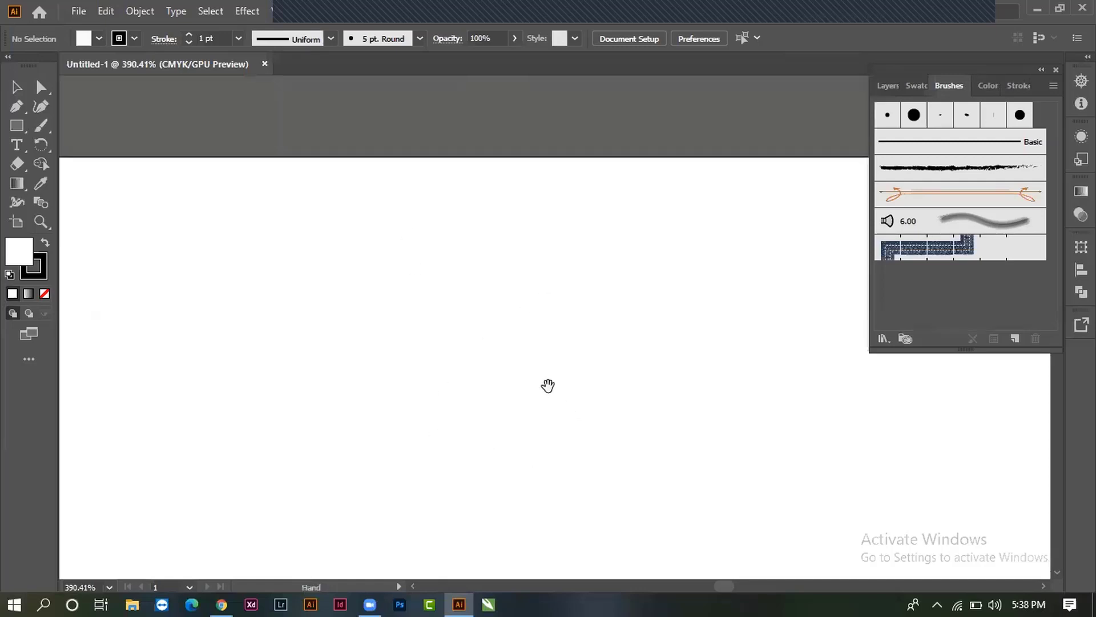
{"action": "mouse_move", "coordinate": [487, 401]}
{"action": "left_mouse_down"}
{"action": "mouse_move", "coordinate": [658, 415]}
{"action": "mouse_move", "coordinate": [600, 443]}
{"action": "mouse_move", "coordinate": [443, 445]}
{"action": "mouse_move", "coordinate": [660, 374]}
{"action": "mouse_move", "coordinate": [601, 438]}
{"action": "mouse_move", "coordinate": [609, 281]}
{"action": "mouse_move", "coordinate": [553, 388]}
{"action": "mouse_move", "coordinate": [545, 201]}
{"action": "mouse_move", "coordinate": [668, 331]}
{"action": "mouse_move", "coordinate": [472, 421]}
{"action": "mouse_move", "coordinate": [558, 361]}
{"action": "mouse_move", "coordinate": [577, 384]}
{"action": "mouse_move", "coordinate": [550, 465]}
{"action": "mouse_move", "coordinate": [624, 428]}
{"action": "mouse_move", "coordinate": [472, 303]}
{"action": "mouse_move", "coordinate": [257, 171]}
{"action": "left_mouse_up"}
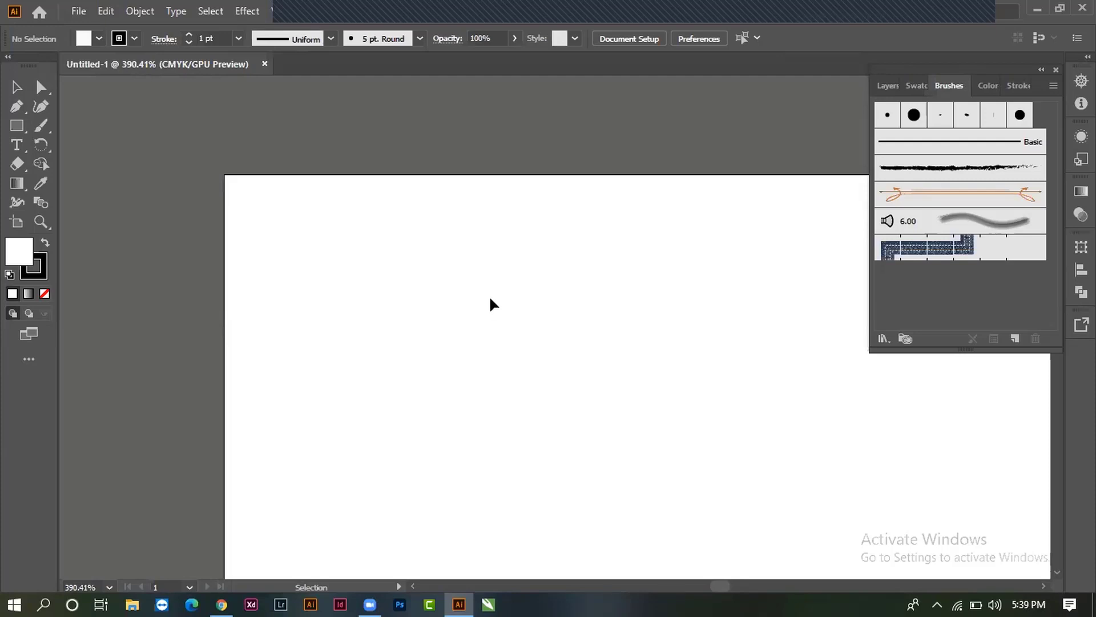
{"action": "key", "text": "ctrl+0"}
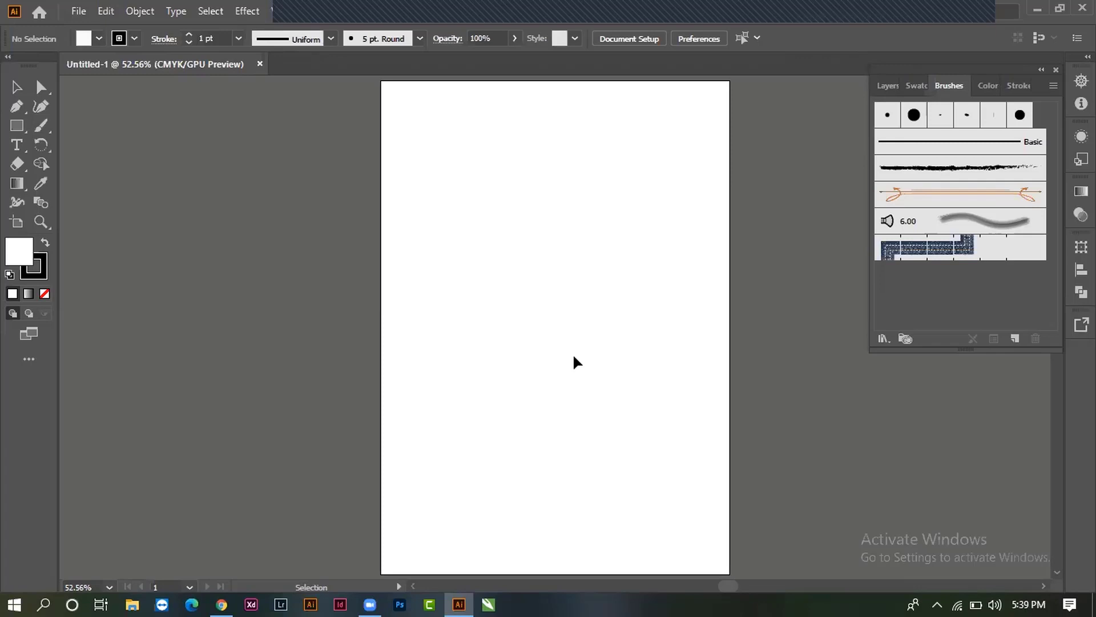
{"action": "key", "text": "ctrl+minus"}
{"action": "key", "text": "ctrl+minus"}
{"action": "key", "text": "ctrl+minus"}
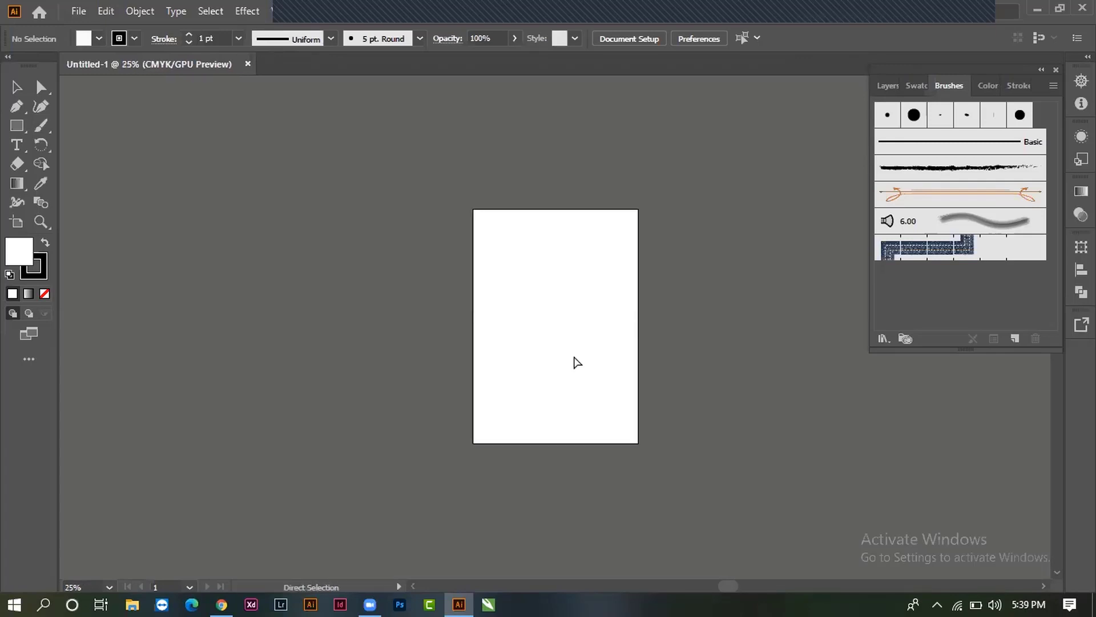
{"action": "key", "text": "ctrl+minus"}
{"action": "key", "text": "ctrl+minus"}
{"action": "key", "text": "ctrl+minus"}
{"action": "key", "text": "ctrl+minus"}
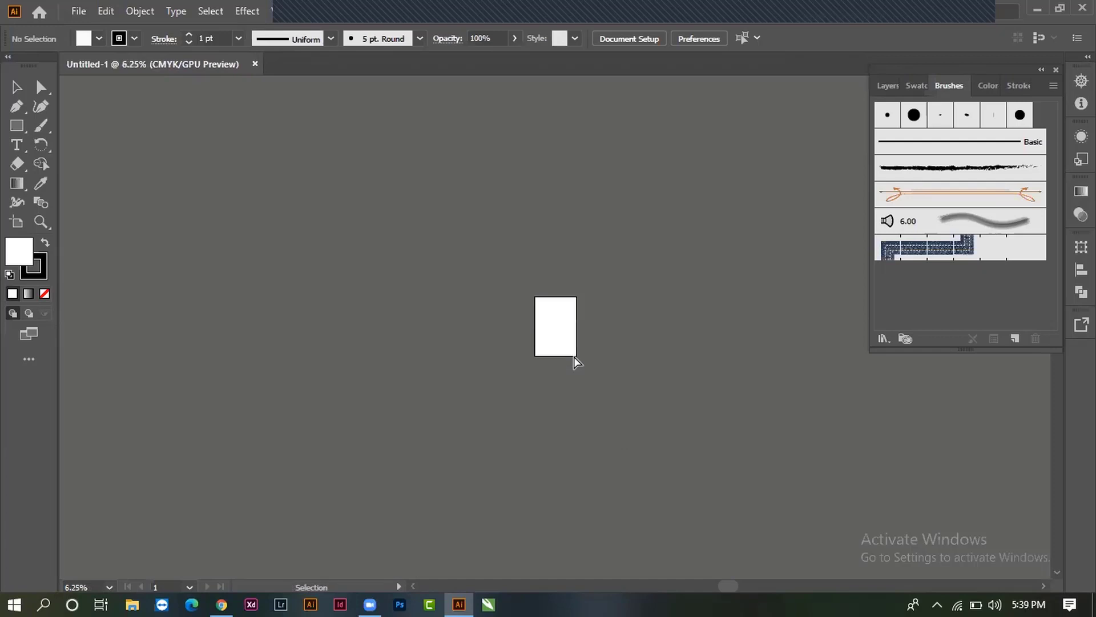
{"action": "key", "text": "ctrl+plus"}
{"action": "key", "text": "ctrl+plus"}
{"action": "key", "text": "ctrl+plus"}
{"action": "key", "text": "ctrl+plus"}
{"action": "key", "text": "ctrl+plus"}
{"action": "key", "text": "ctrl+plus"}
{"action": "key", "text": "ctrl+plus"}
{"action": "key", "text": "ctrl+plus"}
{"action": "key", "text": "ctrl+plus"}
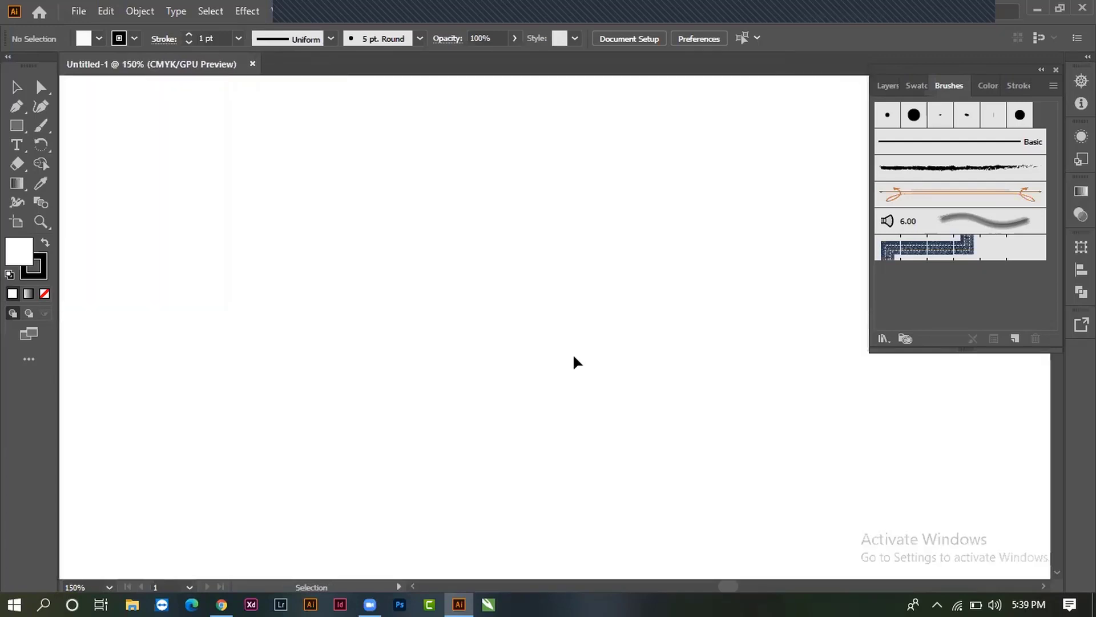
{"action": "key", "text": "ctrl+minus"}
{"action": "key", "text": "ctrl+minus"}
{"action": "key", "text": "ctrl+minus"}
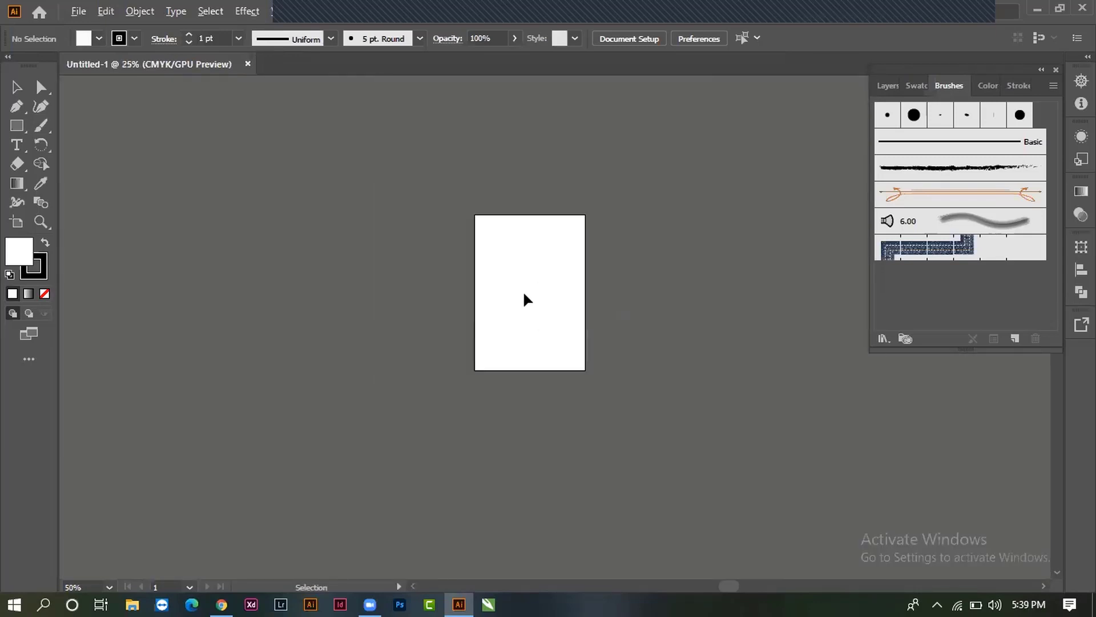
{"action": "scroll", "coordinate": [523, 290], "scroll_direction": "up", "scroll_amount": 2}
{"action": "scroll", "coordinate": [522, 290], "scroll_direction": "up", "scroll_amount": 2}
{"action": "scroll", "coordinate": [523, 290], "scroll_direction": "down", "scroll_amount": 6}
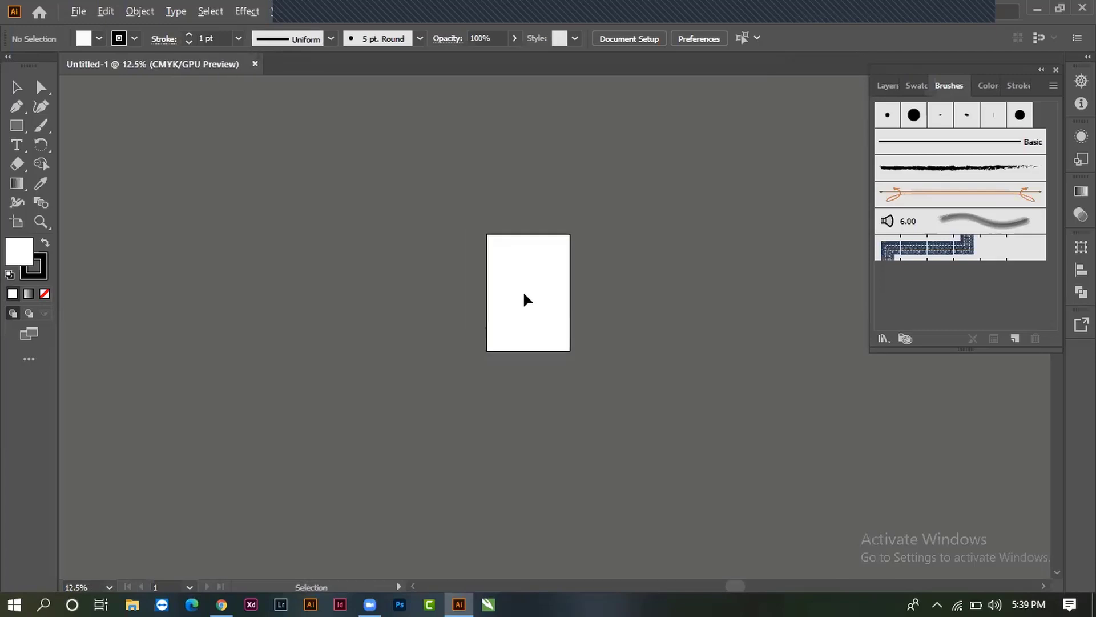
{"action": "scroll", "coordinate": [523, 290], "scroll_direction": "up", "scroll_amount": 6}
{"action": "scroll", "coordinate": [523, 290], "scroll_direction": "down", "scroll_amount": 6}
{"action": "scroll", "coordinate": [523, 290], "scroll_direction": "up", "scroll_amount": 5}
{"action": "scroll", "coordinate": [523, 290], "scroll_direction": "down", "scroll_amount": 5}
{"action": "scroll", "coordinate": [523, 290], "scroll_direction": "up", "scroll_amount": 5}
{"action": "scroll", "coordinate": [522, 290], "scroll_direction": "down", "scroll_amount": 4}
{"action": "scroll", "coordinate": [524, 294], "scroll_direction": "down", "scroll_amount": 1}
{"action": "scroll", "coordinate": [524, 298], "scroll_direction": "up", "scroll_amount": 3}
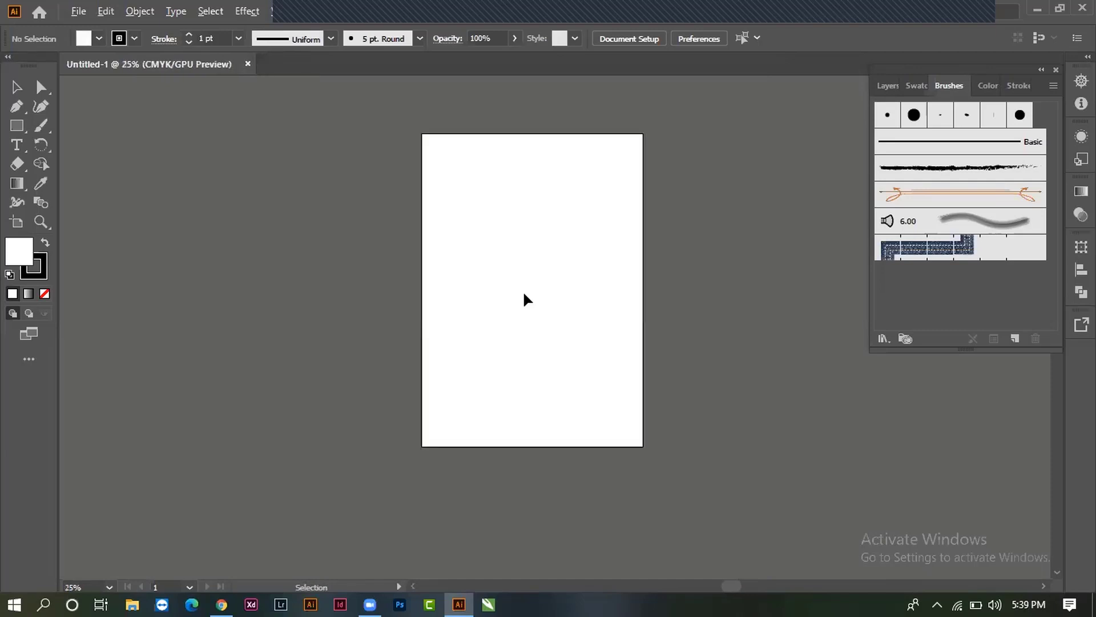
{"action": "scroll", "coordinate": [524, 298], "scroll_direction": "up", "scroll_amount": 1}
{"action": "scroll", "coordinate": [524, 298], "scroll_direction": "down", "scroll_amount": 2}
{"action": "scroll", "coordinate": [524, 298], "scroll_direction": "up", "scroll_amount": 2}
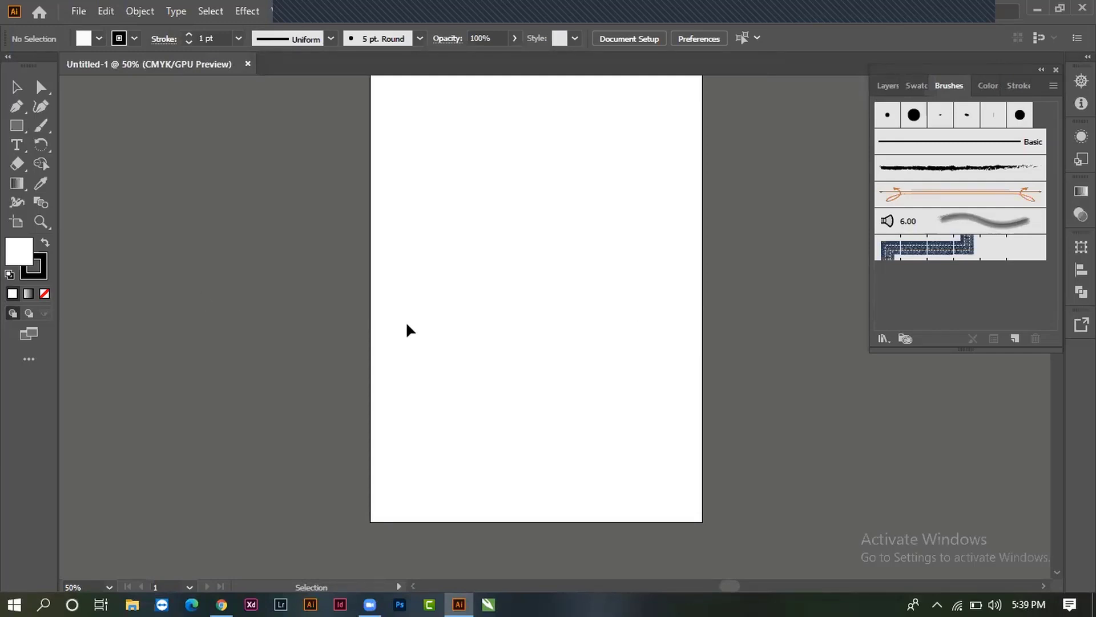
{"action": "key", "text": "z"}
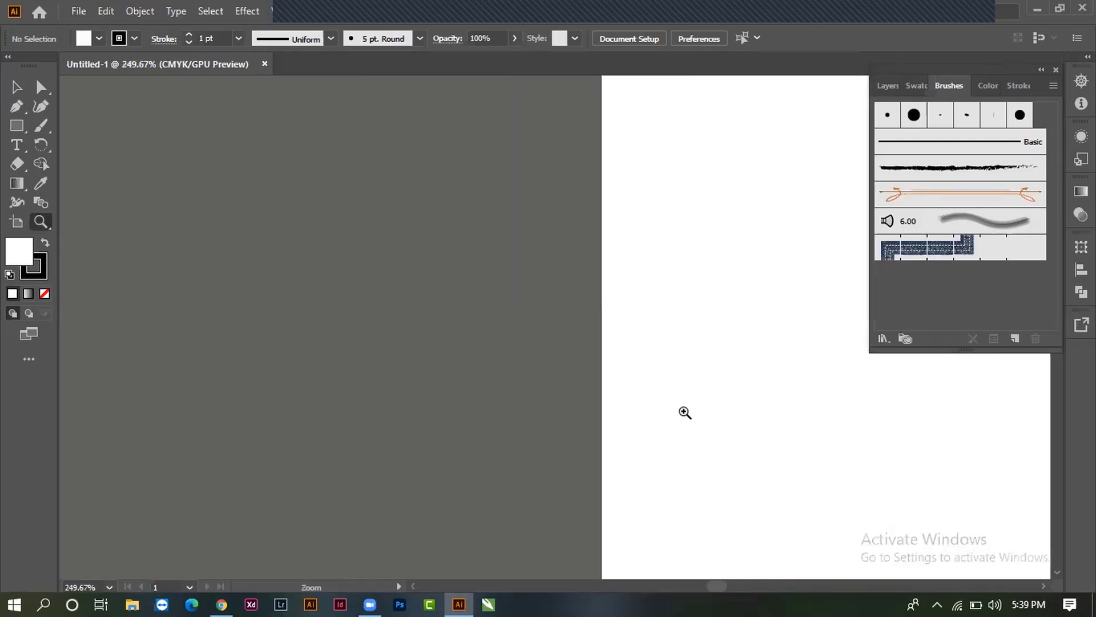
{"action": "left_click_drag", "start_coordinate": [562, 367], "coordinate": [684, 413]}
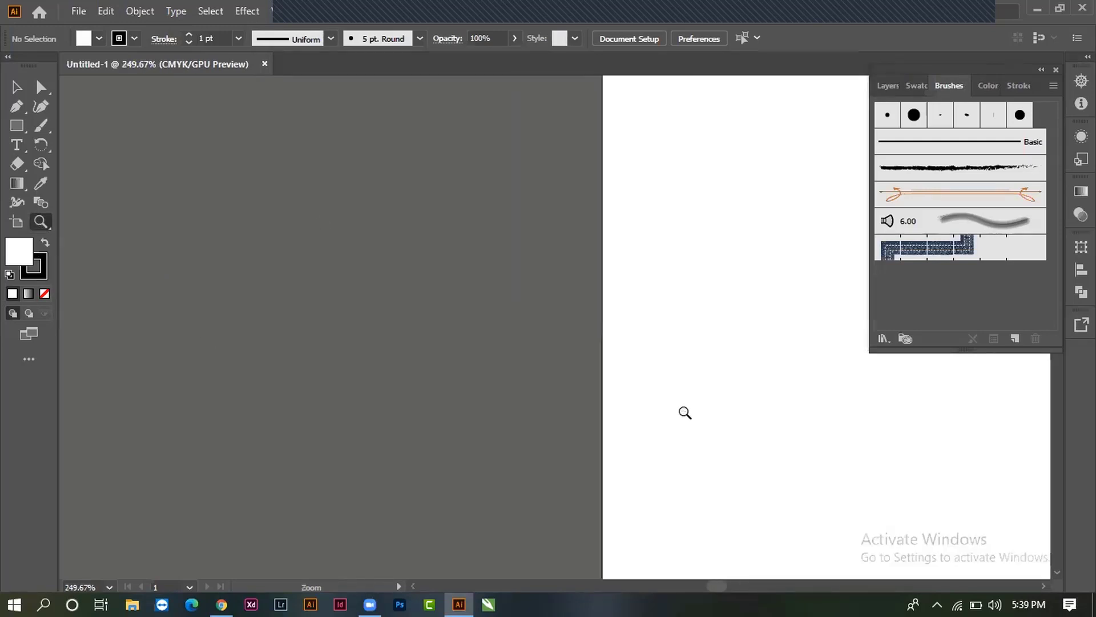
{"action": "mouse_move", "coordinate": [719, 369]}
{"action": "left_mouse_down"}
{"action": "mouse_move", "coordinate": [523, 395]}
{"action": "mouse_move", "coordinate": [378, 373]}
{"action": "left_mouse_up"}
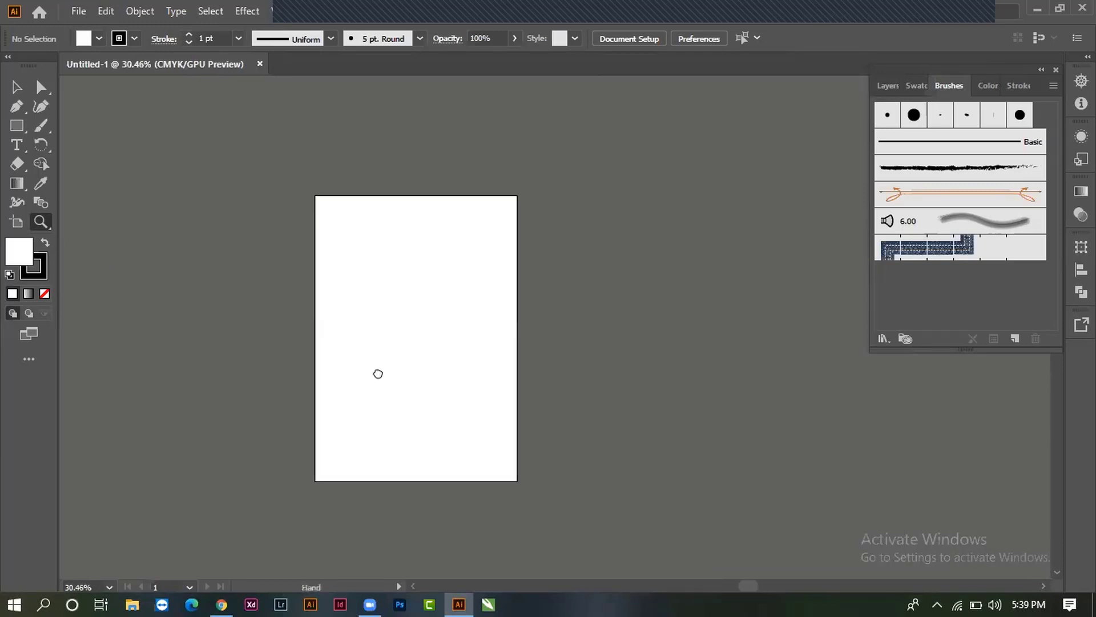
{"action": "left_click", "coordinate": [420, 320]}
{"action": "left_click", "coordinate": [591, 351]}
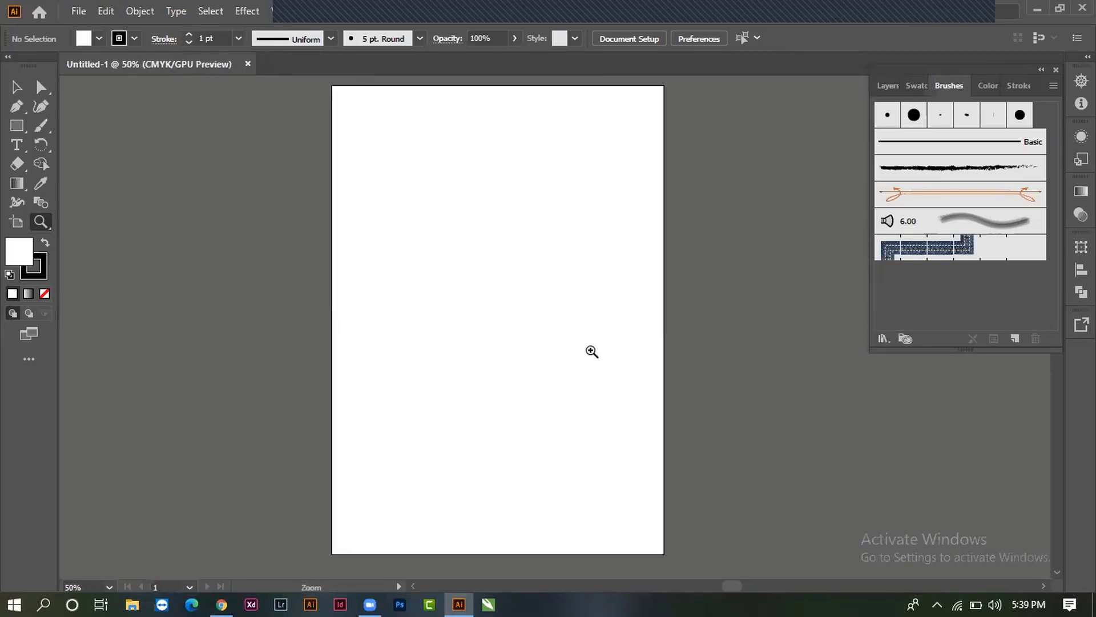
{"action": "left_click", "coordinate": [521, 326]}
{"action": "left_click", "coordinate": [497, 323], "text": "alt"}
{"action": "left_click", "coordinate": [618, 353], "text": "alt"}
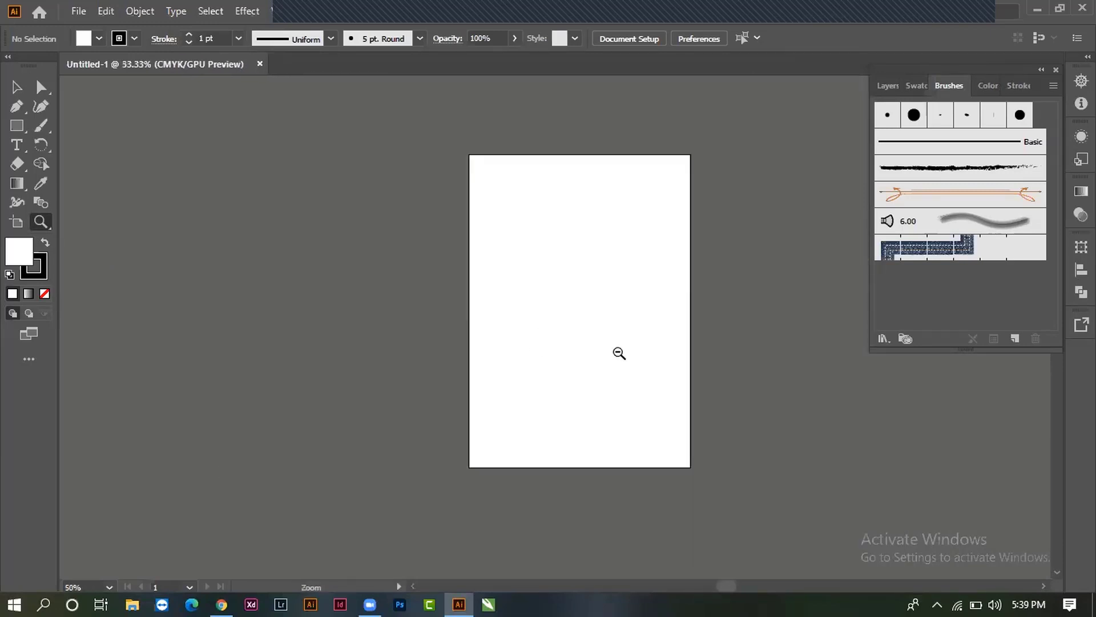
{"action": "left_click", "coordinate": [568, 330], "text": "alt"}
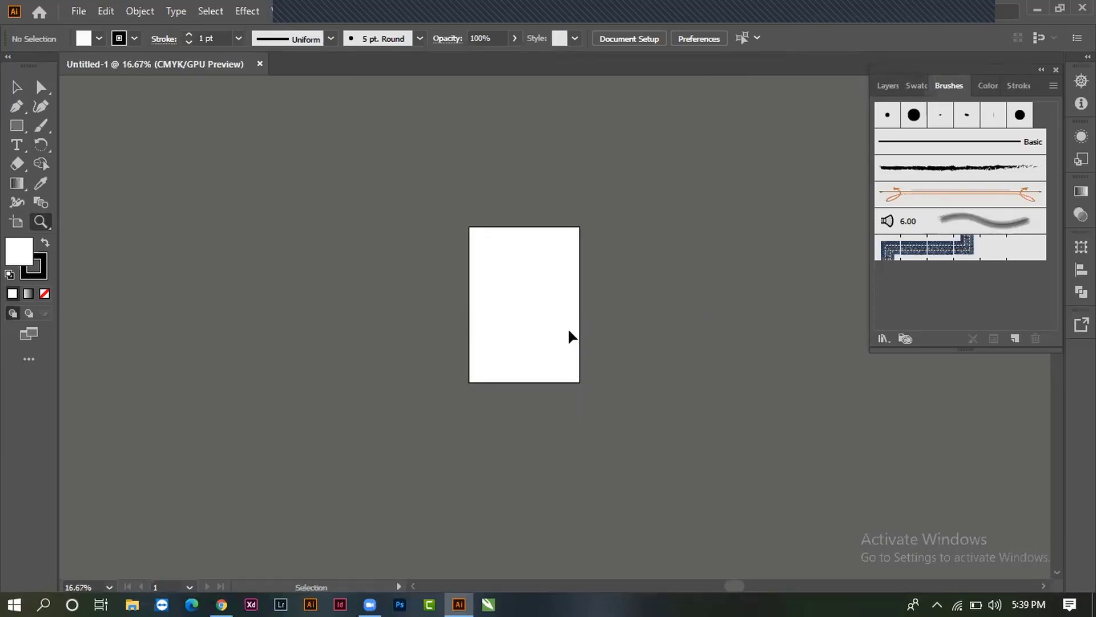
{"action": "key", "text": "ctrl+0"}
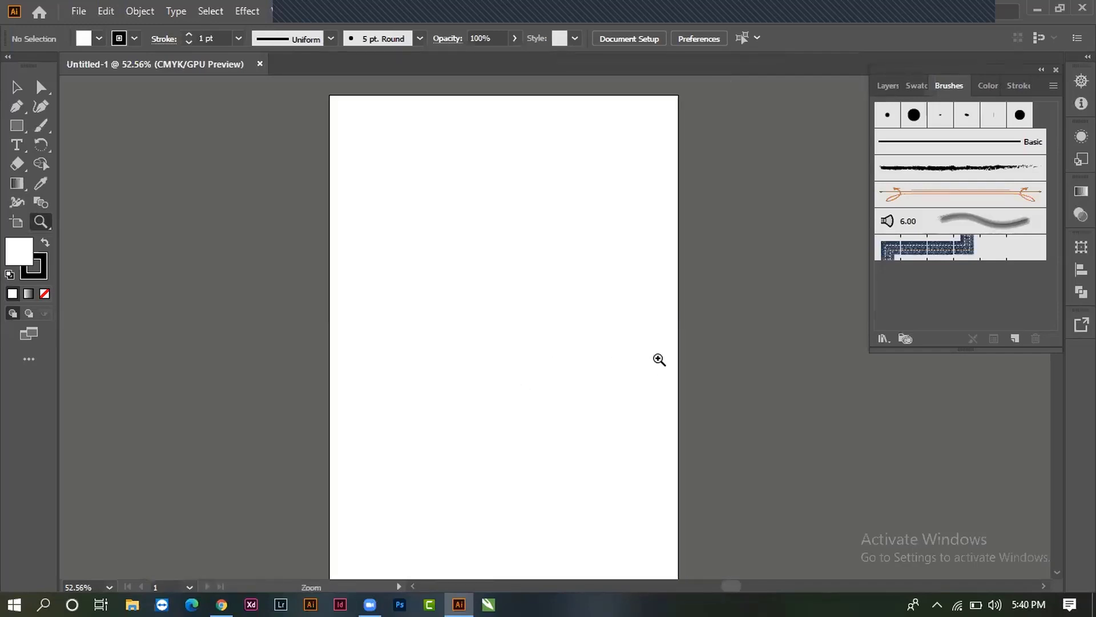
{"action": "left_click", "coordinate": [563, 367], "text": "alt"}
{"action": "left_click_drag", "start_coordinate": [558, 296], "coordinate": [581, 406]}
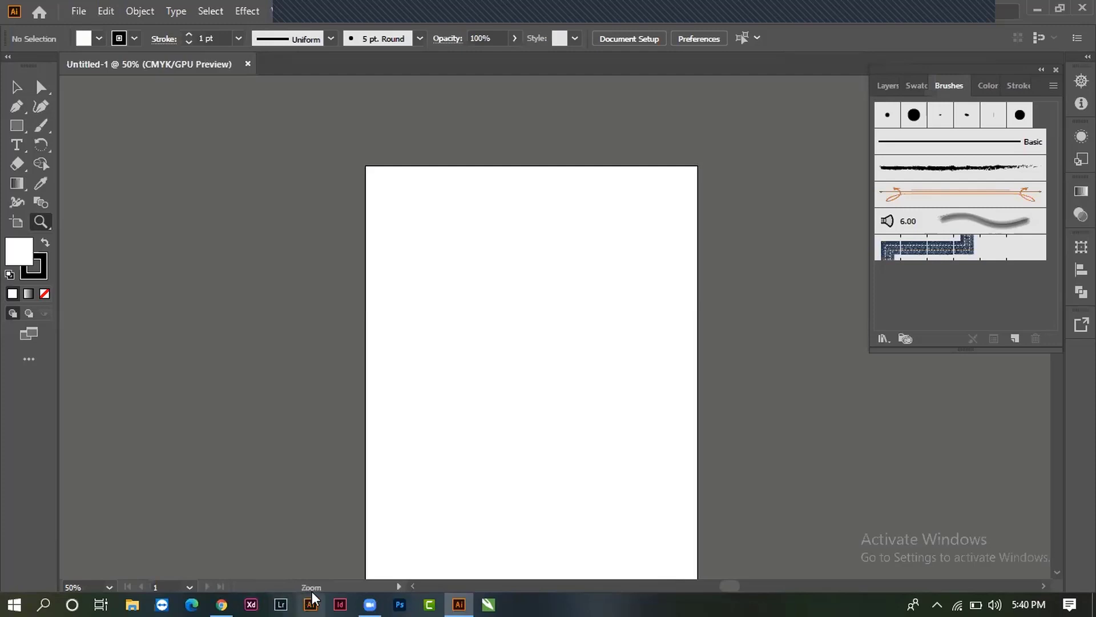
{"action": "key", "text": "ctrl"}
Step: Close Untitled-1 and create a new A4 document with 4 artboards
{"action": "key", "text": "ctrl+w"}
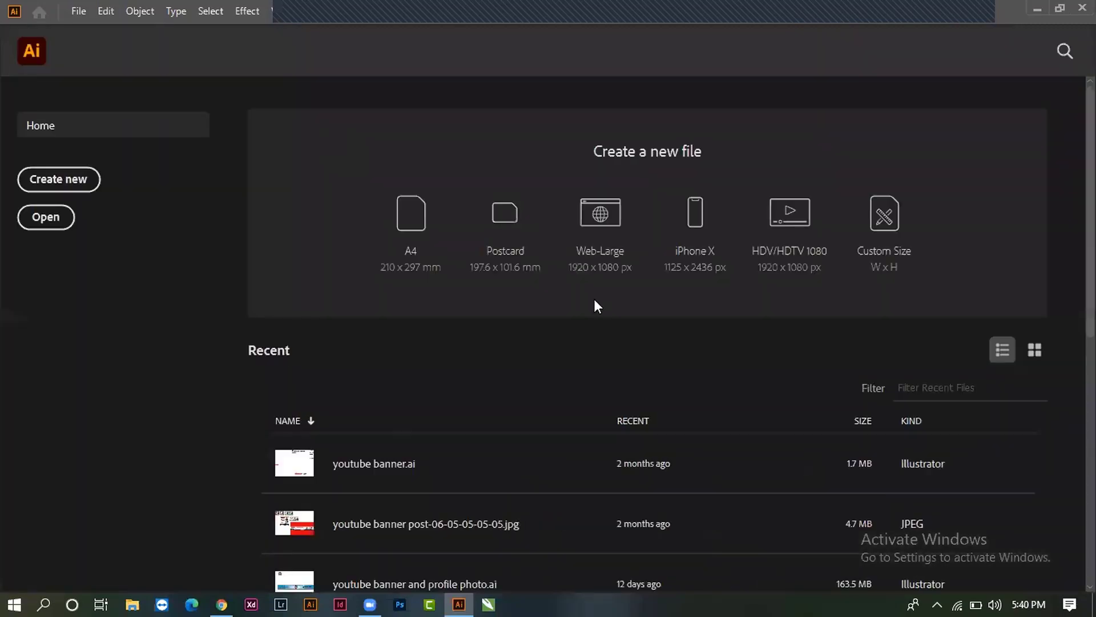
{"action": "left_click", "coordinate": [78, 13]}
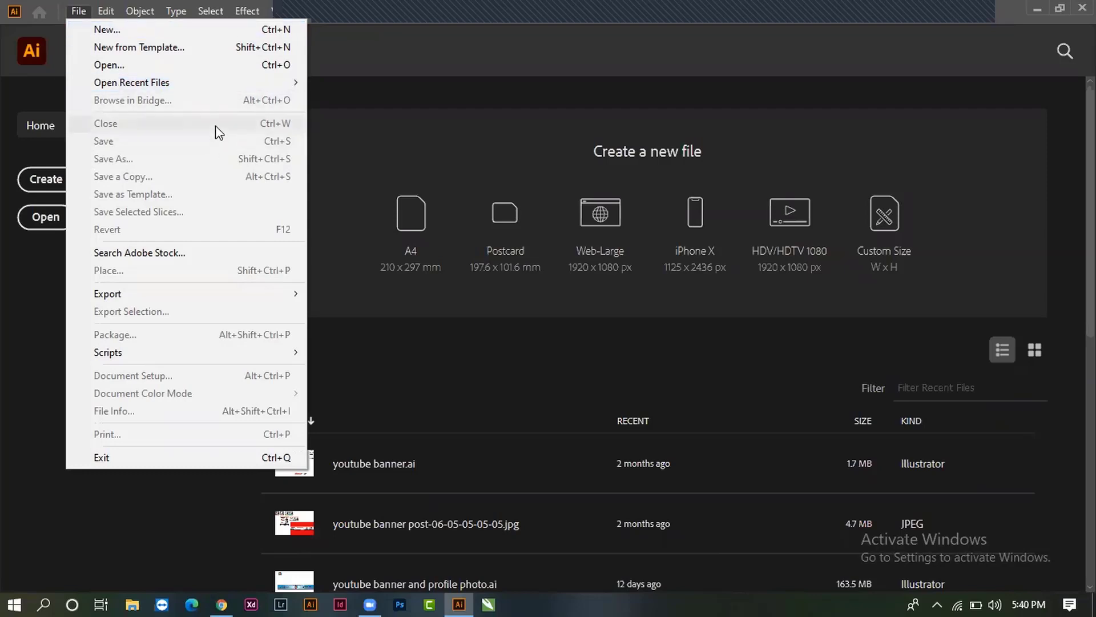
{"action": "left_click", "coordinate": [243, 30]}
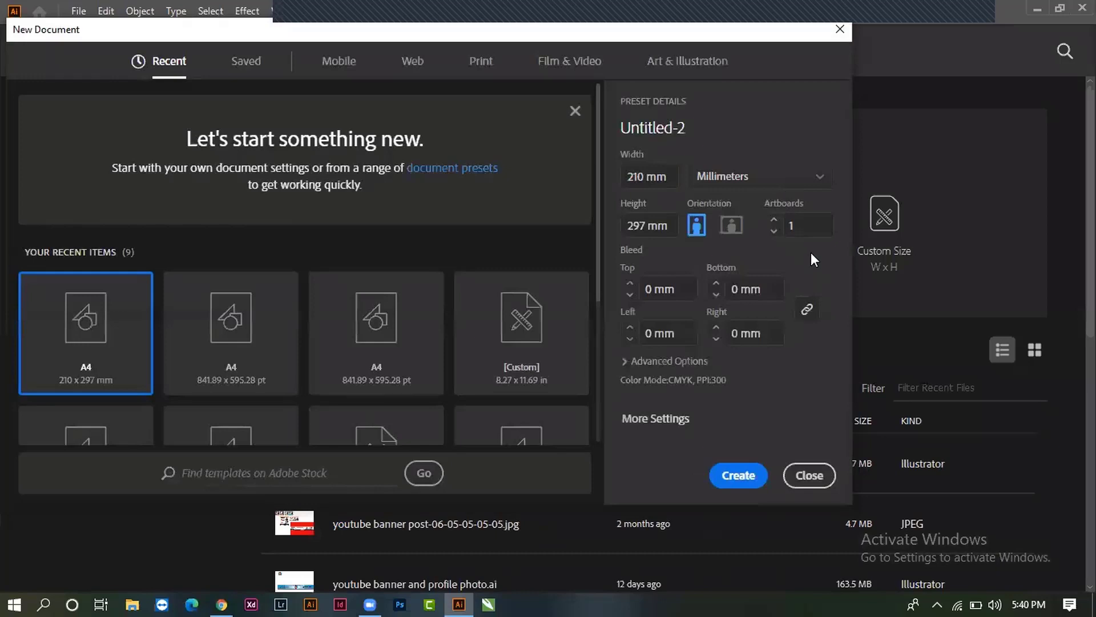
{"action": "left_click", "coordinate": [794, 226]}
{"action": "type", "text": "4"}
{"action": "left_click", "coordinate": [740, 475]}
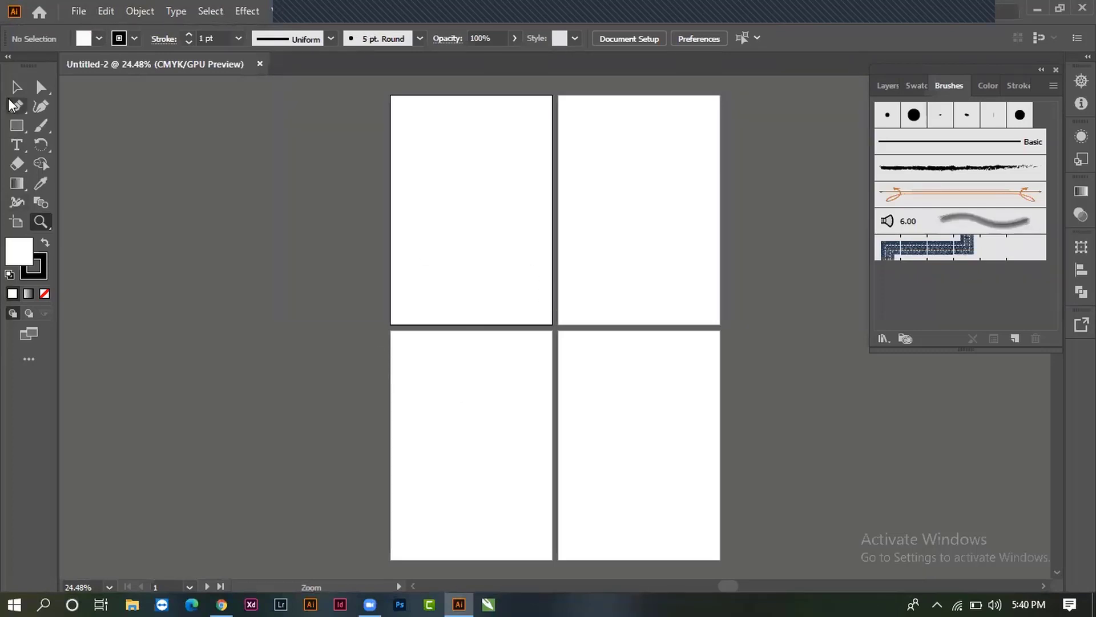
Step: With the Selection tool, click on the artboards to make each one active
{"action": "left_click", "coordinate": [17, 87]}
{"action": "left_click", "coordinate": [568, 317]}
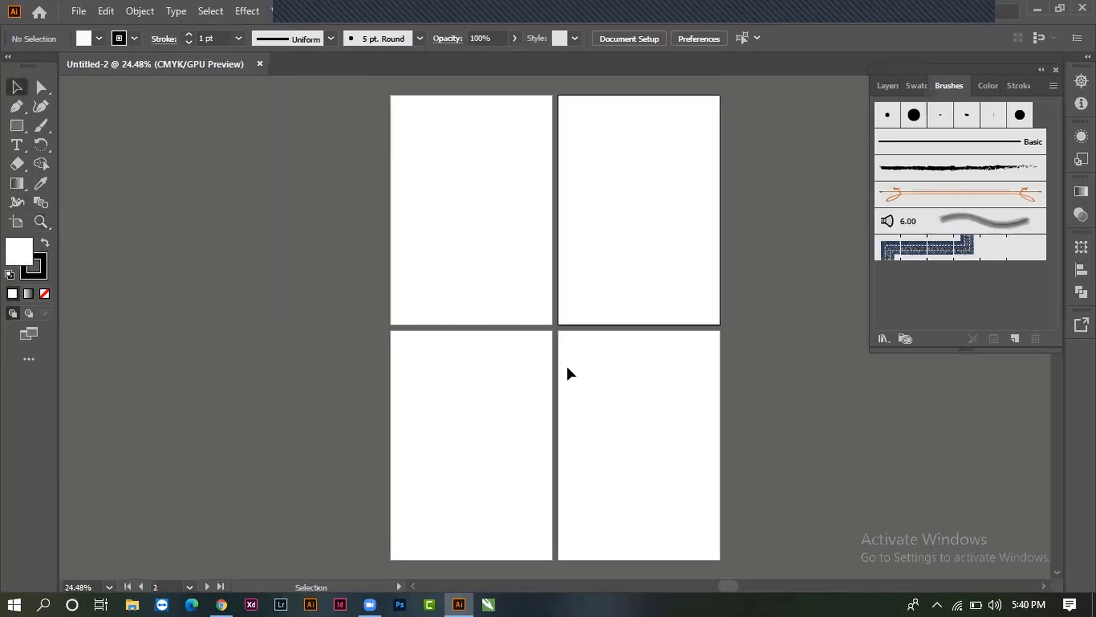
{"action": "left_click", "coordinate": [580, 411]}
{"action": "left_click", "coordinate": [588, 313]}
{"action": "left_click", "coordinate": [514, 354]}
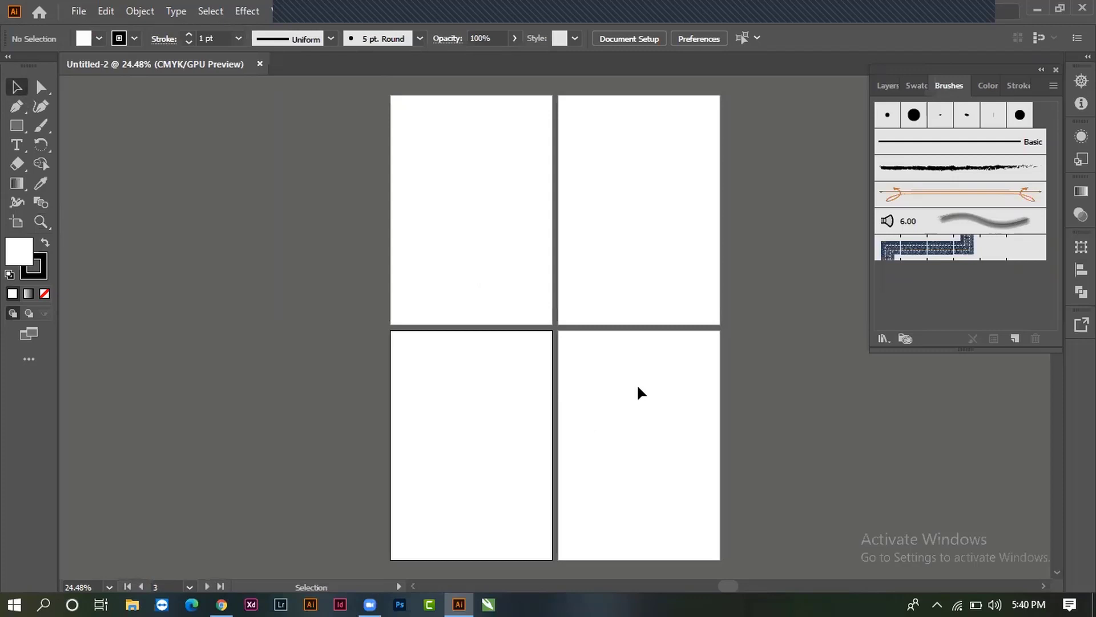
Step: With the Artboard tool, select each artboard in turn, ending on Artboard 4
{"action": "left_click", "coordinate": [17, 223]}
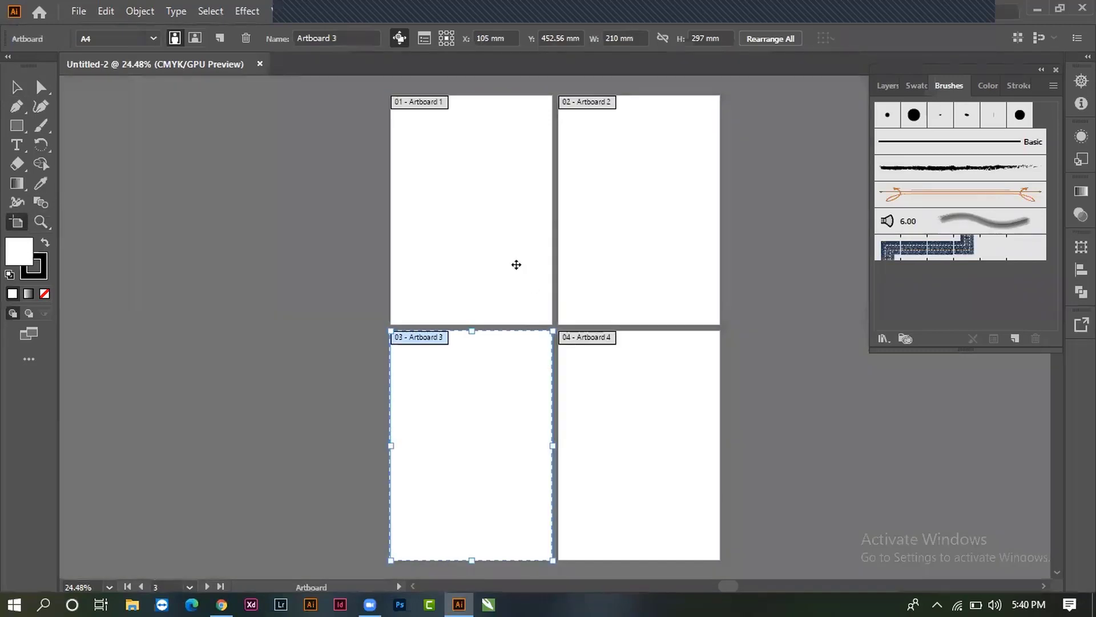
{"action": "left_click", "coordinate": [516, 264]}
{"action": "left_click", "coordinate": [503, 434]}
{"action": "left_click", "coordinate": [634, 229]}
{"action": "left_click", "coordinate": [602, 369]}
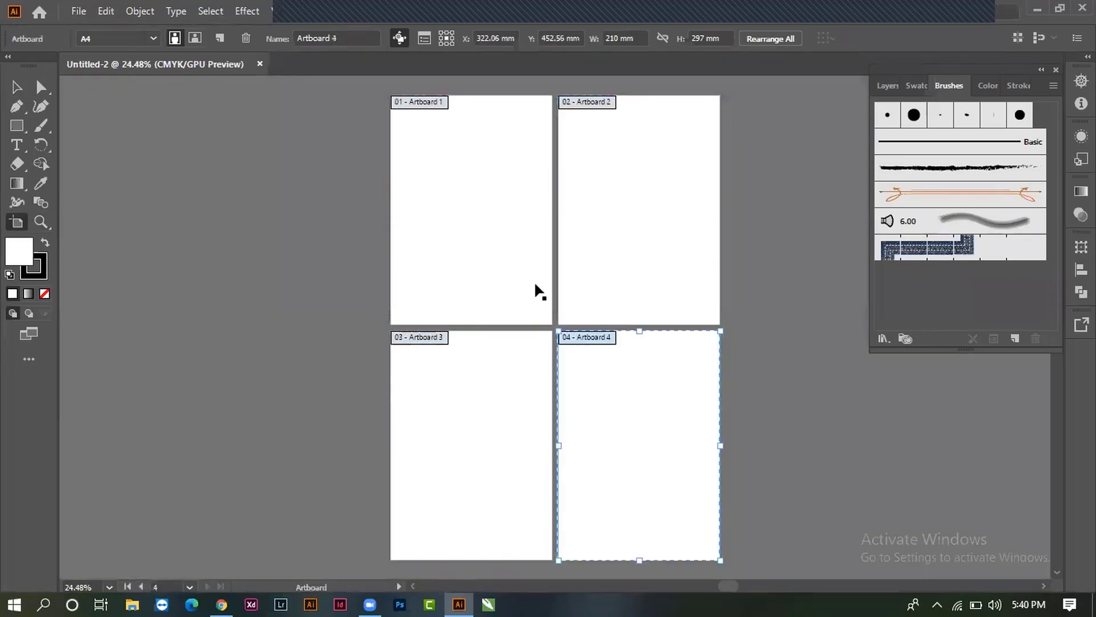
{"action": "left_click", "coordinate": [533, 285]}
{"action": "left_click", "coordinate": [523, 416]}
{"action": "left_click", "coordinate": [610, 372]}
{"action": "left_click", "coordinate": [628, 240]}
{"action": "left_click", "coordinate": [478, 269]}
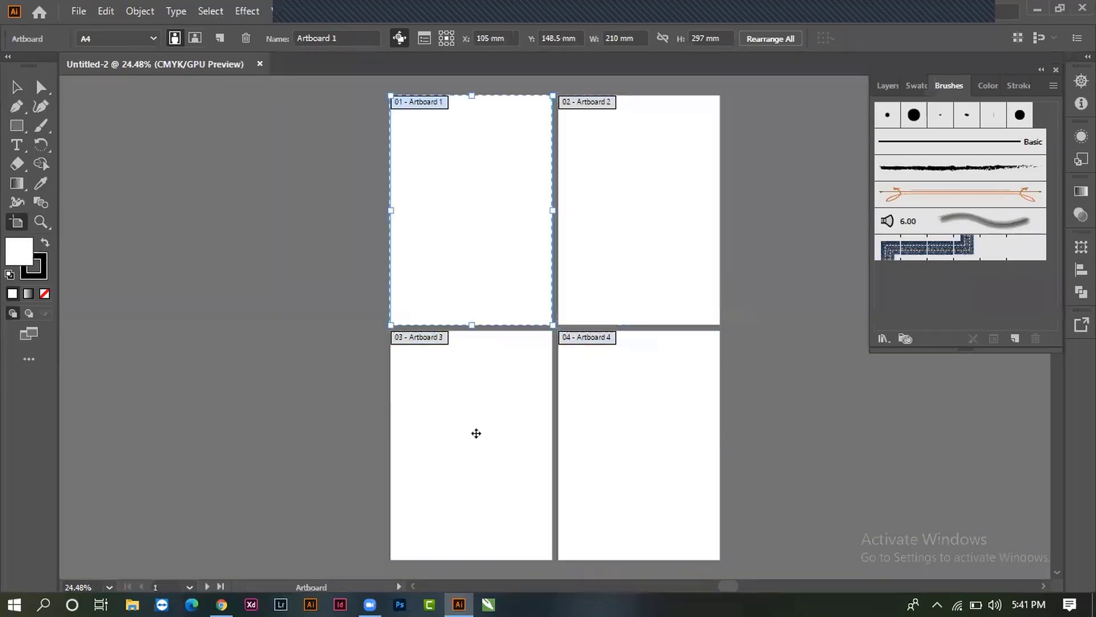
{"action": "left_click", "coordinate": [475, 433]}
{"action": "left_click", "coordinate": [600, 433]}
{"action": "left_click", "coordinate": [771, 443]}
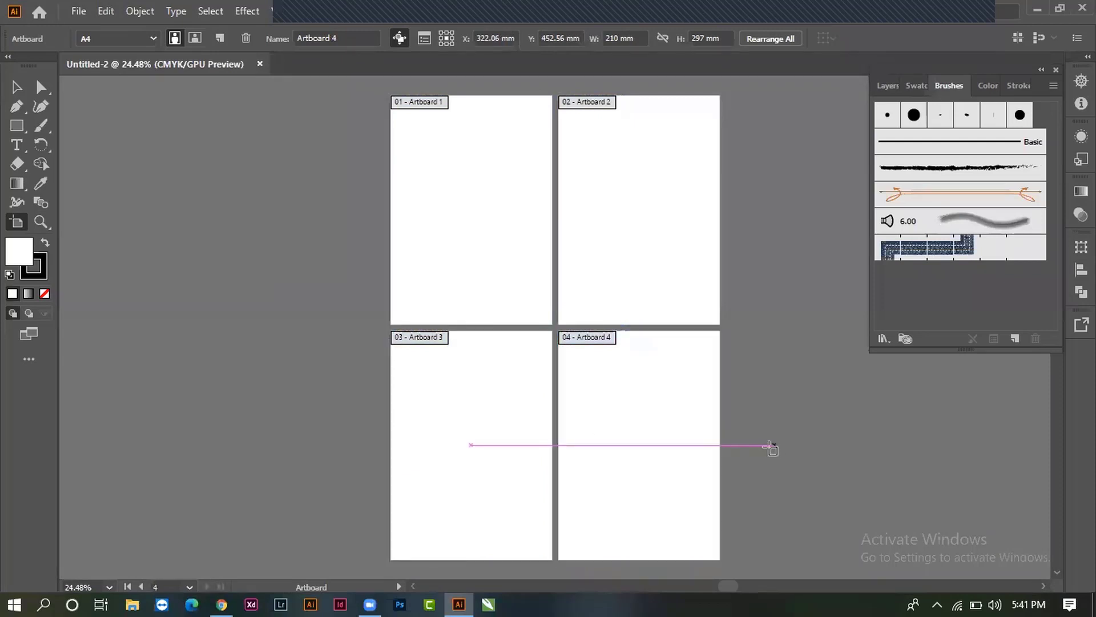
{"action": "left_click", "coordinate": [658, 443]}
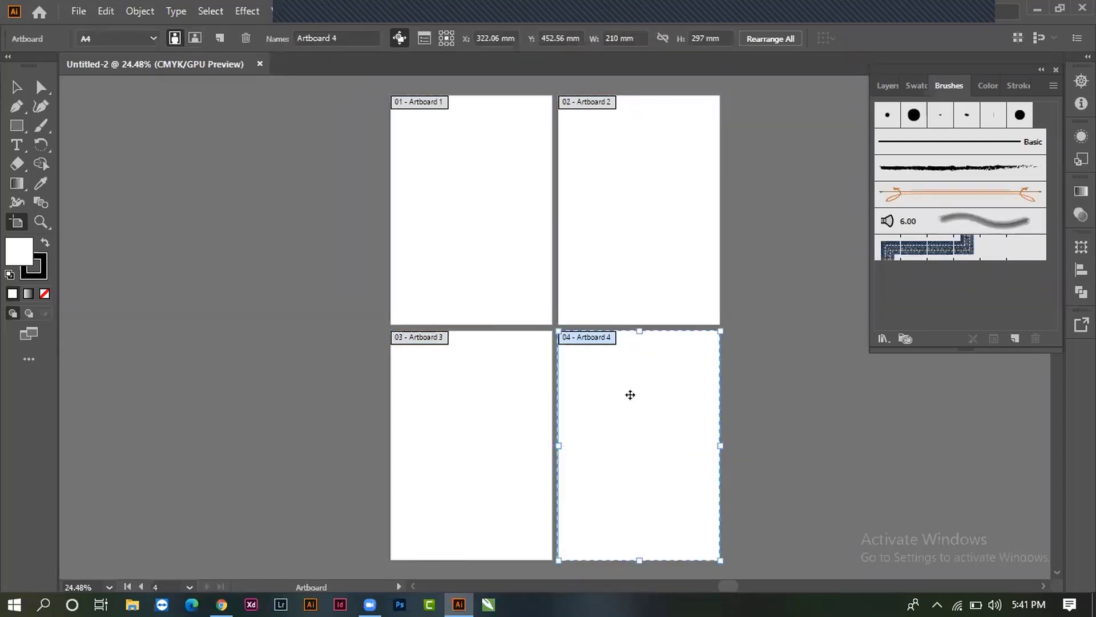
Step: Delete Artboard 4 and rearrange Artboards 1, 3 and 2 into a row
{"action": "key", "text": "Delete"}
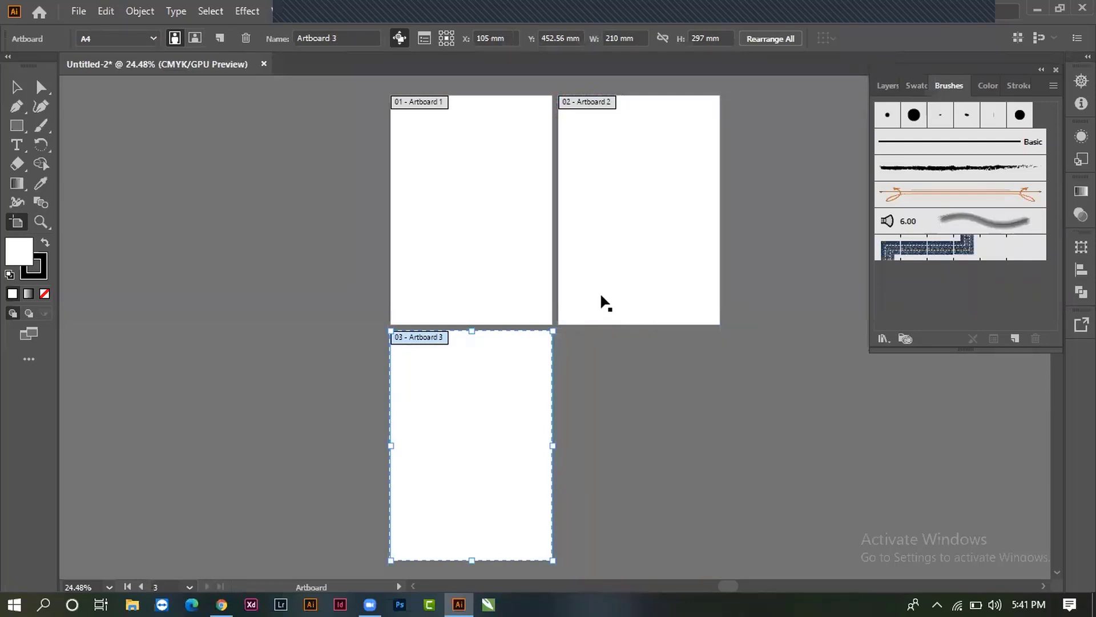
{"action": "mouse_move", "coordinate": [451, 222]}
{"action": "left_mouse_down"}
{"action": "mouse_move", "coordinate": [264, 242]}
{"action": "mouse_move", "coordinate": [192, 223]}
{"action": "left_mouse_up"}
{"action": "mouse_move", "coordinate": [469, 426]}
{"action": "left_mouse_down"}
{"action": "mouse_move", "coordinate": [412, 304]}
{"action": "mouse_move", "coordinate": [423, 176]}
{"action": "left_mouse_up"}
{"action": "left_click_drag", "start_coordinate": [649, 241], "coordinate": [701, 249]}
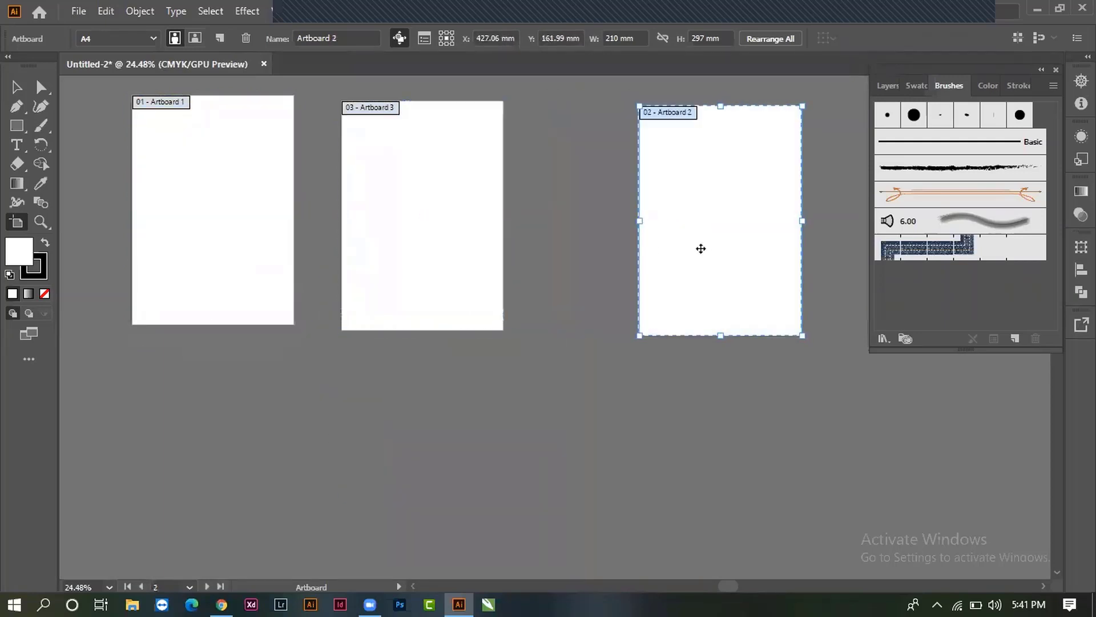
{"action": "left_click_drag", "start_coordinate": [384, 318], "coordinate": [487, 342]}
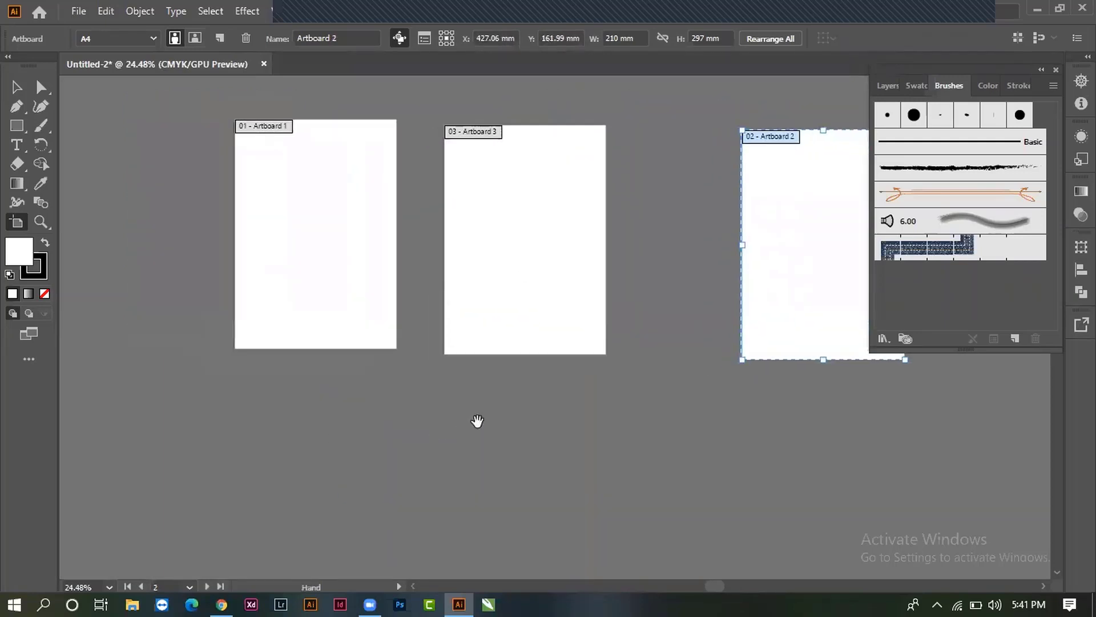
Step: Make Artboard 1 A3 (297 x 420 mm) and shift Artboard 3 right between the others
{"action": "left_click", "coordinate": [342, 302]}
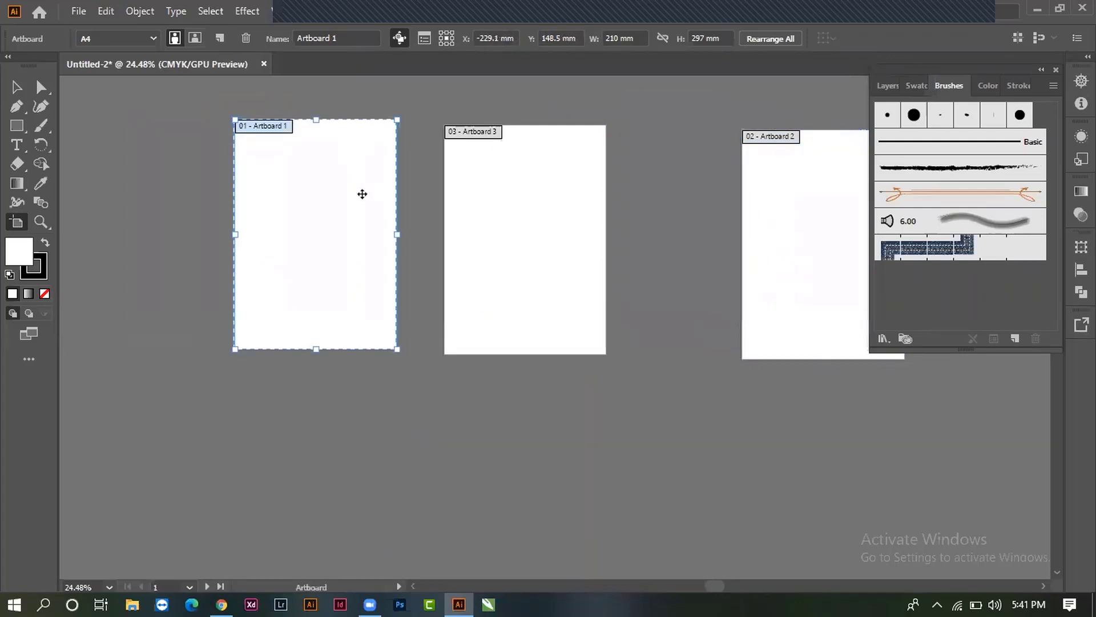
{"action": "left_click", "coordinate": [146, 40]}
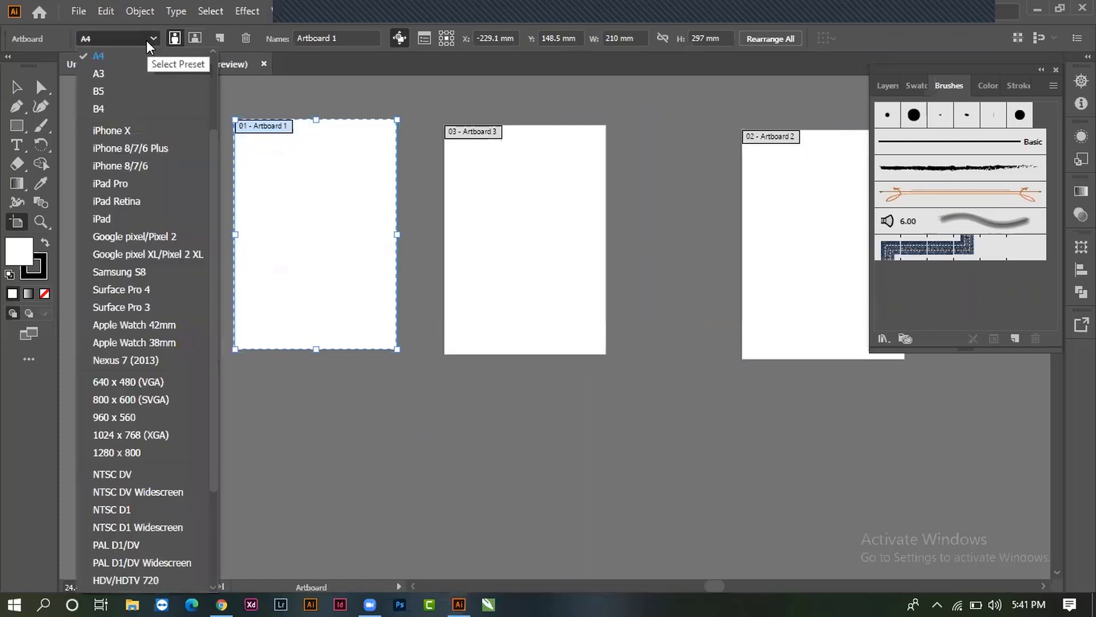
{"action": "left_click", "coordinate": [103, 74]}
{"action": "mouse_move", "coordinate": [338, 307]}
{"action": "left_mouse_down"}
{"action": "mouse_move", "coordinate": [323, 318]}
{"action": "mouse_move", "coordinate": [318, 294]}
{"action": "left_mouse_up"}
{"action": "left_click_drag", "start_coordinate": [522, 265], "coordinate": [551, 278]}
{"action": "left_click_drag", "start_coordinate": [822, 288], "coordinate": [879, 302]}
{"action": "left_click_drag", "start_coordinate": [598, 294], "coordinate": [633, 302]}
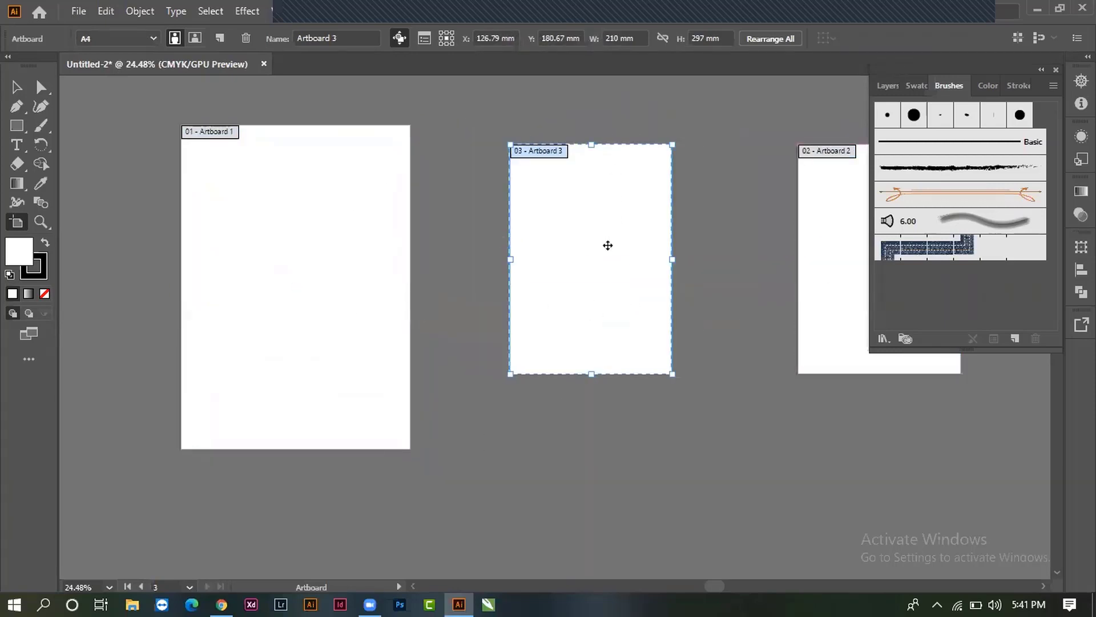
{"action": "left_click", "coordinate": [196, 38]}
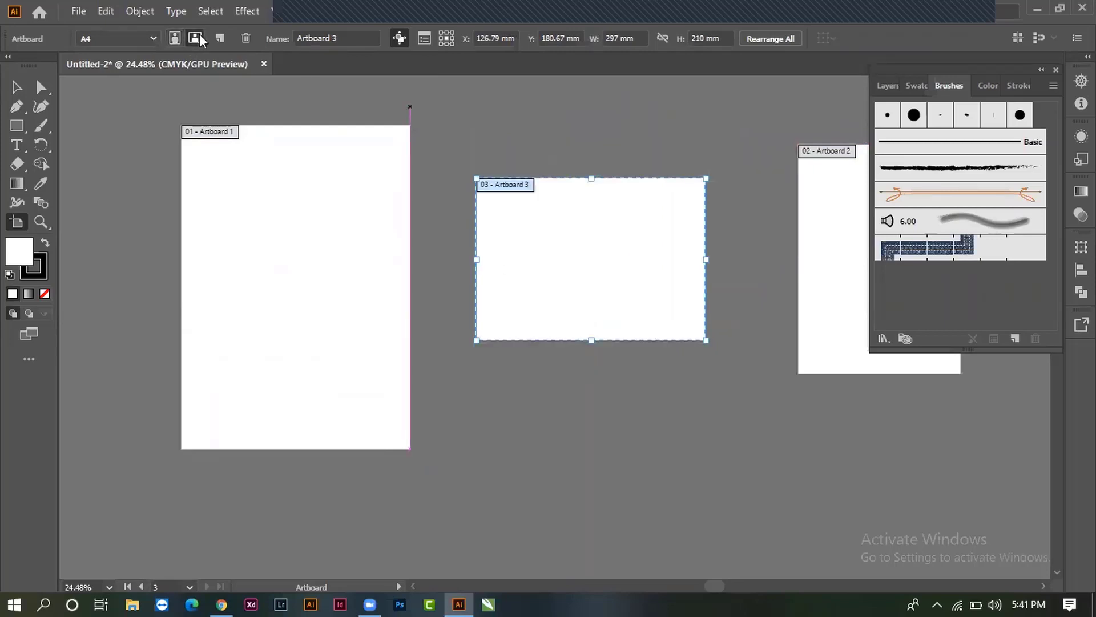
{"action": "left_click", "coordinate": [177, 36]}
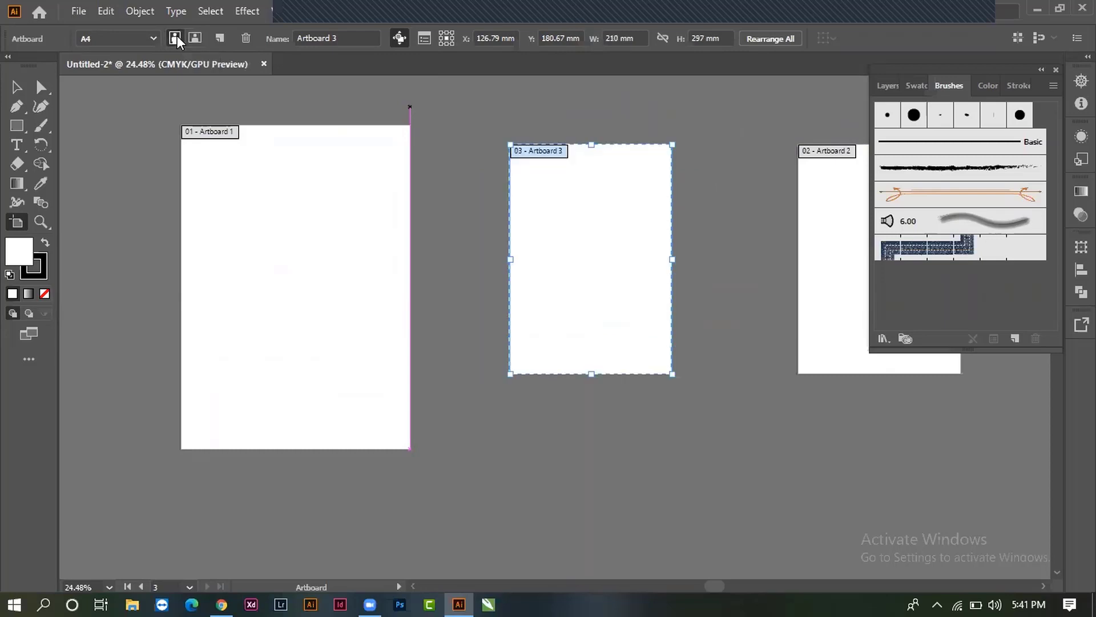
{"action": "left_click", "coordinate": [196, 39]}
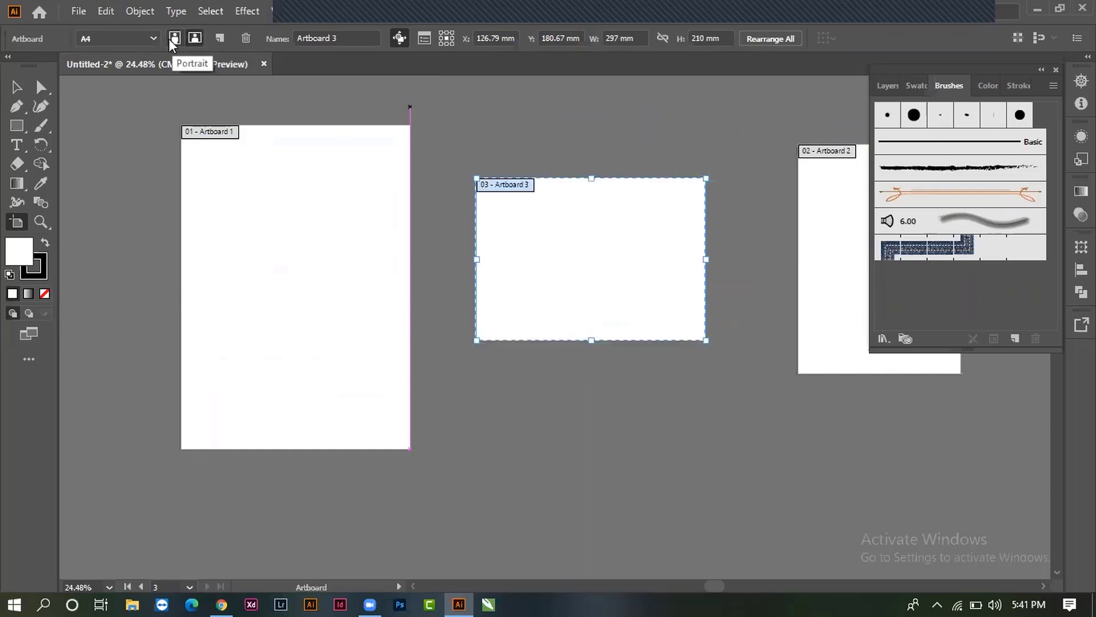
{"action": "left_click", "coordinate": [176, 41]}
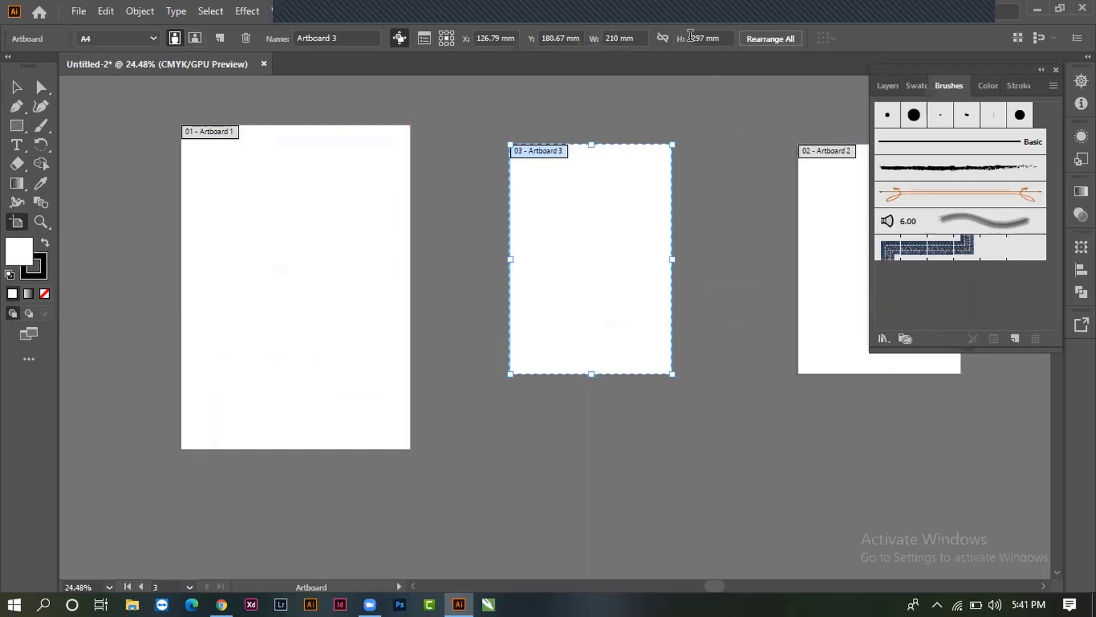
{"action": "left_click", "coordinate": [16, 87]}
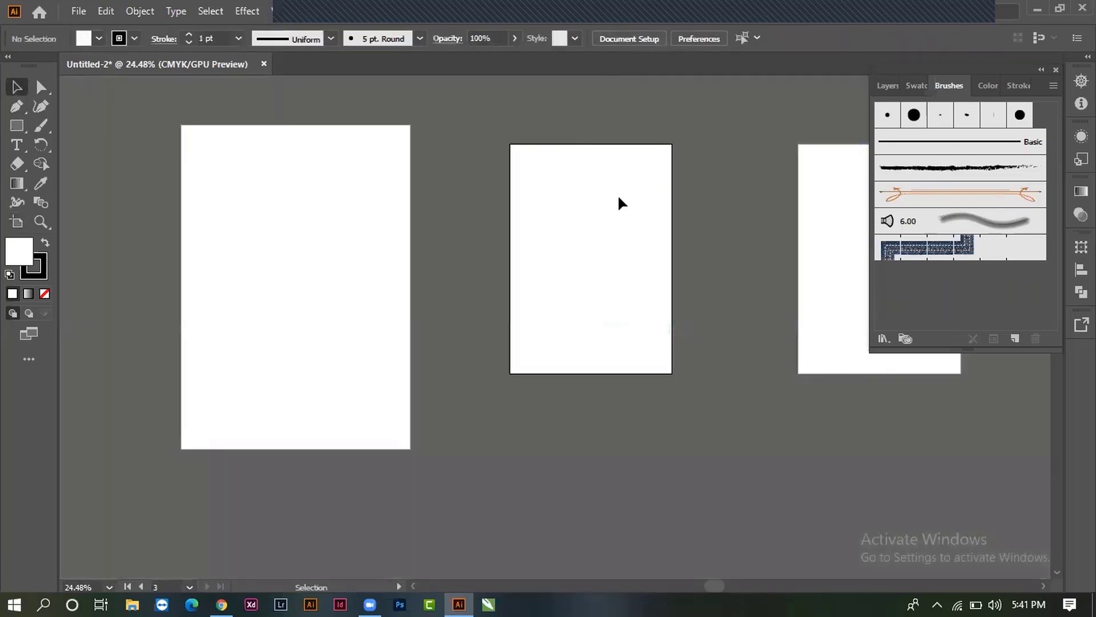
{"action": "key", "text": "shift+o"}
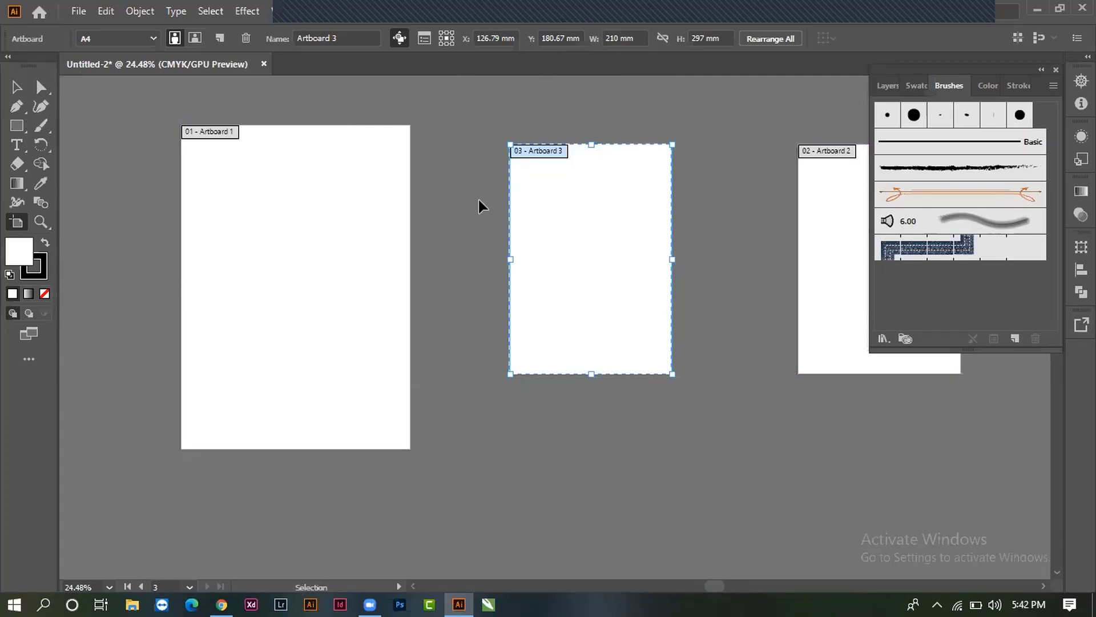
Step: Show the rulers and switch their units to inches
{"action": "key", "text": "ctrl+r"}
{"action": "key", "text": "ctrl+r"}
{"action": "key", "text": "ctrl+r"}
{"action": "key", "text": "ctrl+r"}
{"action": "key", "text": "ctrl+r"}
{"action": "key", "text": "ctrl+r"}
{"action": "key", "text": "ctrl+r"}
{"action": "key", "text": "ctrl+r"}
{"action": "key", "text": "ctrl+r"}
{"action": "key", "text": "ctrl+r"}
{"action": "key", "text": "ctrl+r"}
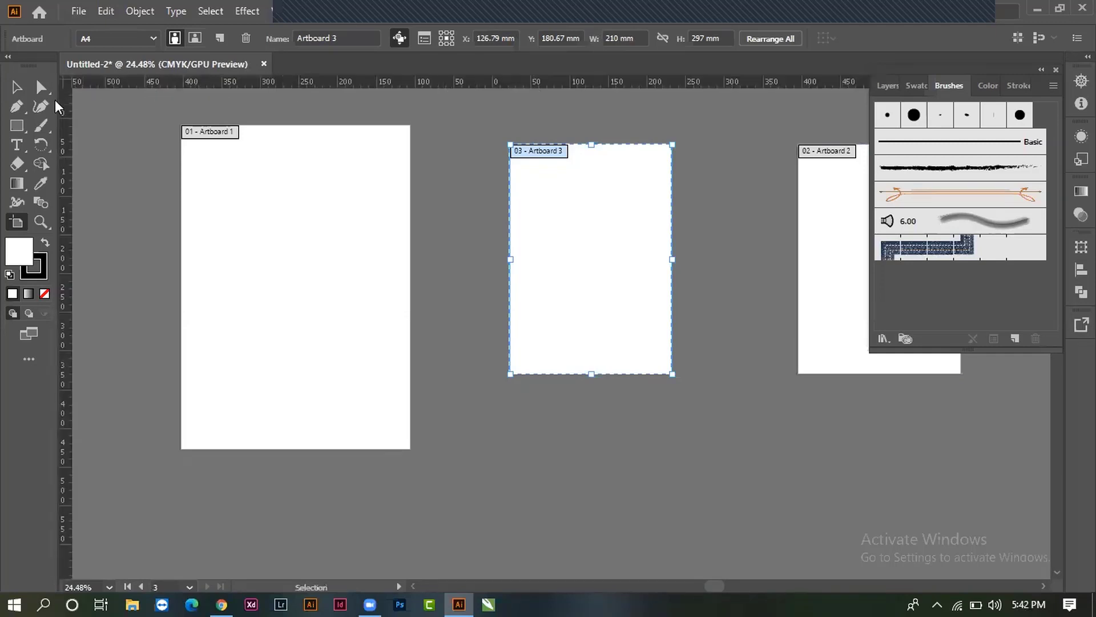
{"action": "right_click", "coordinate": [64, 84]}
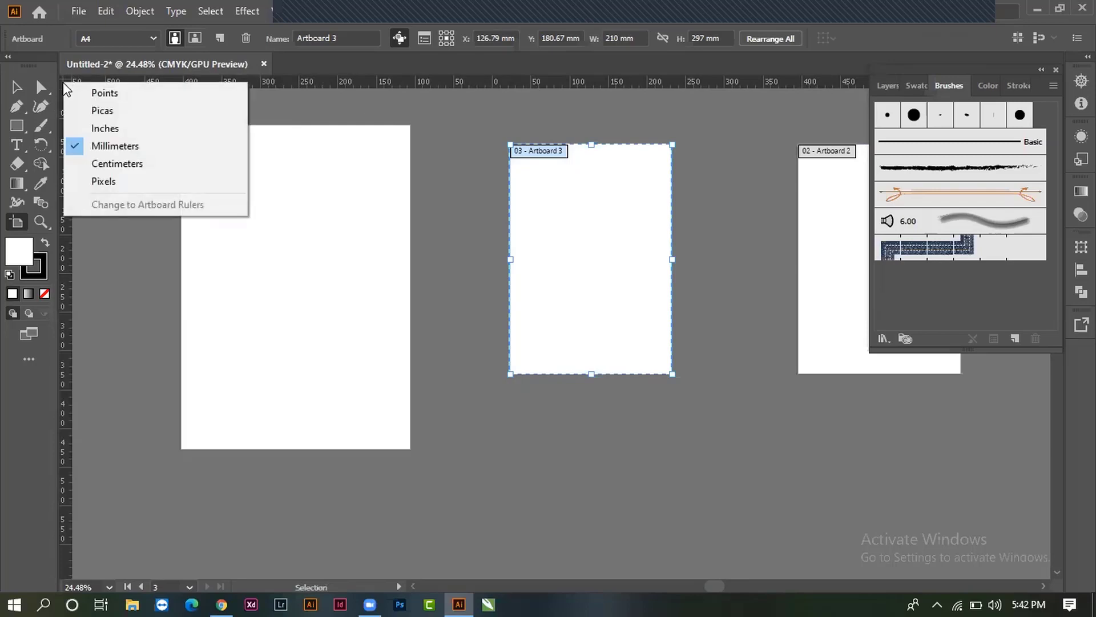
{"action": "left_click", "coordinate": [105, 127]}
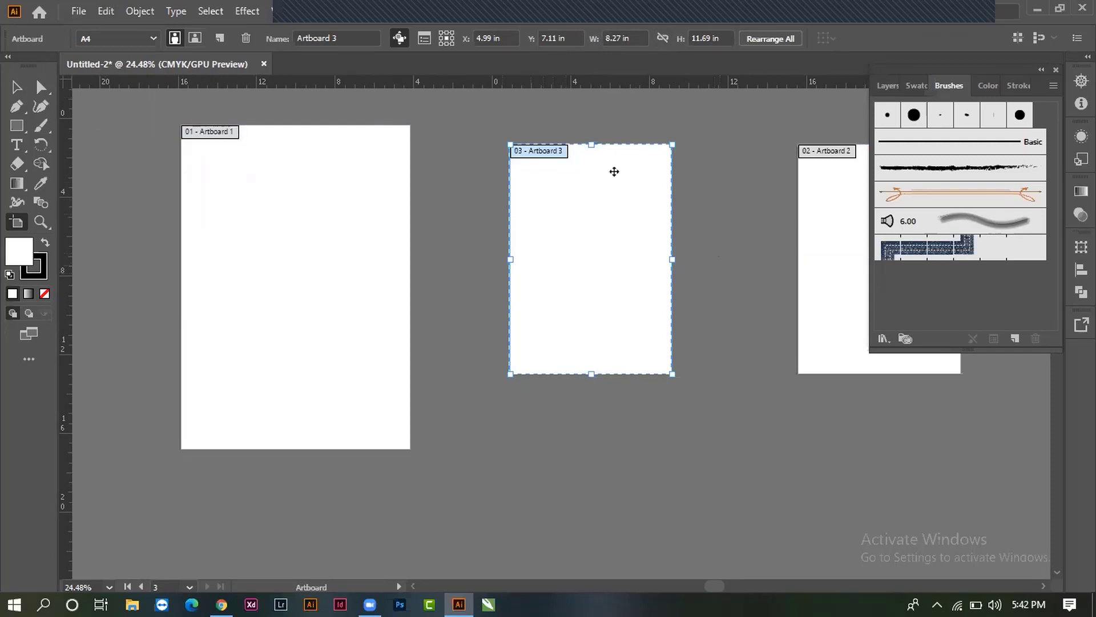
Step: Set Artboard 3's width to 5 in, then reopen the ruler unit choices
{"action": "left_click", "coordinate": [639, 38]}
{"action": "type", "text": "5"}
{"action": "key", "text": "Tab"}
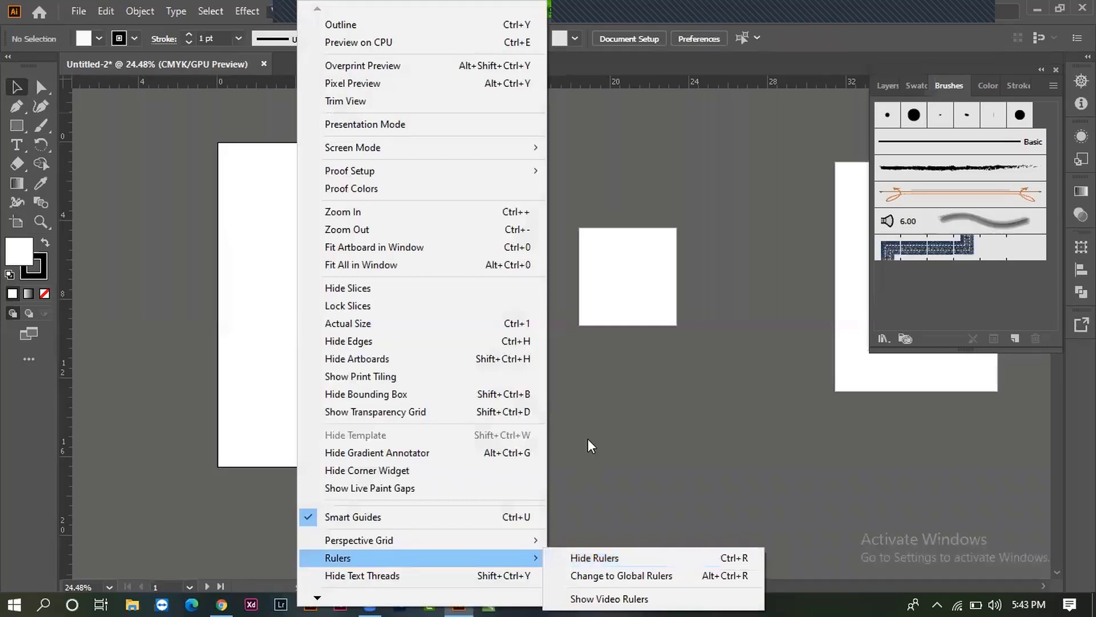
{"action": "left_click", "coordinate": [588, 439]}
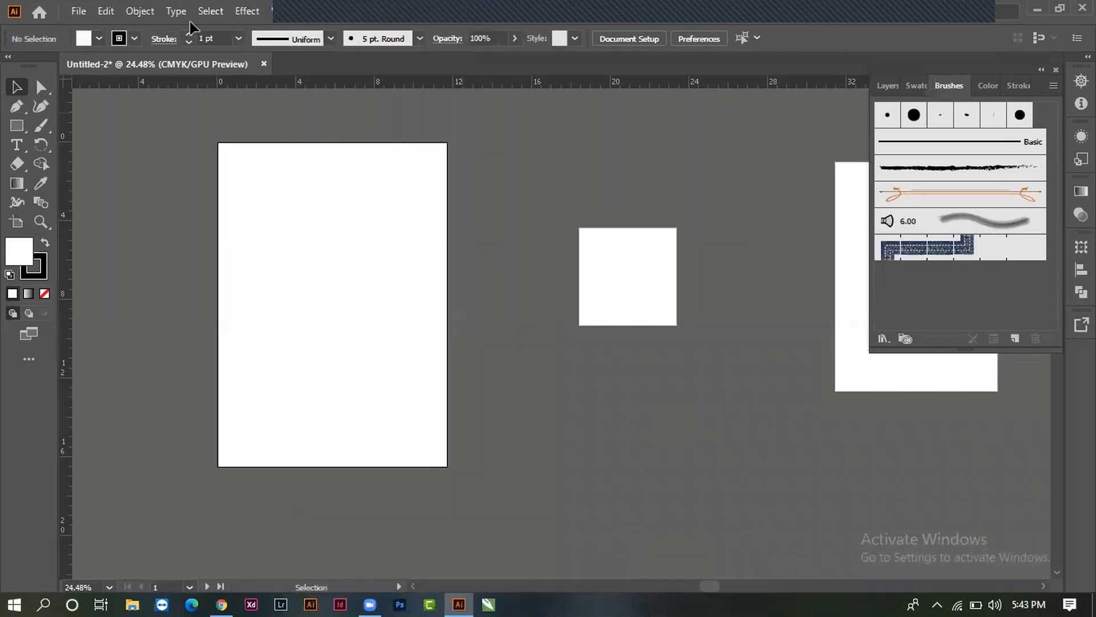
{"action": "right_click", "coordinate": [67, 77]}
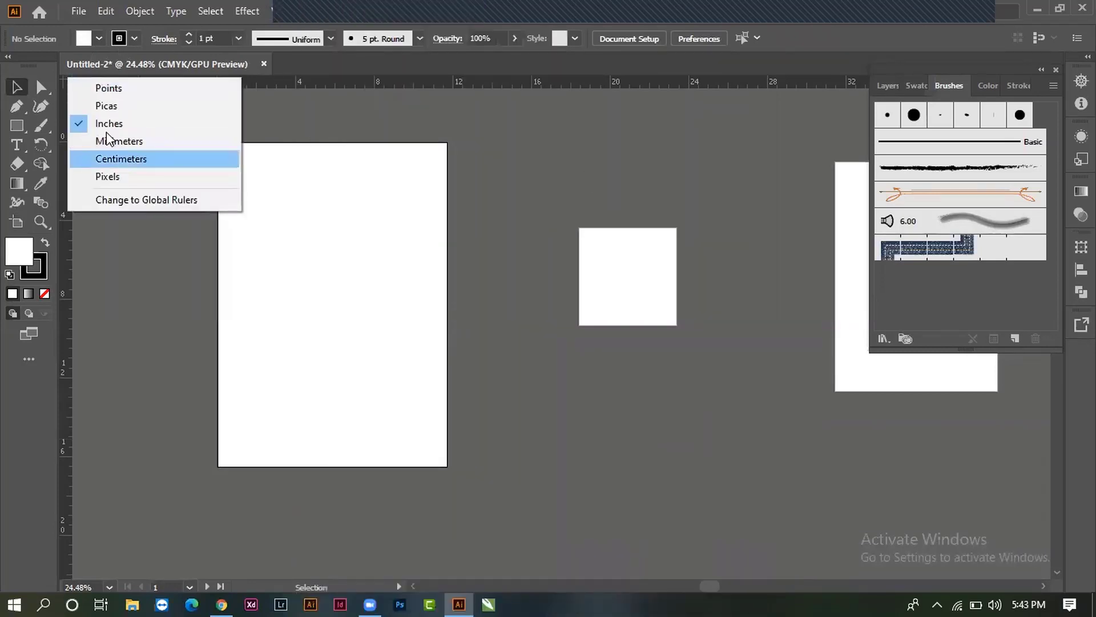
Step: Keep inches, then line Artboards 3 and 2 up beside Artboard 1 along the top
{"action": "left_click", "coordinate": [329, 315]}
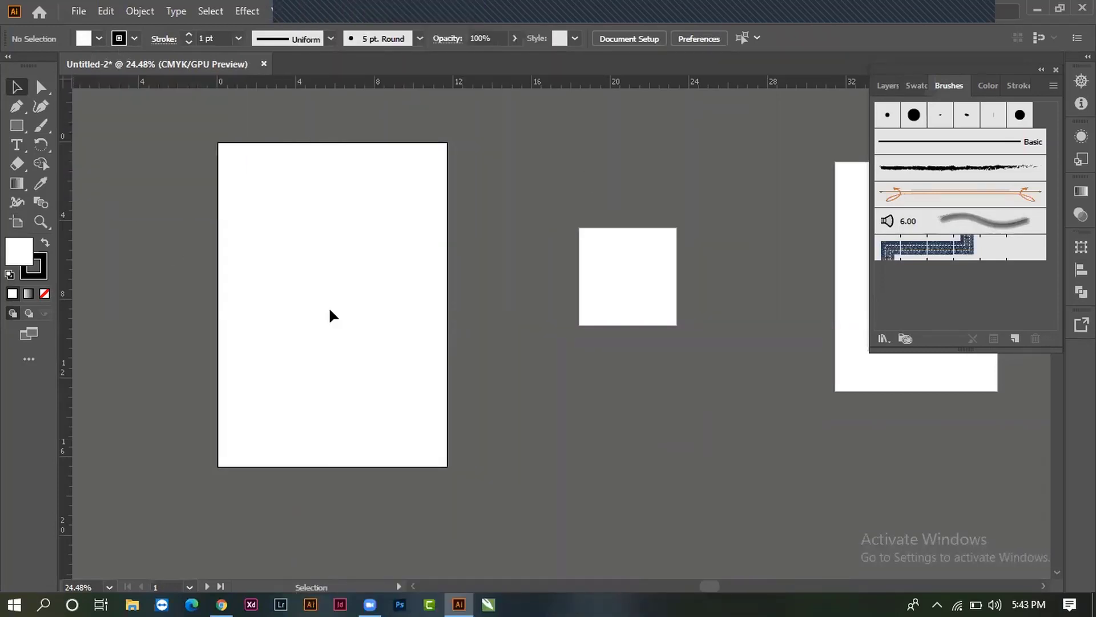
{"action": "left_click", "coordinate": [17, 221]}
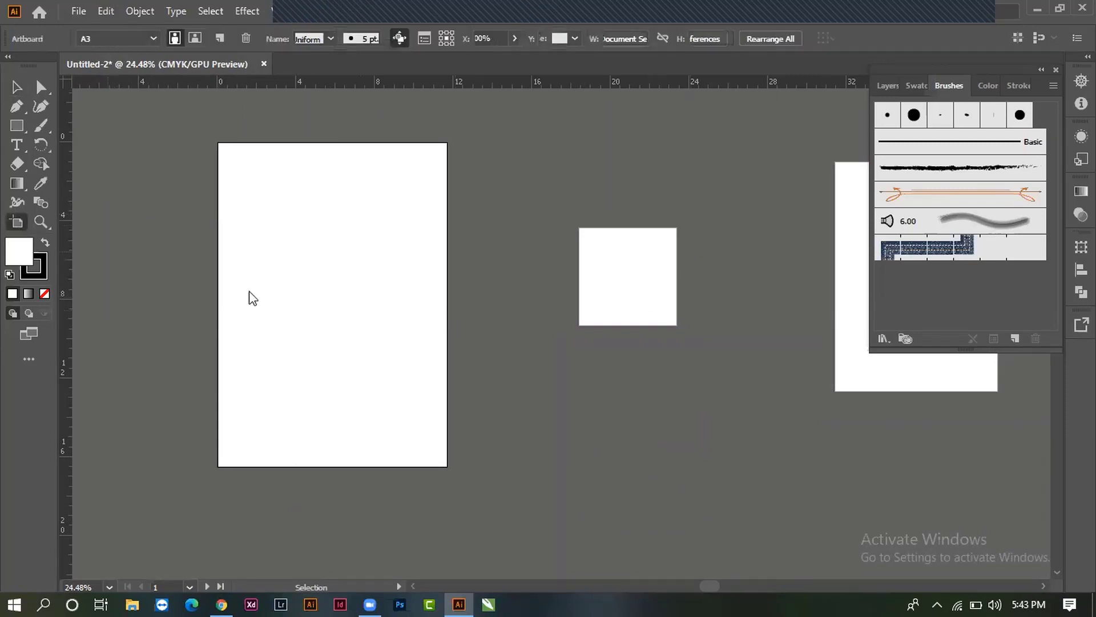
{"action": "left_click", "coordinate": [627, 277]}
{"action": "left_click_drag", "start_coordinate": [639, 287], "coordinate": [538, 200]}
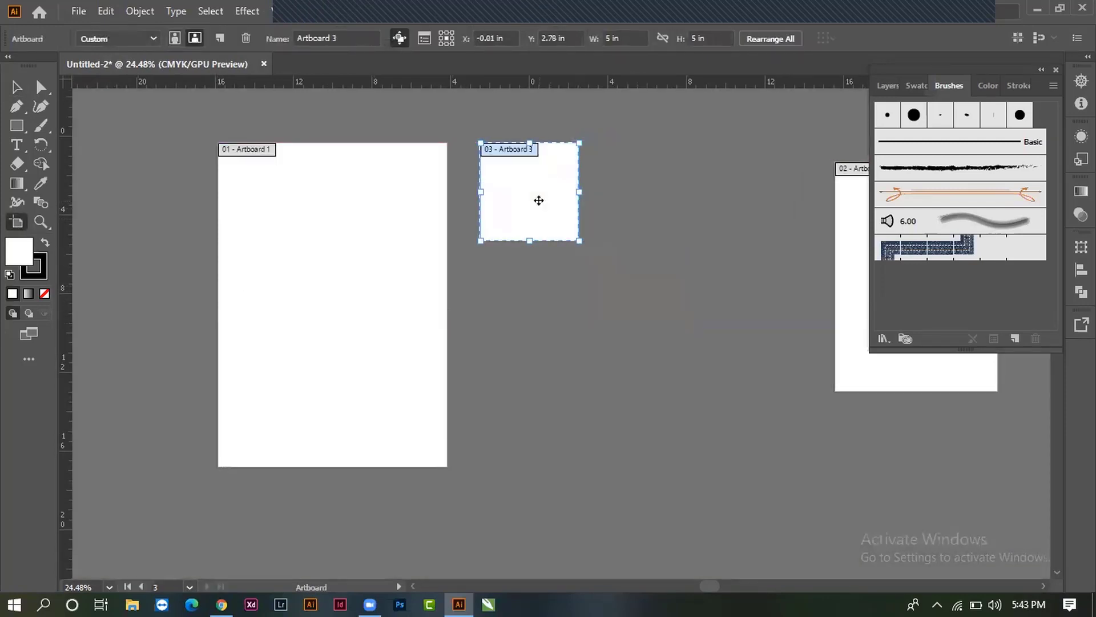
{"action": "left_click_drag", "start_coordinate": [851, 285], "coordinate": [638, 320]}
{"action": "left_click_drag", "start_coordinate": [746, 332], "coordinate": [546, 311]}
{"action": "left_click_drag", "start_coordinate": [452, 403], "coordinate": [663, 386]}
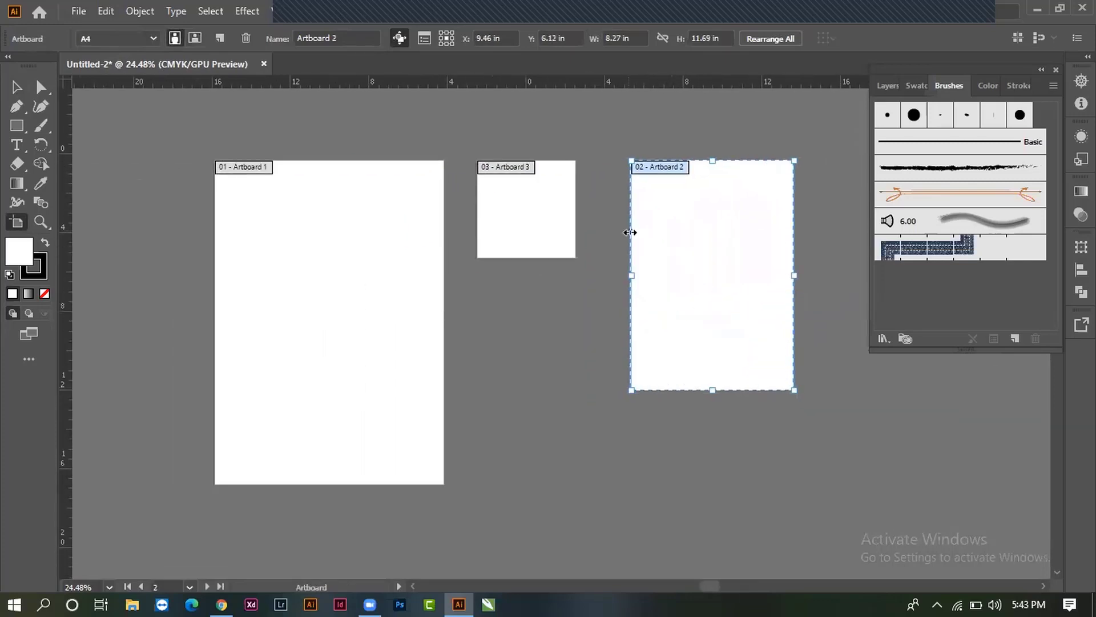
Step: Draw a new wide Artboard 5 to the left of Artboard 1
{"action": "left_click_drag", "start_coordinate": [426, 404], "coordinate": [567, 420]}
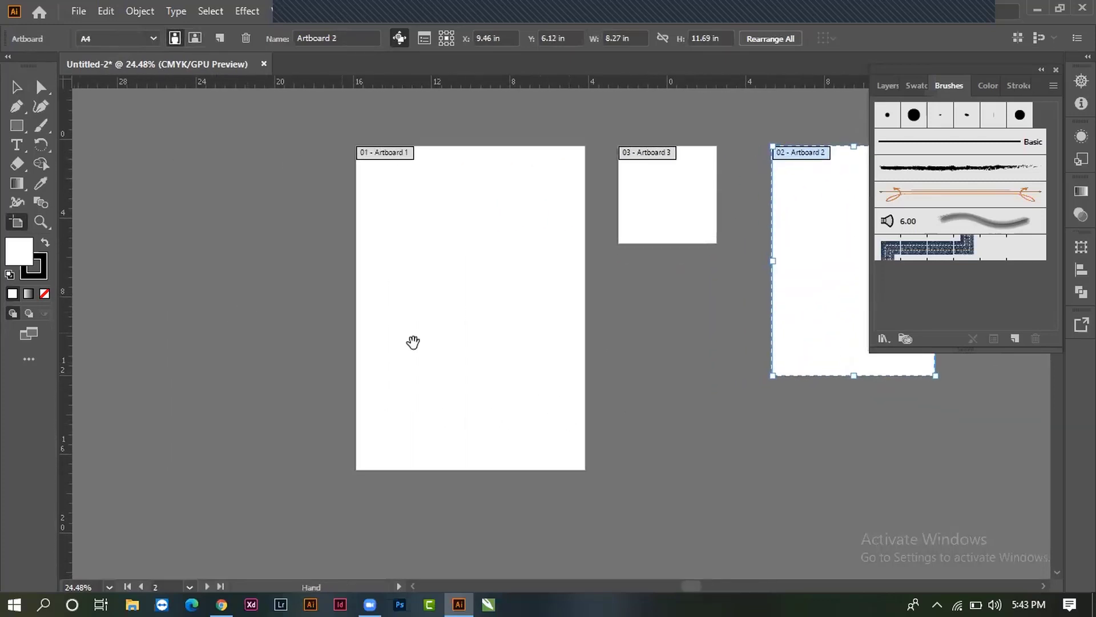
{"action": "left_click_drag", "start_coordinate": [414, 340], "coordinate": [474, 378]}
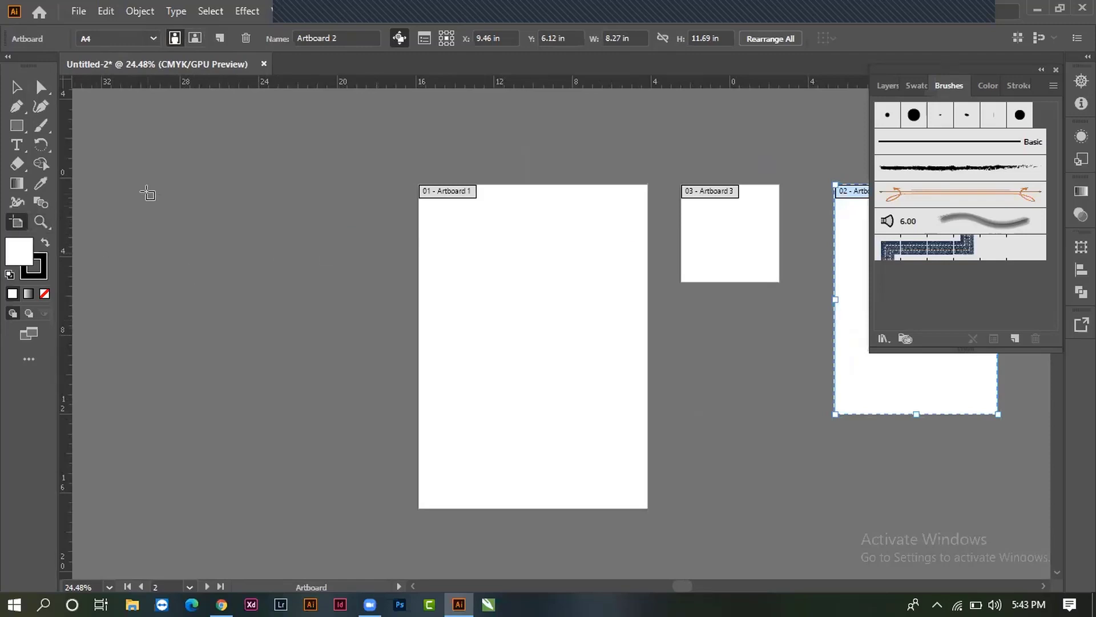
{"action": "left_click_drag", "start_coordinate": [141, 189], "coordinate": [365, 325]}
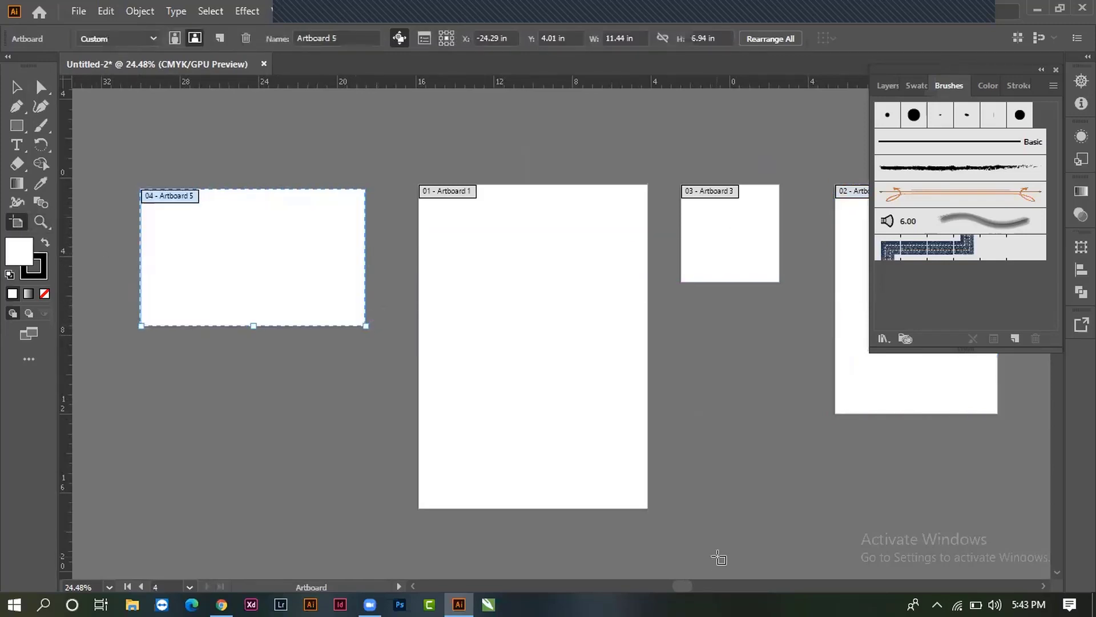
{"action": "left_click", "coordinate": [1056, 71]}
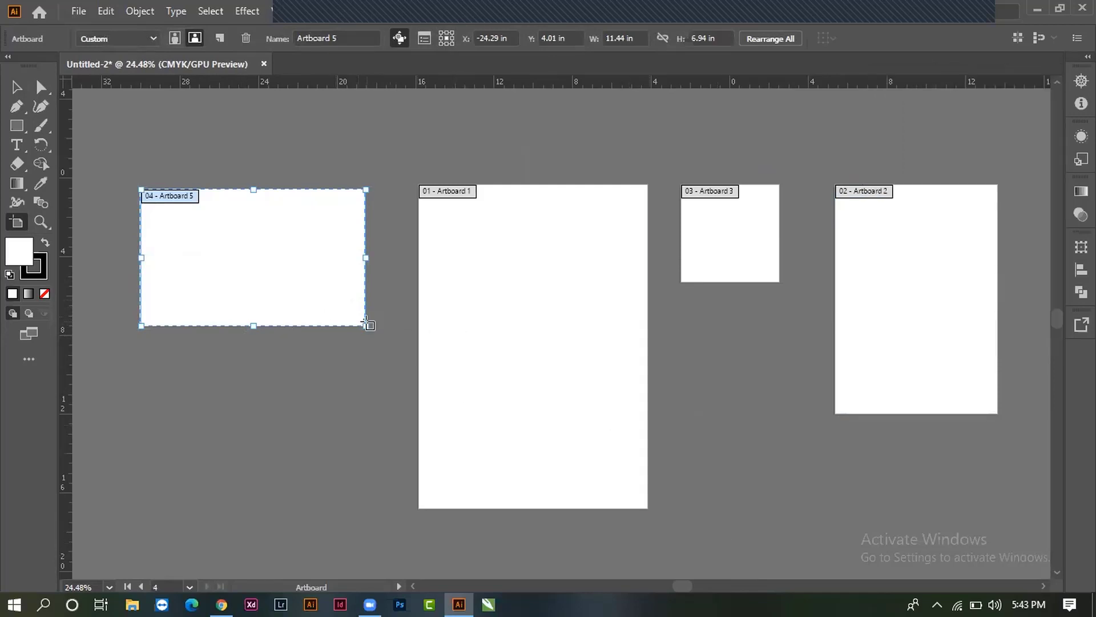
{"action": "scroll", "coordinate": [457, 328], "scroll_direction": "down", "scroll_amount": 2}
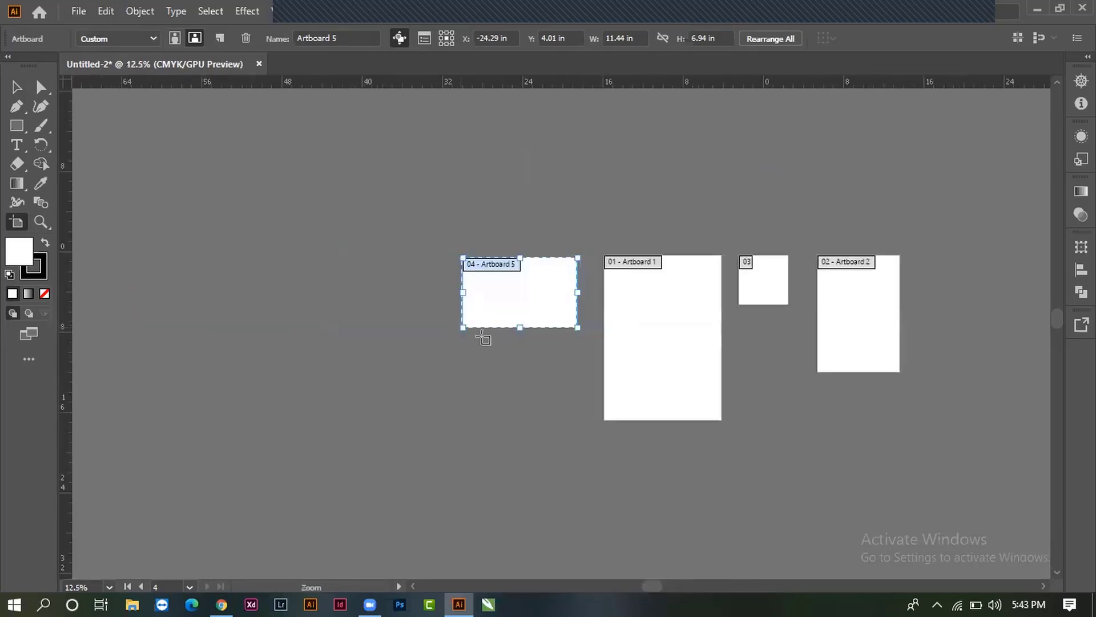
{"action": "scroll", "coordinate": [482, 335], "scroll_direction": "up", "scroll_amount": 1}
Step: Draw three extra artboards below the row, then delete them
{"action": "left_click_drag", "start_coordinate": [270, 336], "coordinate": [409, 437]}
{"action": "left_click_drag", "start_coordinate": [525, 401], "coordinate": [718, 497]}
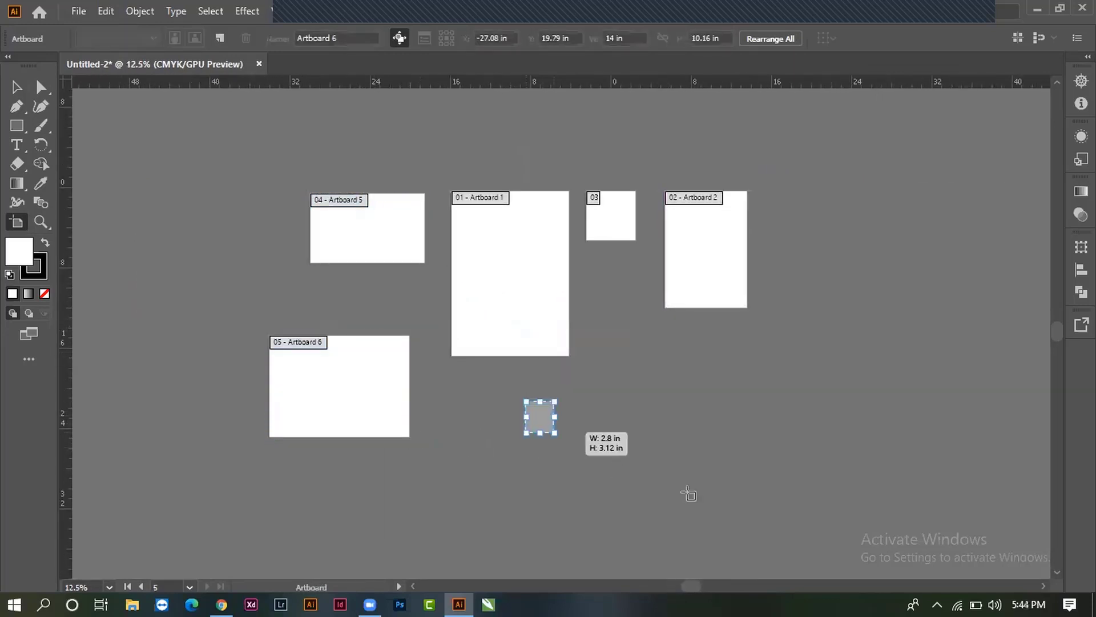
{"action": "left_click_drag", "start_coordinate": [801, 357], "coordinate": [929, 476]}
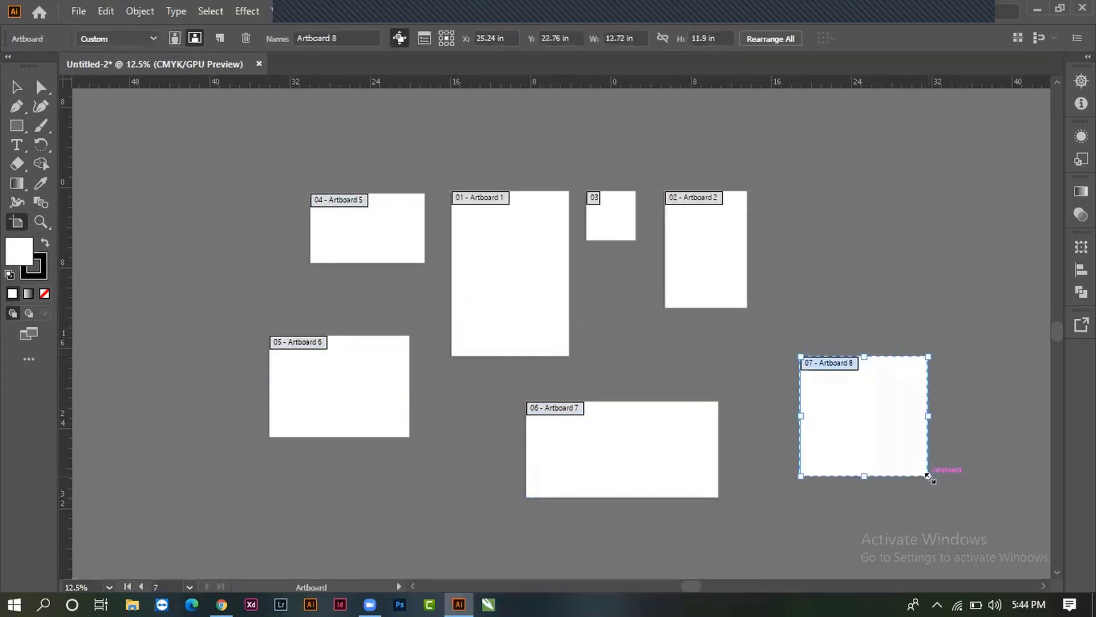
{"action": "key", "text": "Delete"}
{"action": "key", "text": "Delete"}
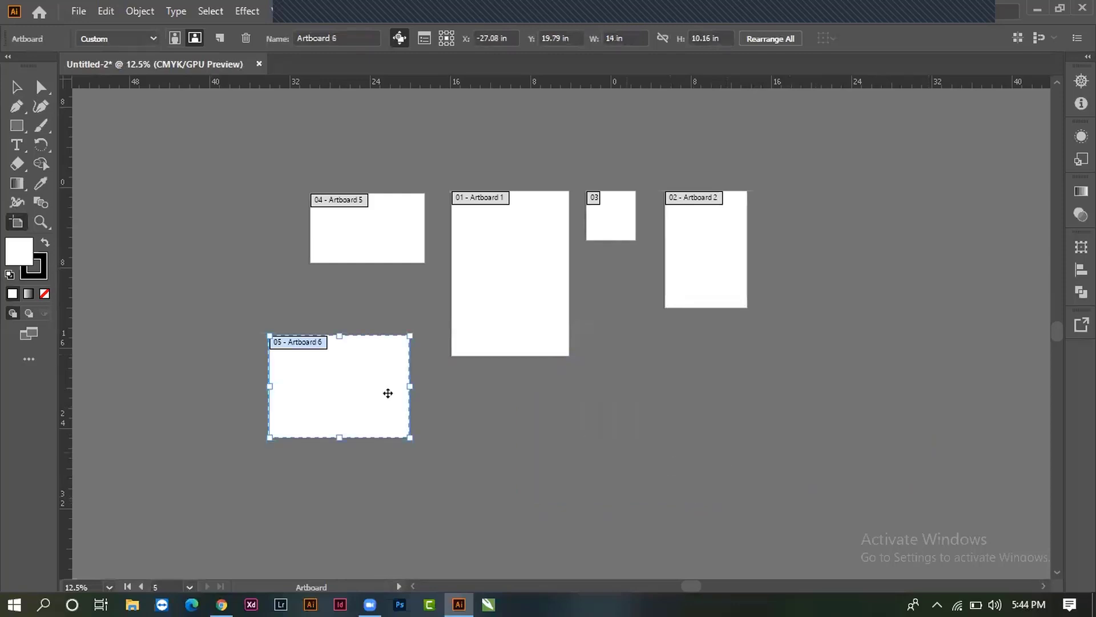
{"action": "key", "text": "Delete"}
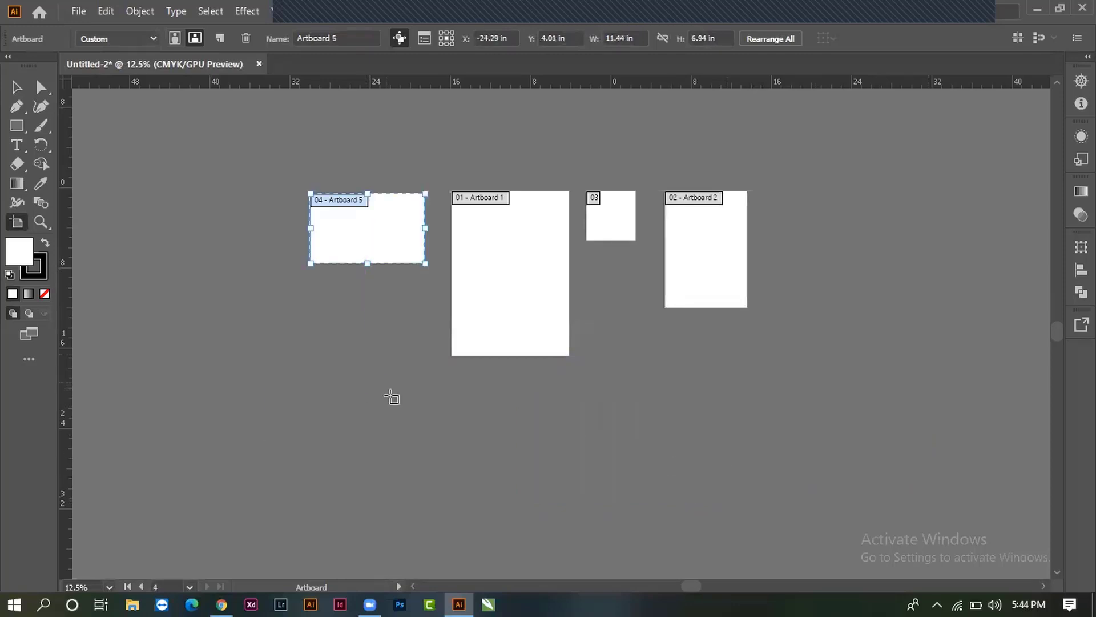
Step: Move Artboard 3 to the far left end of the row
{"action": "mouse_move", "coordinate": [227, 149]}
{"action": "left_mouse_down"}
{"action": "mouse_move", "coordinate": [274, 223]}
{"action": "mouse_move", "coordinate": [309, 248]}
{"action": "left_mouse_up"}
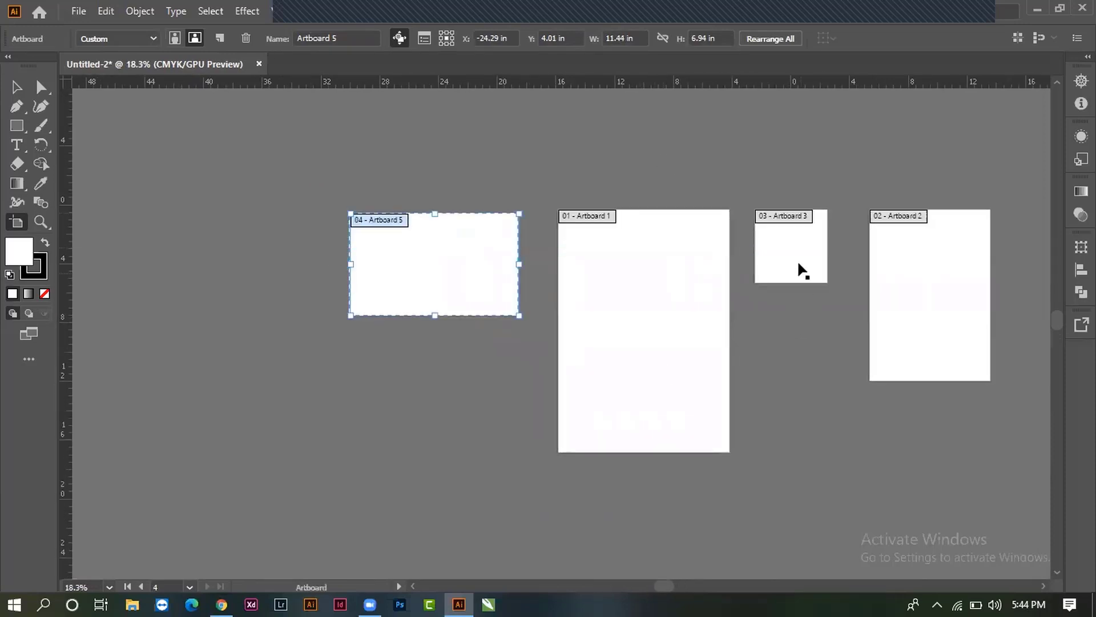
{"action": "left_click", "coordinate": [800, 269]}
{"action": "mouse_move", "coordinate": [796, 262]}
{"action": "left_mouse_down"}
{"action": "mouse_move", "coordinate": [160, 290]}
{"action": "mouse_move", "coordinate": [278, 262]}
{"action": "left_mouse_up"}
{"action": "left_click", "coordinate": [390, 276]}
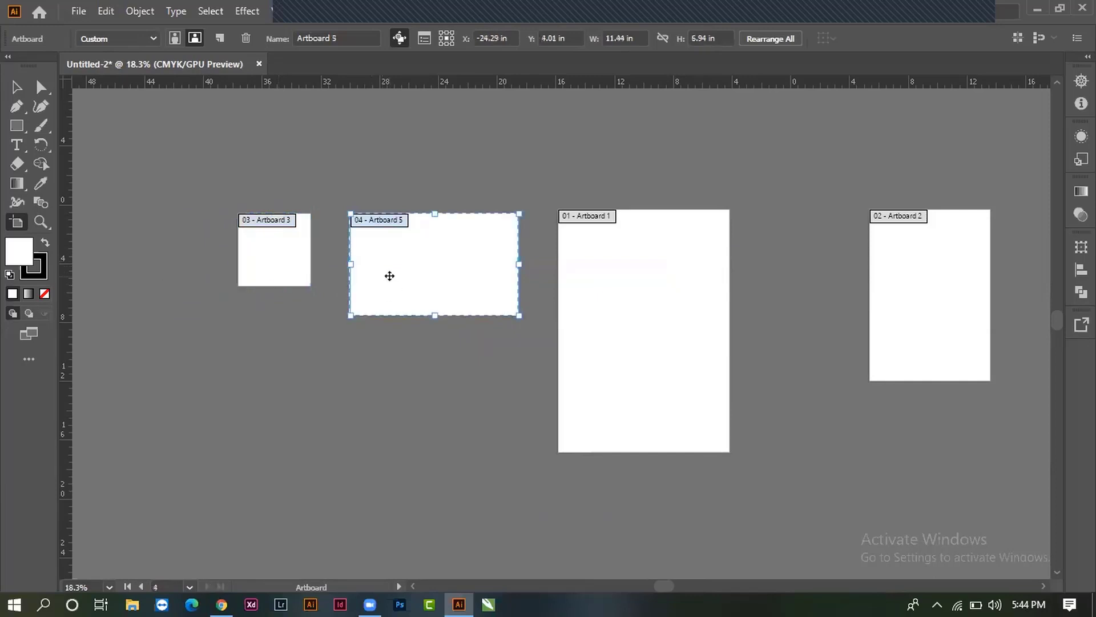
Step: Resize Artboard 1 to the A4 preset and place it next to Artboard 5
{"action": "left_click", "coordinate": [604, 335]}
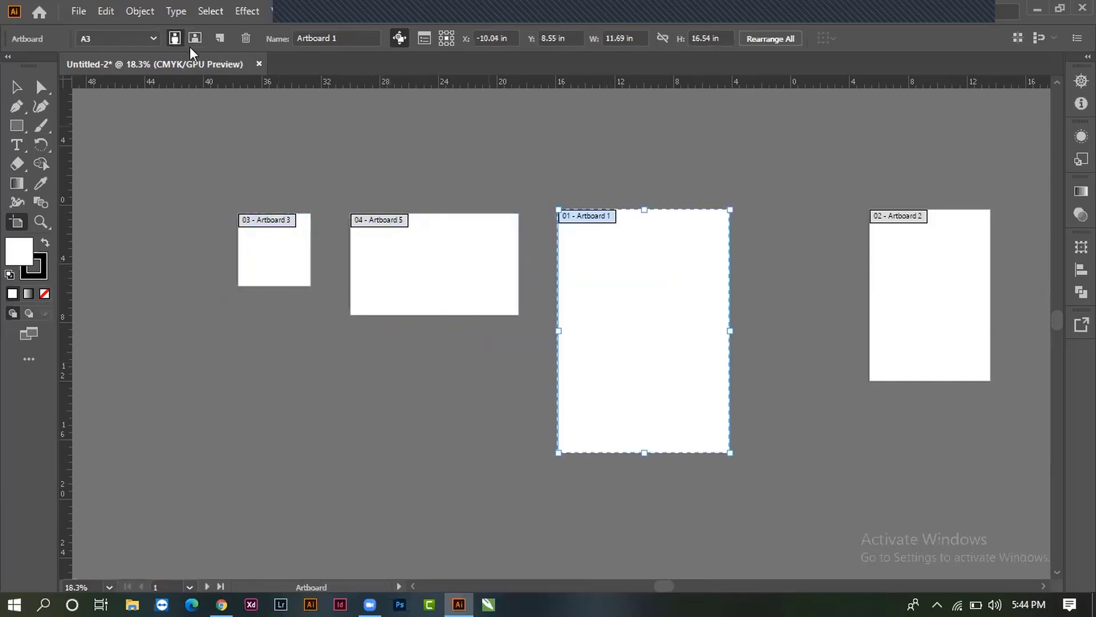
{"action": "left_click", "coordinate": [153, 38]}
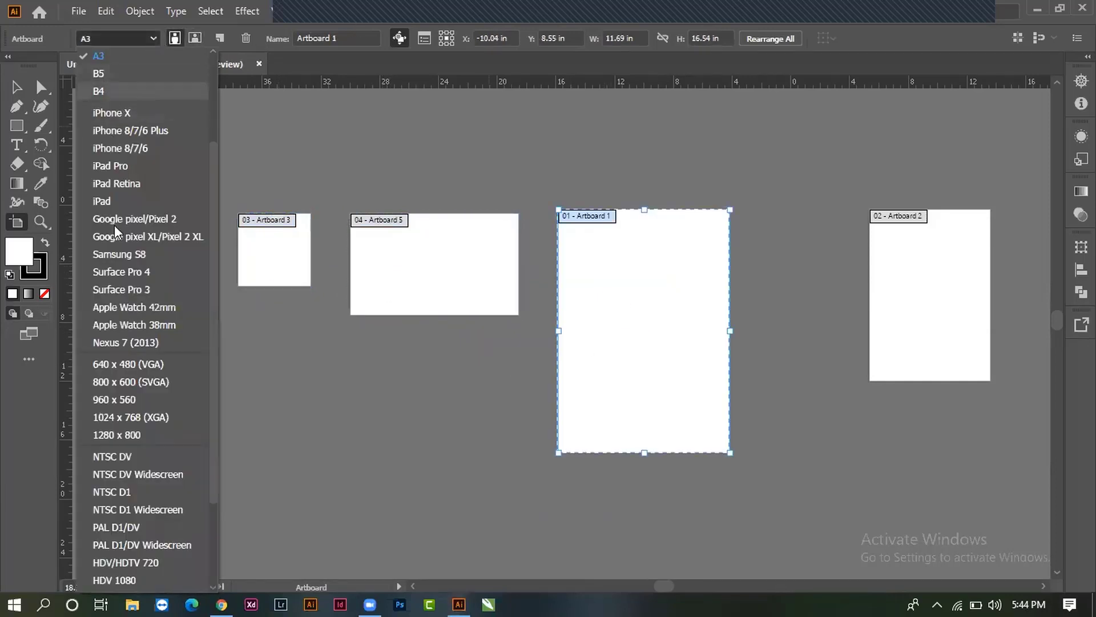
{"action": "scroll", "coordinate": [122, 350], "scroll_direction": "up", "scroll_amount": 3}
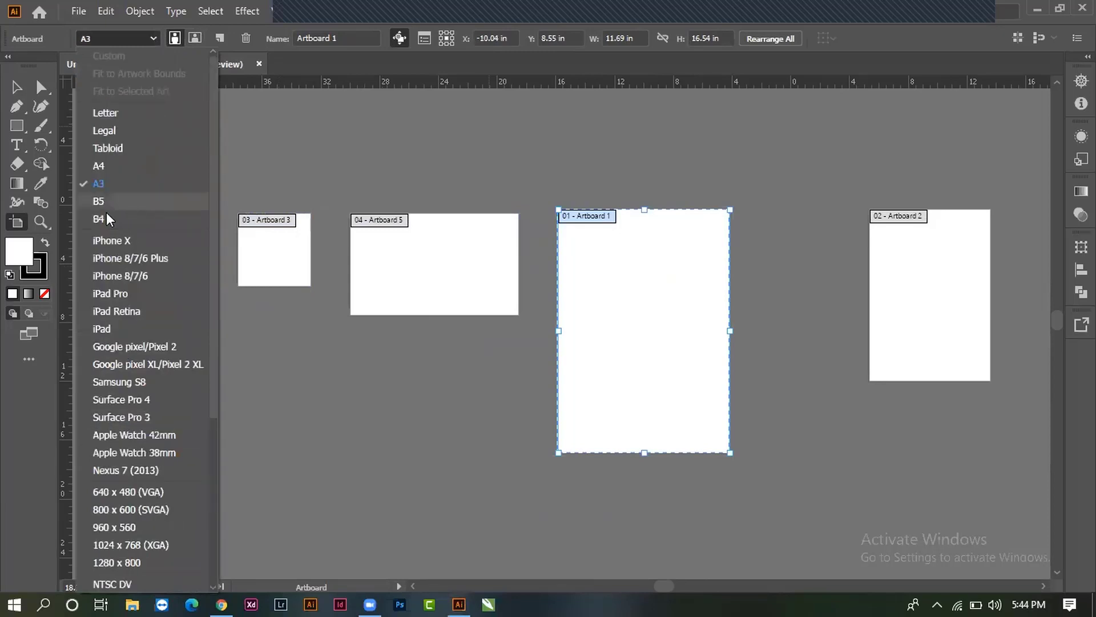
{"action": "left_click", "coordinate": [101, 166]}
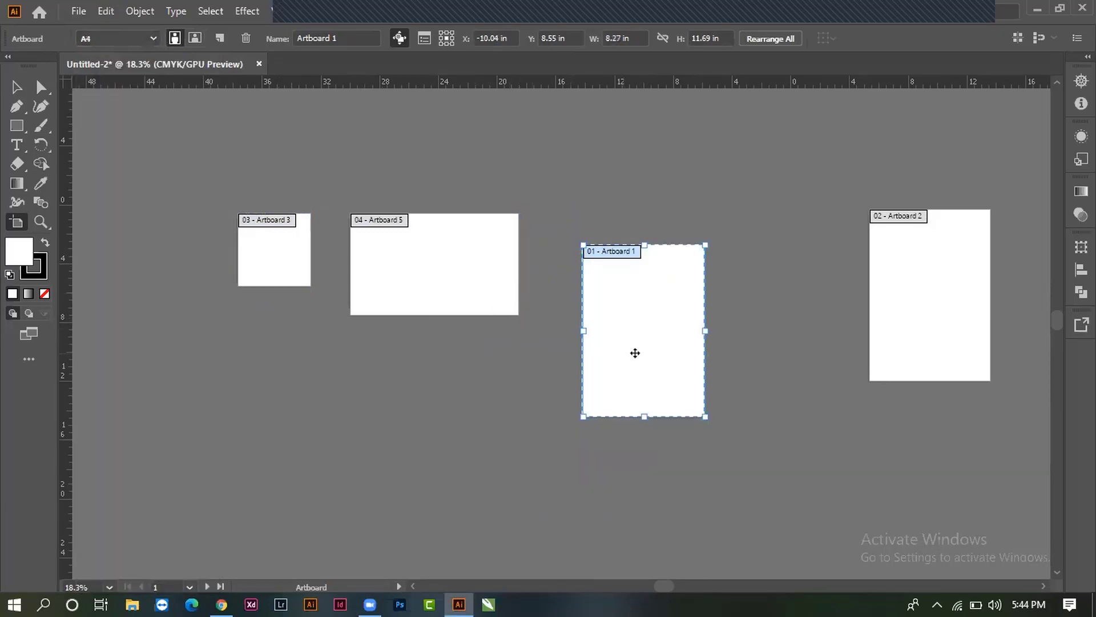
{"action": "left_click_drag", "start_coordinate": [635, 353], "coordinate": [597, 322]}
Step: Resize Artboard 5 by dragging its edges to about 7.9 x 4.11 in
{"action": "left_click", "coordinate": [469, 300]}
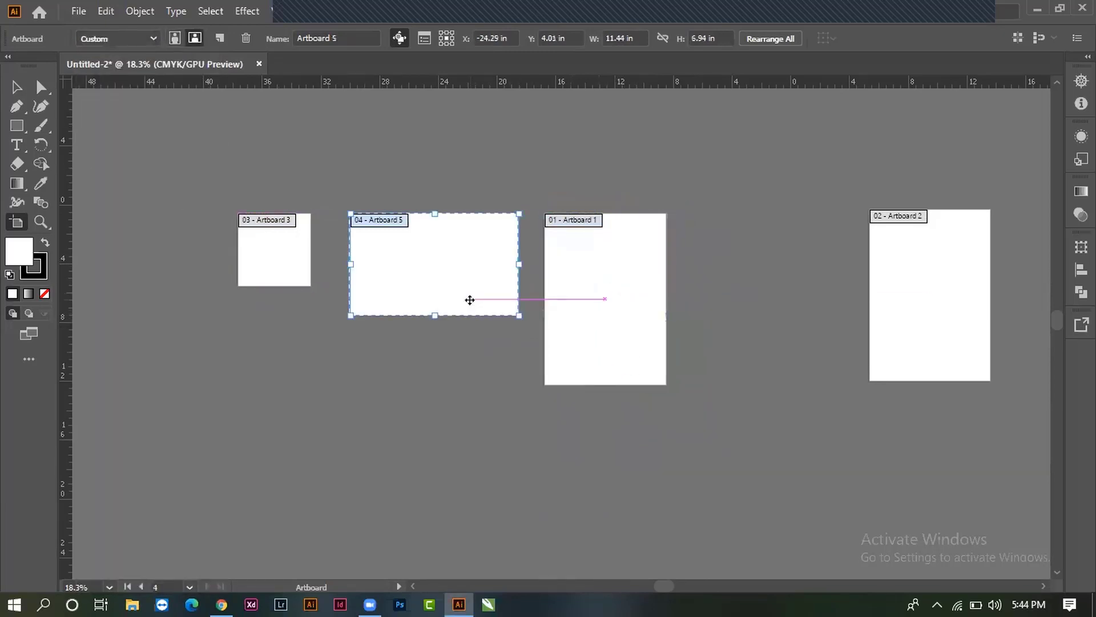
{"action": "left_click_drag", "start_coordinate": [519, 263], "coordinate": [438, 264]}
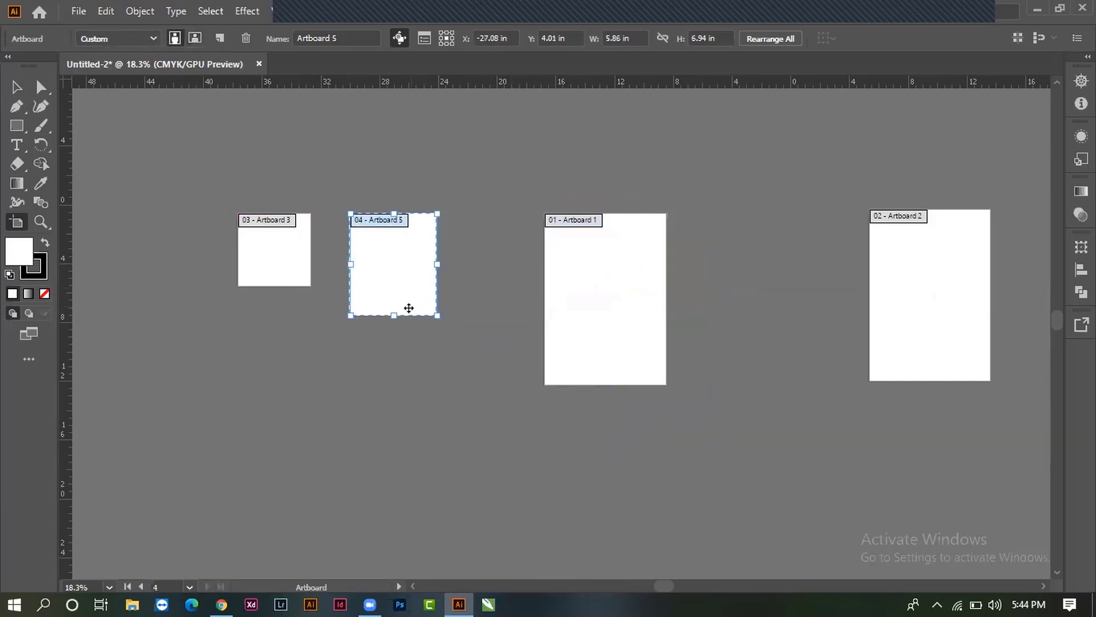
{"action": "left_click_drag", "start_coordinate": [396, 315], "coordinate": [394, 274]}
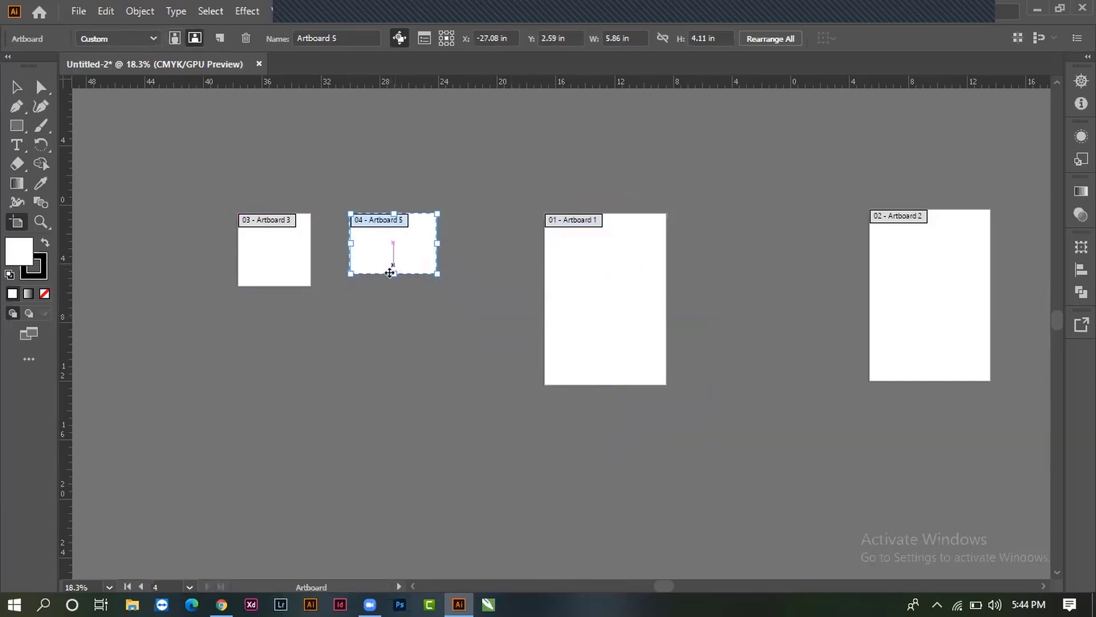
{"action": "left_click", "coordinate": [275, 264]}
{"action": "left_click", "coordinate": [406, 261]}
{"action": "left_click_drag", "start_coordinate": [452, 250], "coordinate": [466, 251]}
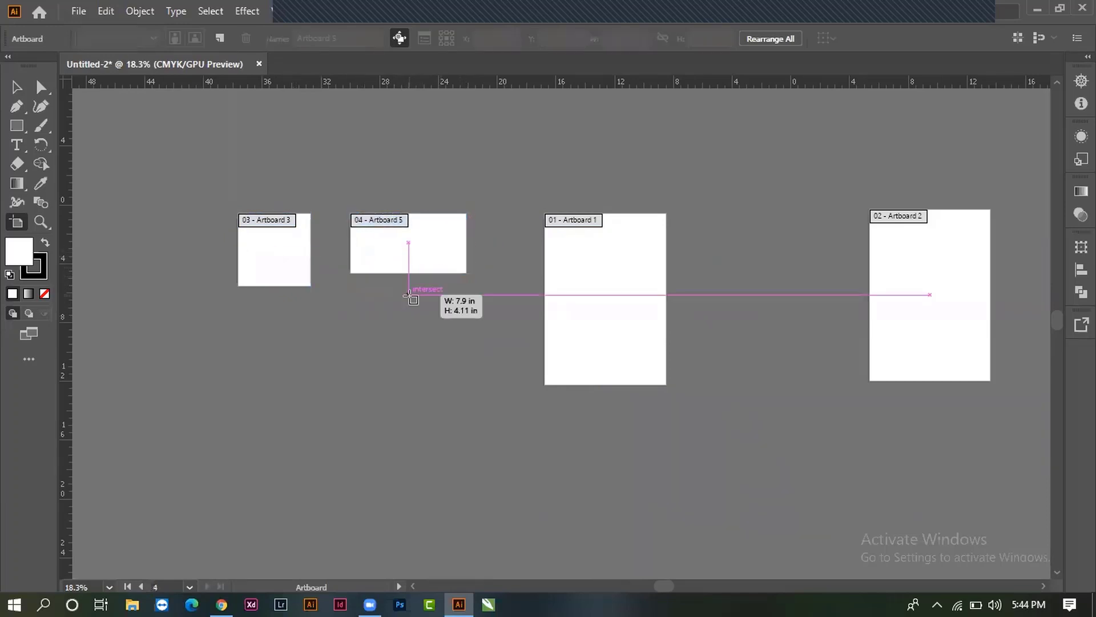
{"action": "mouse_move", "coordinate": [408, 273]}
{"action": "left_mouse_down"}
{"action": "mouse_move", "coordinate": [549, 296]}
{"action": "mouse_move", "coordinate": [501, 306]}
{"action": "left_mouse_up"}
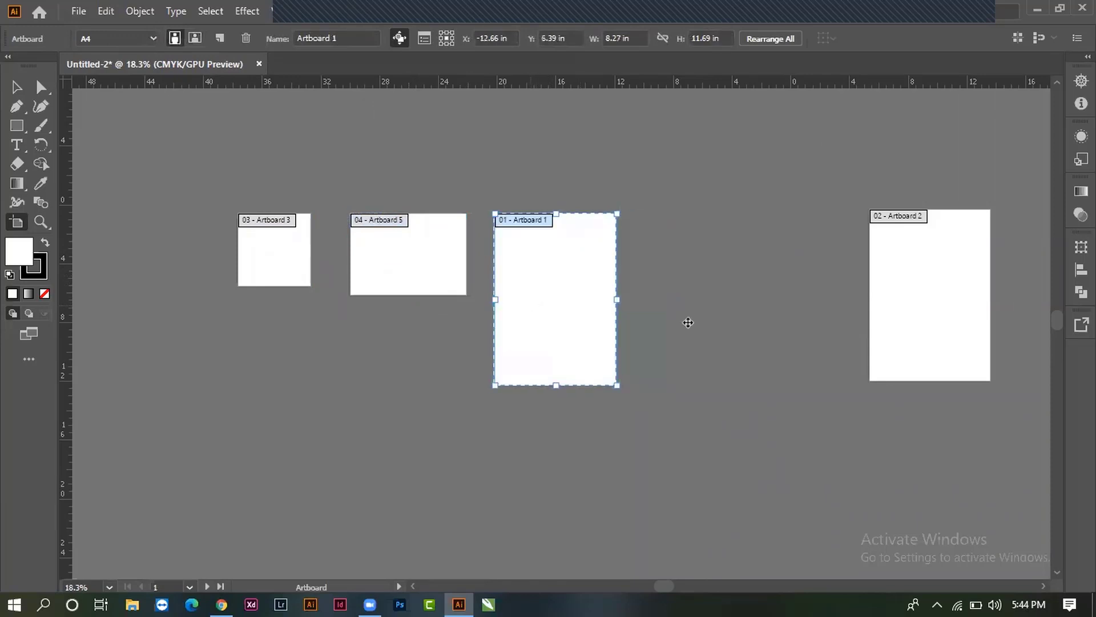
Step: Make Artboard 2 landscape at 11.69 x 5.59 in, top-aligned beside Artboard 1
{"action": "left_click_drag", "start_coordinate": [943, 286], "coordinate": [781, 285]}
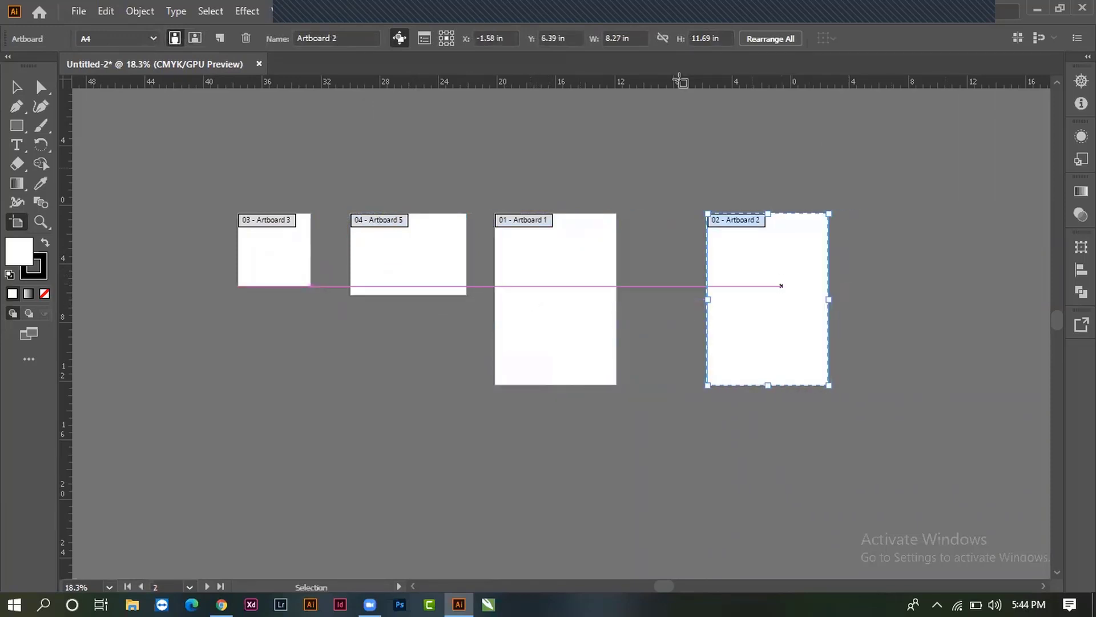
{"action": "left_click", "coordinate": [195, 38]}
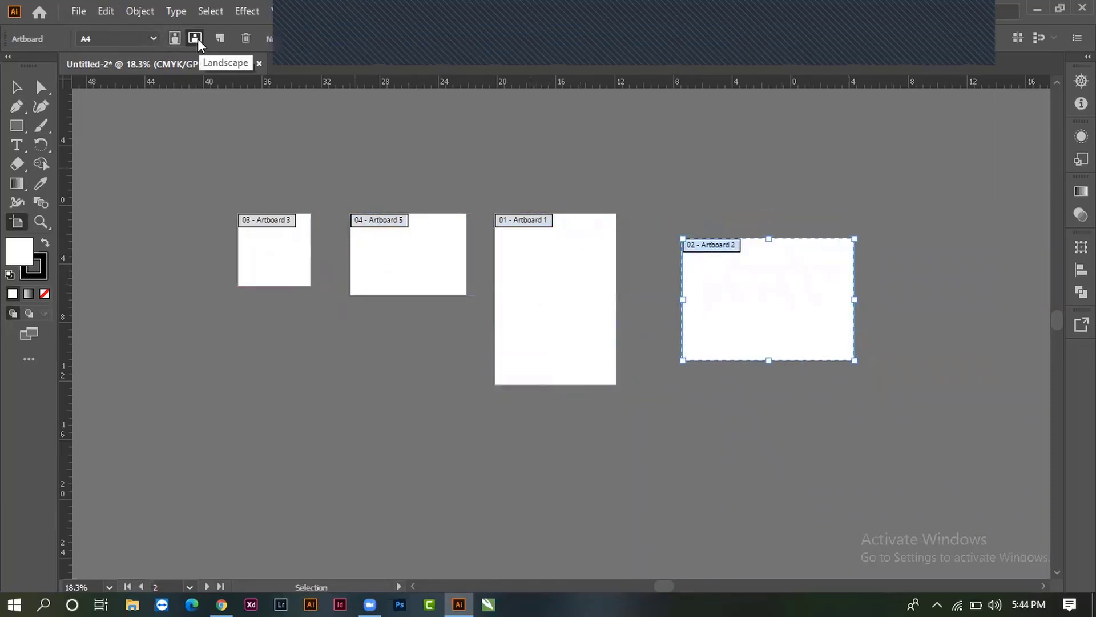
{"action": "mouse_move", "coordinate": [775, 320]}
{"action": "left_mouse_down"}
{"action": "mouse_move", "coordinate": [732, 307]}
{"action": "mouse_move", "coordinate": [731, 293]}
{"action": "left_mouse_up"}
{"action": "left_click_drag", "start_coordinate": [725, 334], "coordinate": [727, 282]}
Step: Draw a new Artboard 9 right of Artboard 2, set it to A3 landscape, and align it
{"action": "key", "text": "Escape"}
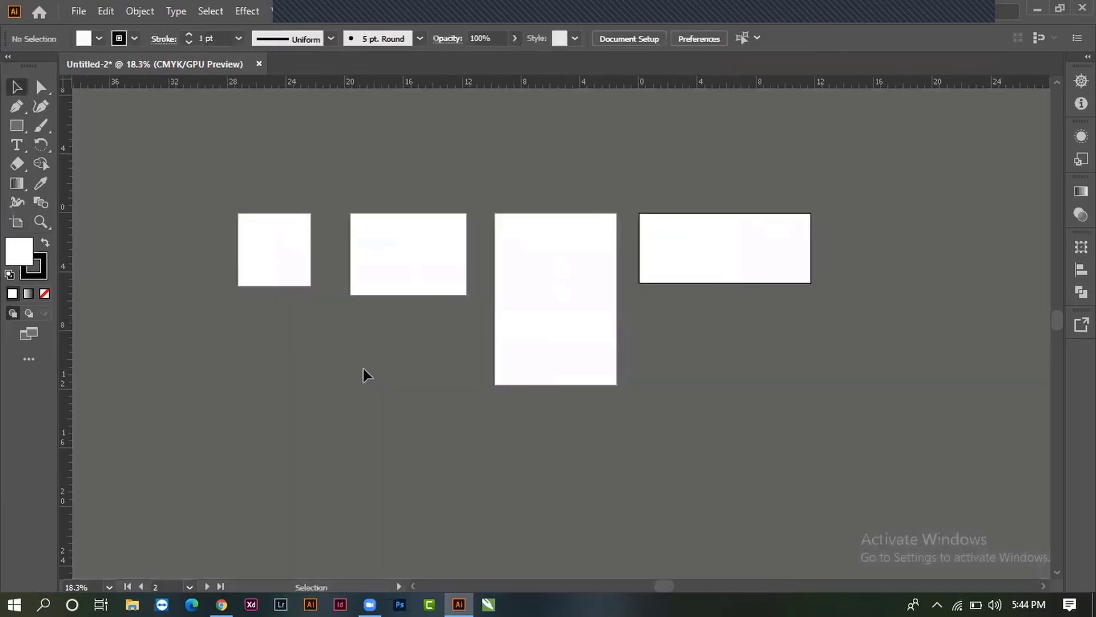
{"action": "scroll", "coordinate": [756, 384], "scroll_direction": "right", "scroll_amount": 1}
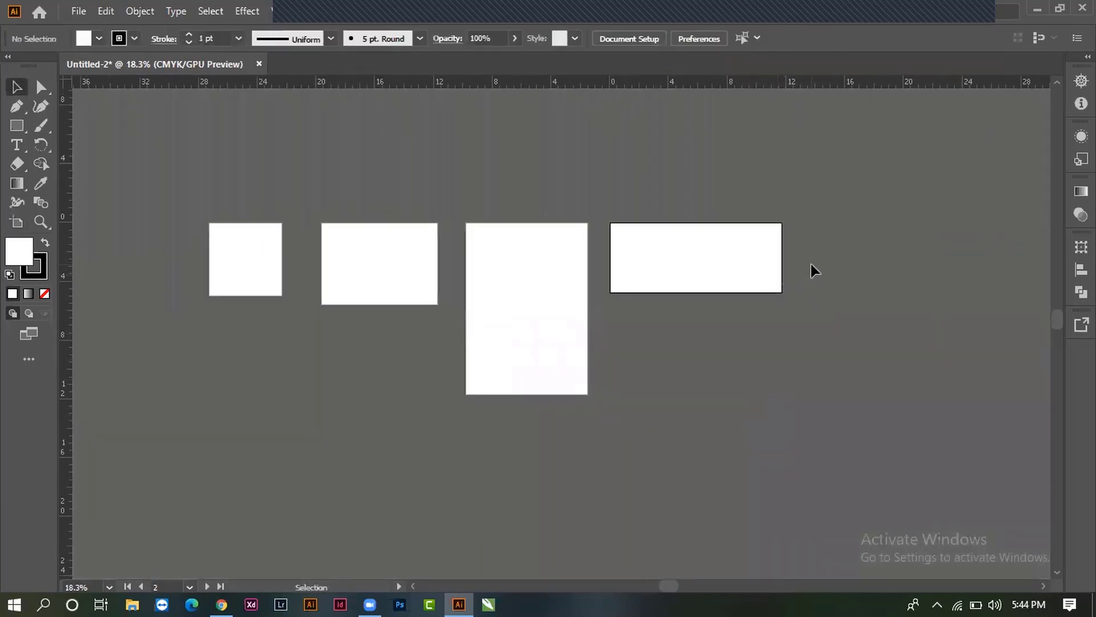
{"action": "left_click", "coordinate": [17, 222]}
{"action": "scroll", "coordinate": [609, 434], "scroll_direction": "right", "scroll_amount": 6}
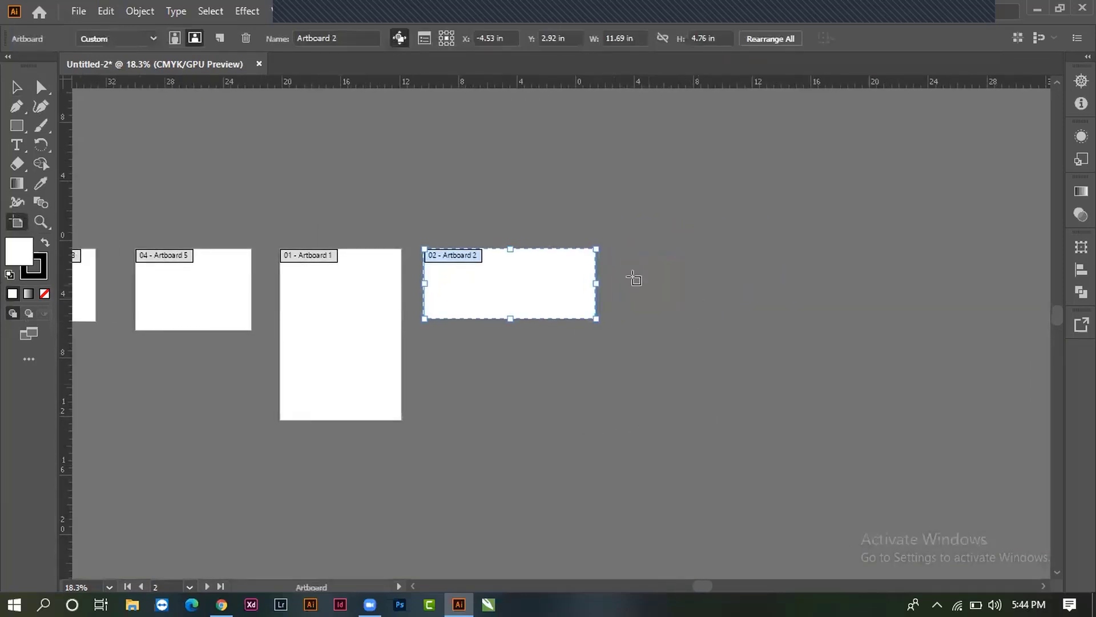
{"action": "mouse_move", "coordinate": [630, 248]}
{"action": "left_mouse_down"}
{"action": "mouse_move", "coordinate": [835, 367]}
{"action": "mouse_move", "coordinate": [851, 421]}
{"action": "left_mouse_up"}
{"action": "left_click", "coordinate": [118, 39]}
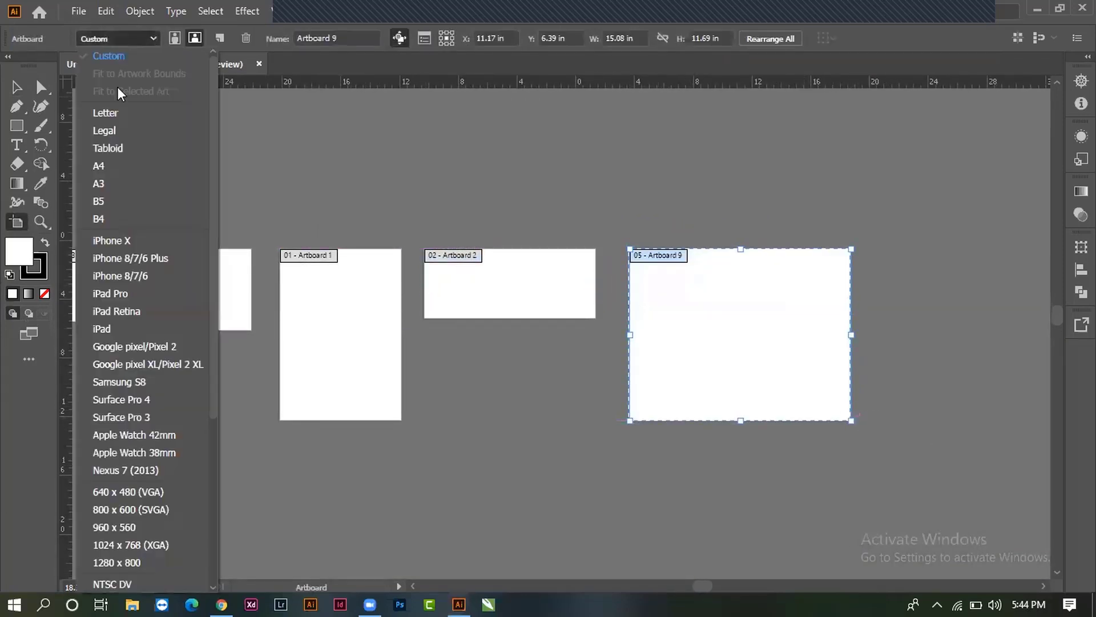
{"action": "left_click", "coordinate": [101, 183]}
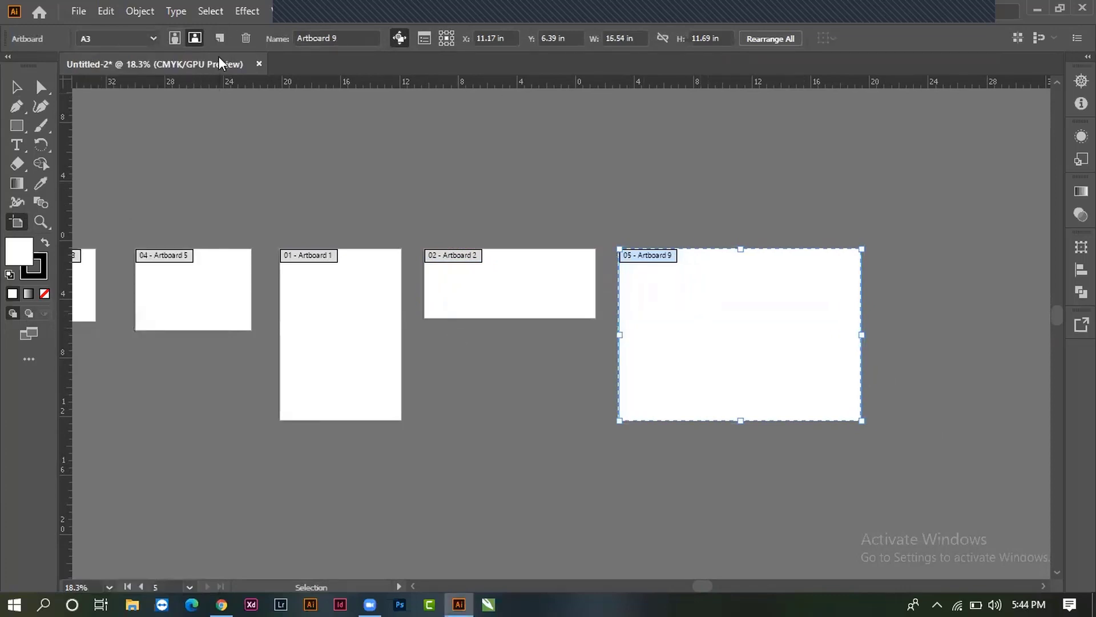
{"action": "left_click_drag", "start_coordinate": [724, 361], "coordinate": [730, 360]}
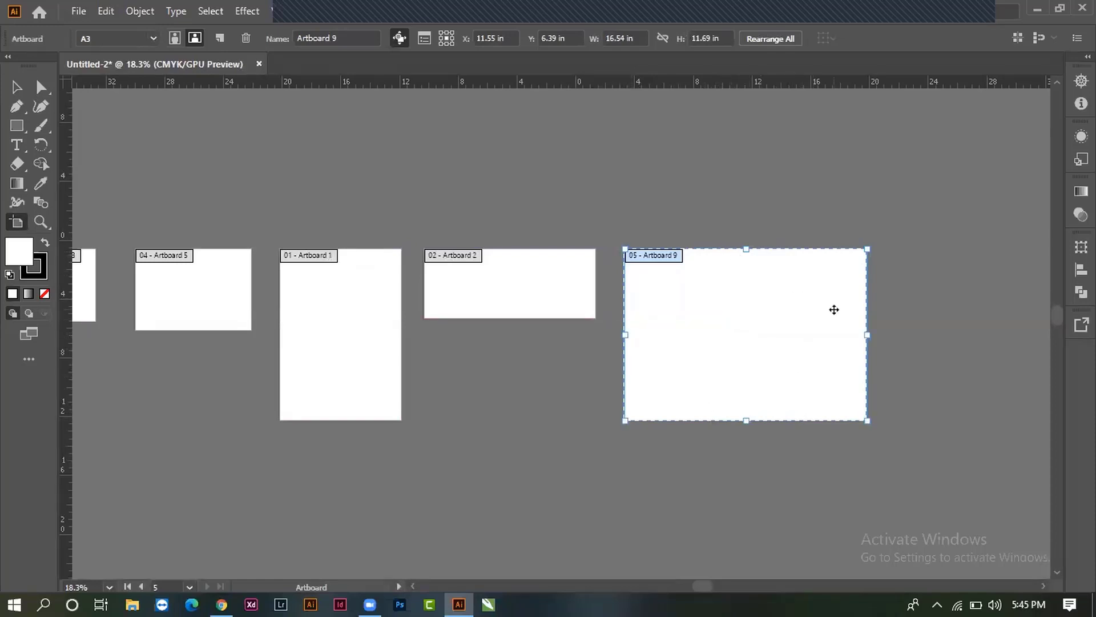
{"action": "left_click_drag", "start_coordinate": [344, 324], "coordinate": [438, 308]}
{"action": "key", "text": "v"}
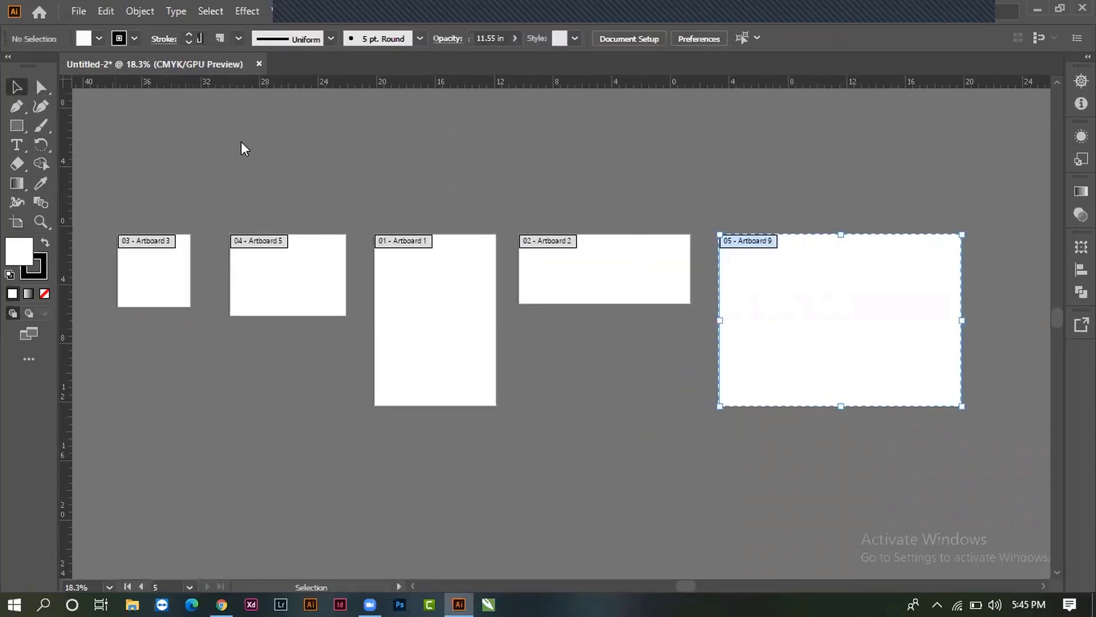
{"action": "scroll", "coordinate": [588, 508], "scroll_direction": "left", "scroll_amount": 3}
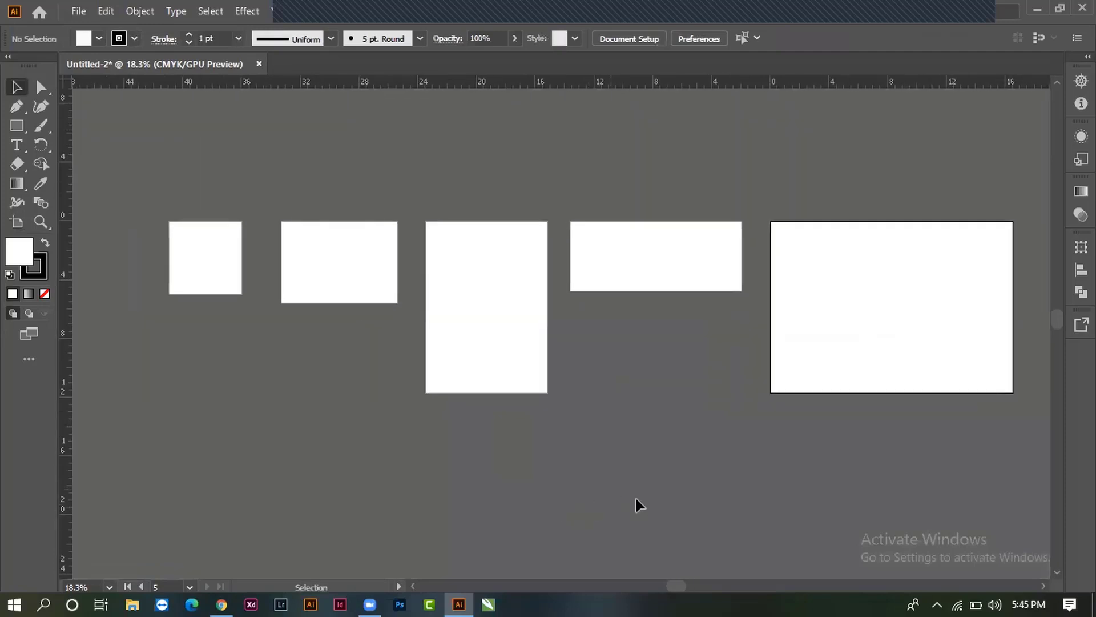
{"action": "scroll", "coordinate": [563, 506], "scroll_direction": "up", "scroll_amount": 1}
{"action": "scroll", "coordinate": [563, 507], "scroll_direction": "left", "scroll_amount": 1}
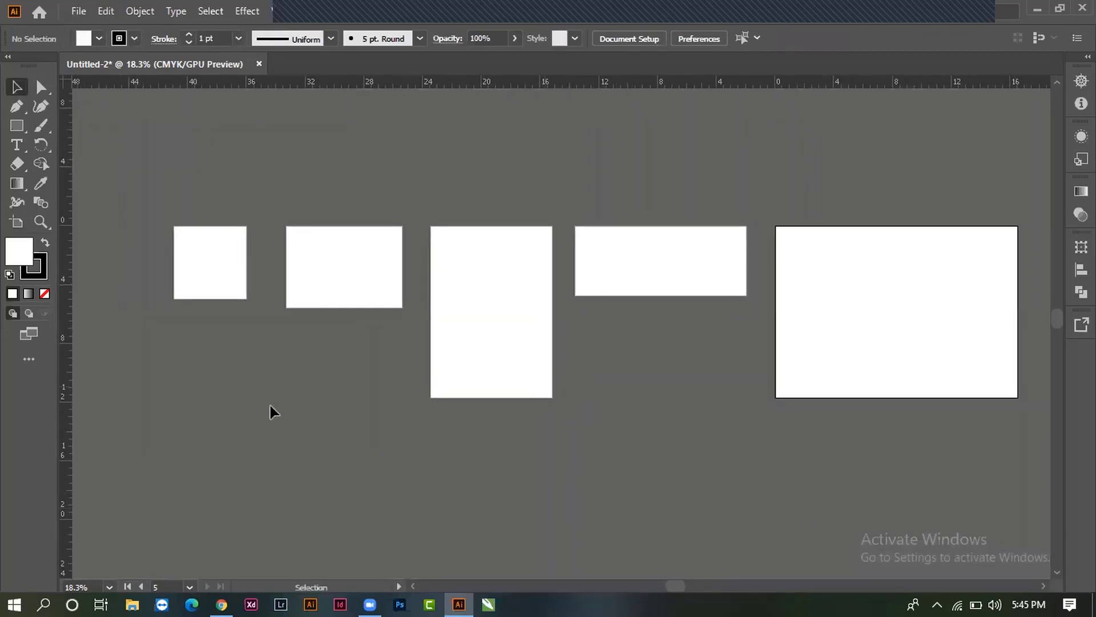
{"action": "left_click", "coordinate": [211, 314]}
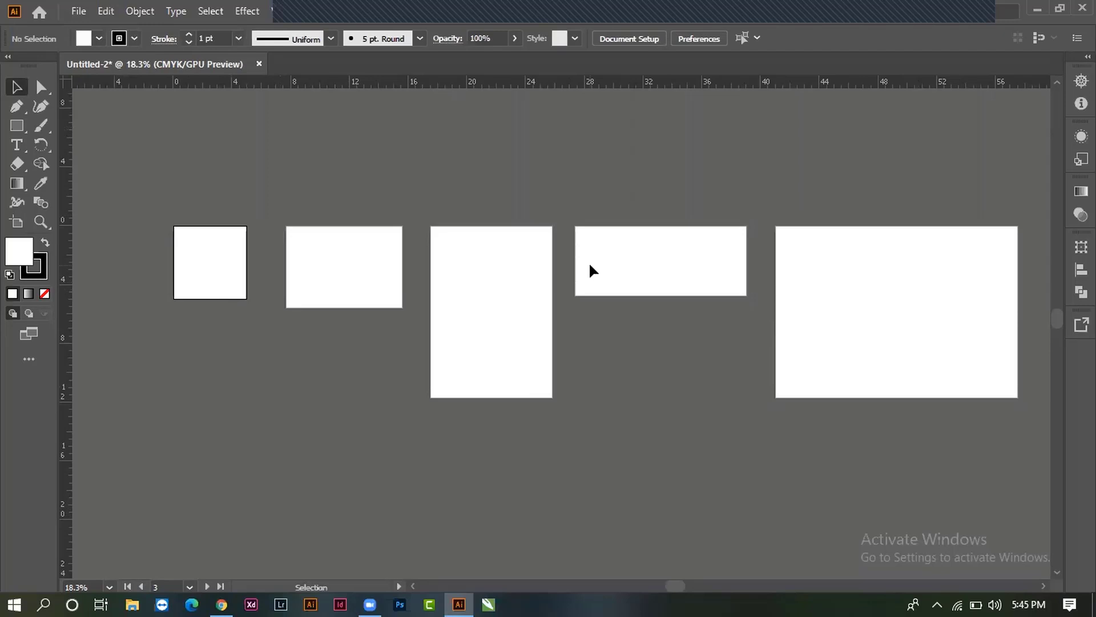
{"action": "scroll", "coordinate": [376, 360], "scroll_direction": "left", "scroll_amount": 2}
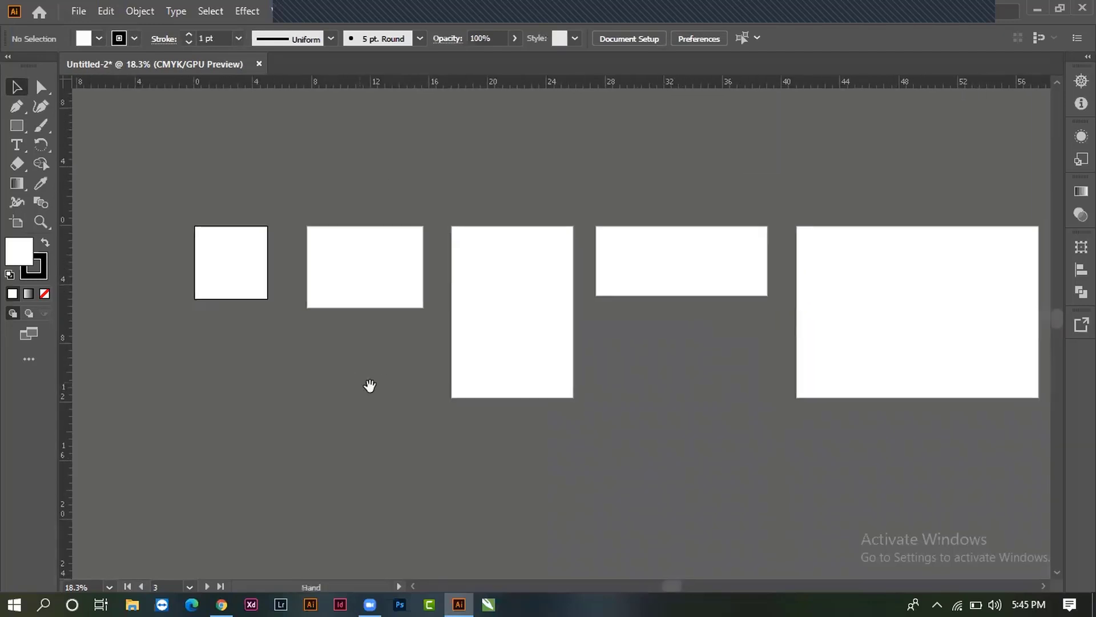
{"action": "scroll", "coordinate": [367, 384], "scroll_direction": "down", "scroll_amount": 1}
{"action": "scroll", "coordinate": [344, 423], "scroll_direction": "right", "scroll_amount": 3}
{"action": "scroll", "coordinate": [366, 422], "scroll_direction": "up", "scroll_amount": 1}
{"action": "left_click", "coordinate": [451, 268]}
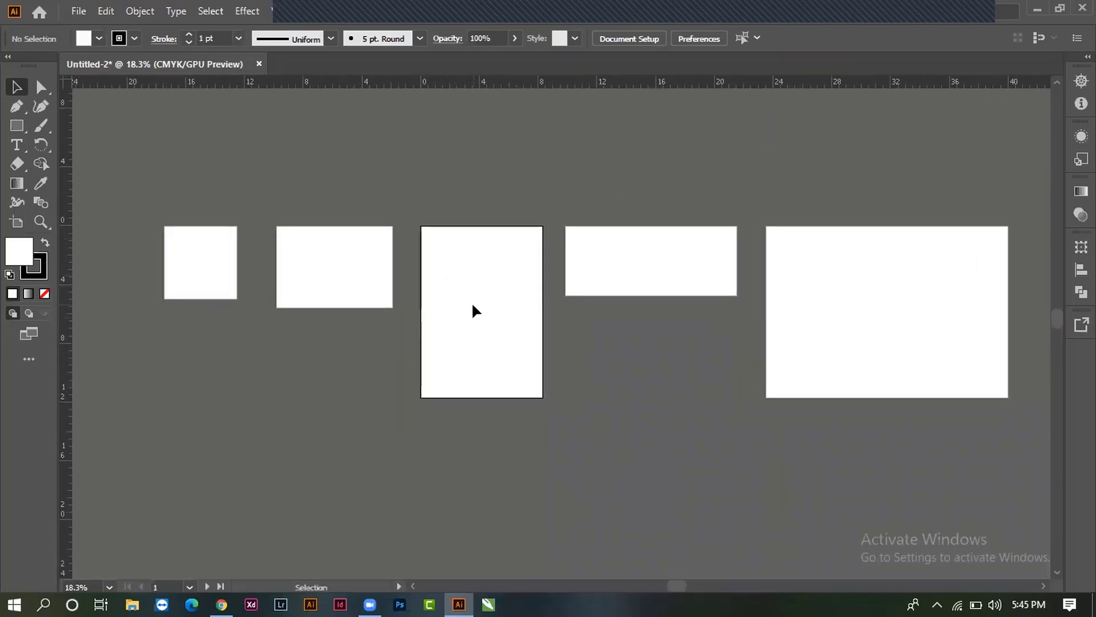
{"action": "left_click", "coordinate": [218, 269]}
{"action": "left_click", "coordinate": [323, 254]}
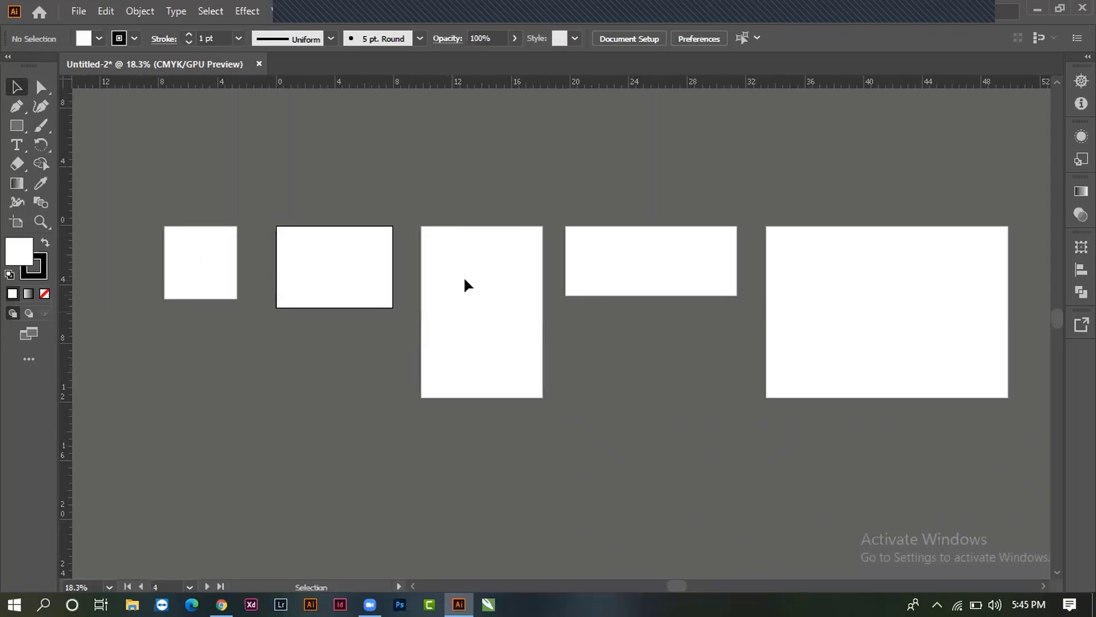
{"action": "left_click", "coordinate": [500, 342]}
{"action": "left_click", "coordinate": [588, 257]}
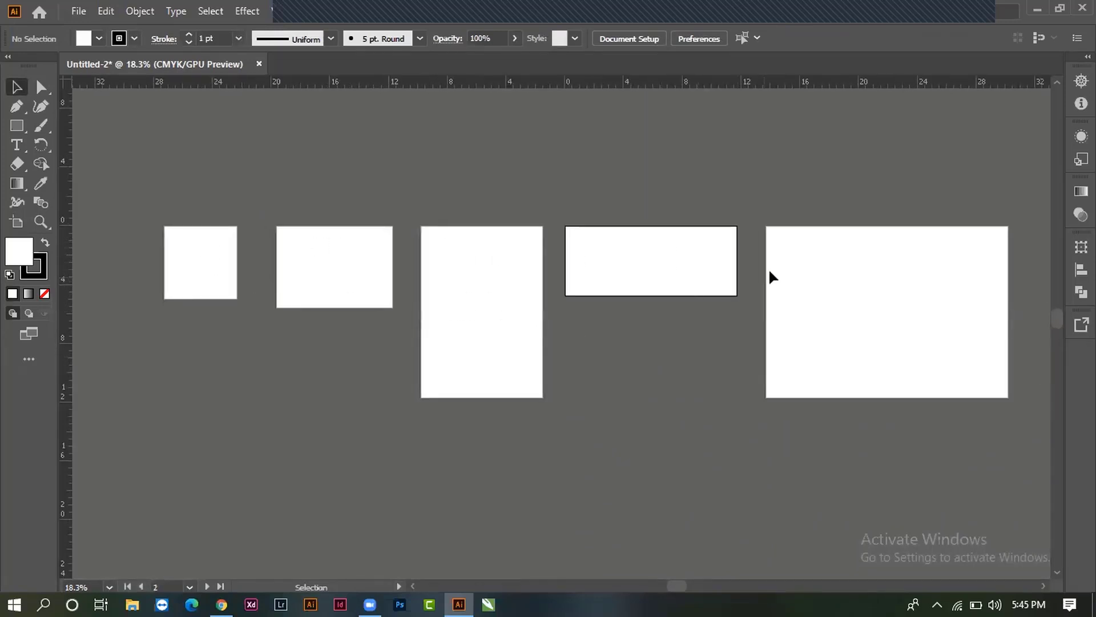
{"action": "left_click", "coordinate": [857, 309]}
{"action": "left_click_drag", "start_coordinate": [779, 233], "coordinate": [982, 382]}
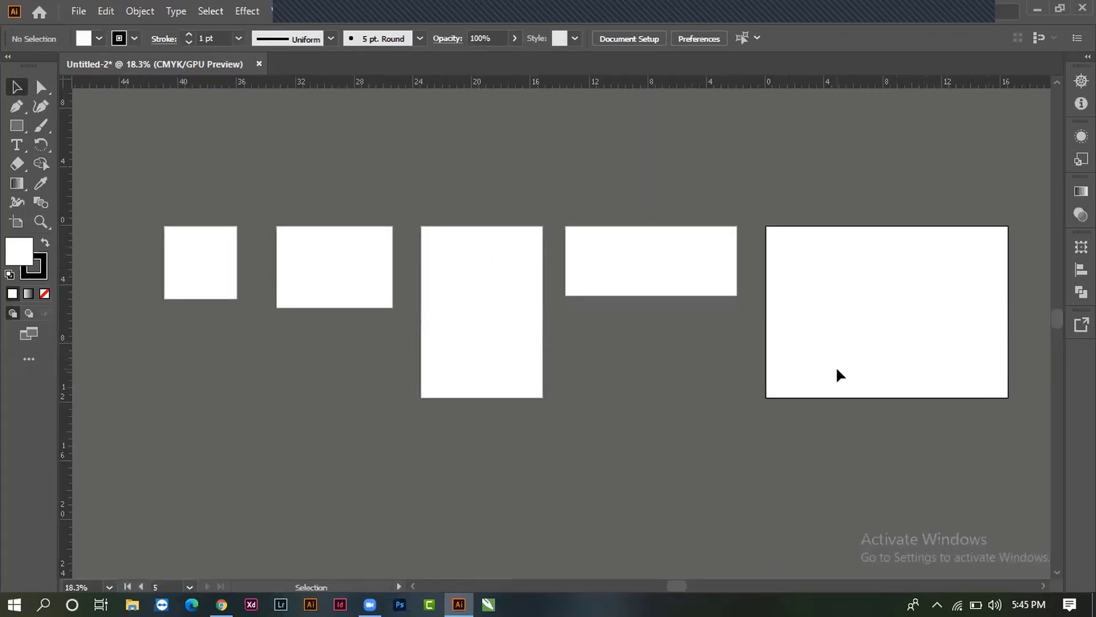
{"action": "mouse_move", "coordinate": [803, 416]}
{"action": "left_mouse_down"}
{"action": "mouse_move", "coordinate": [571, 358]}
{"action": "mouse_move", "coordinate": [759, 337]}
{"action": "left_mouse_up"}
{"action": "left_click_drag", "start_coordinate": [477, 350], "coordinate": [375, 384]}
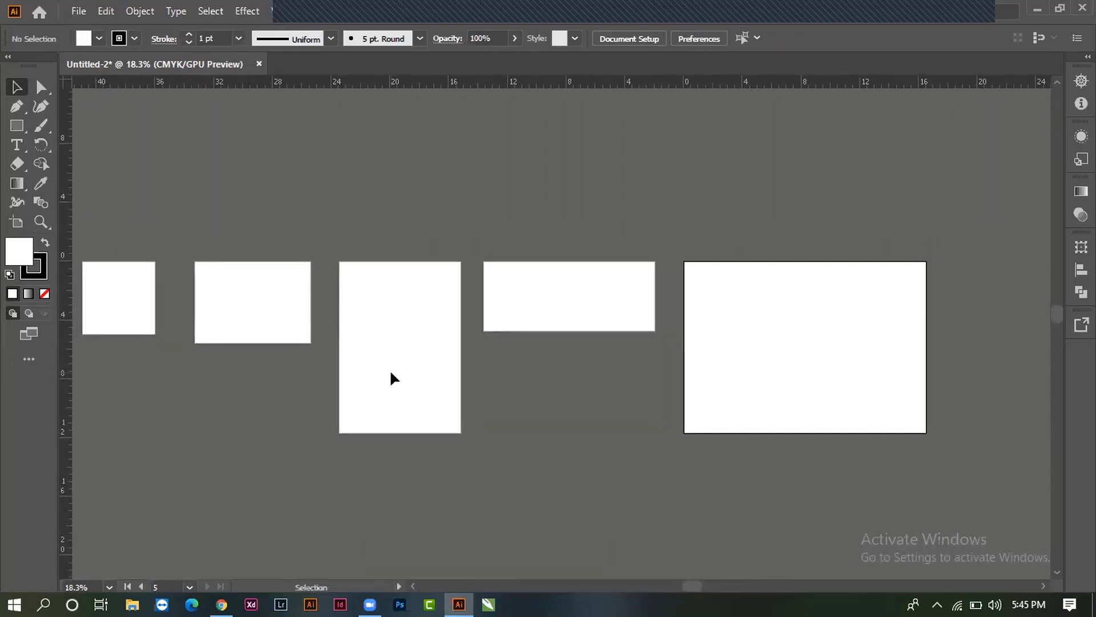